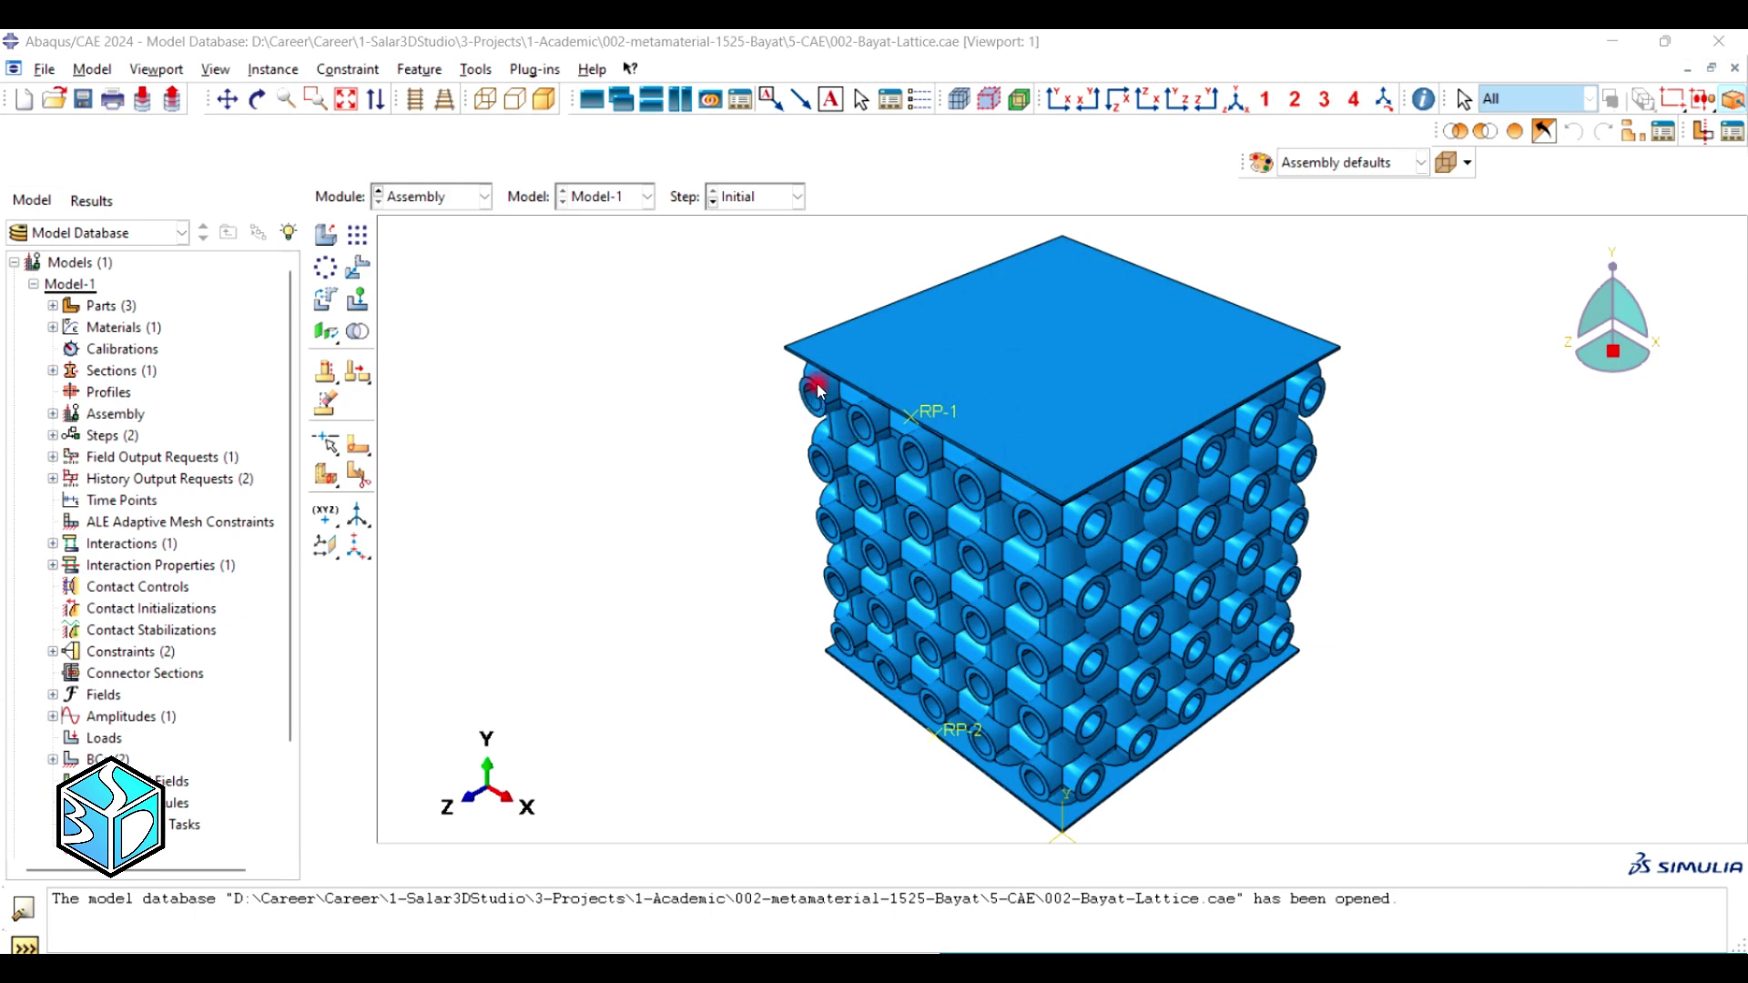
pyautogui.click(437, 196)
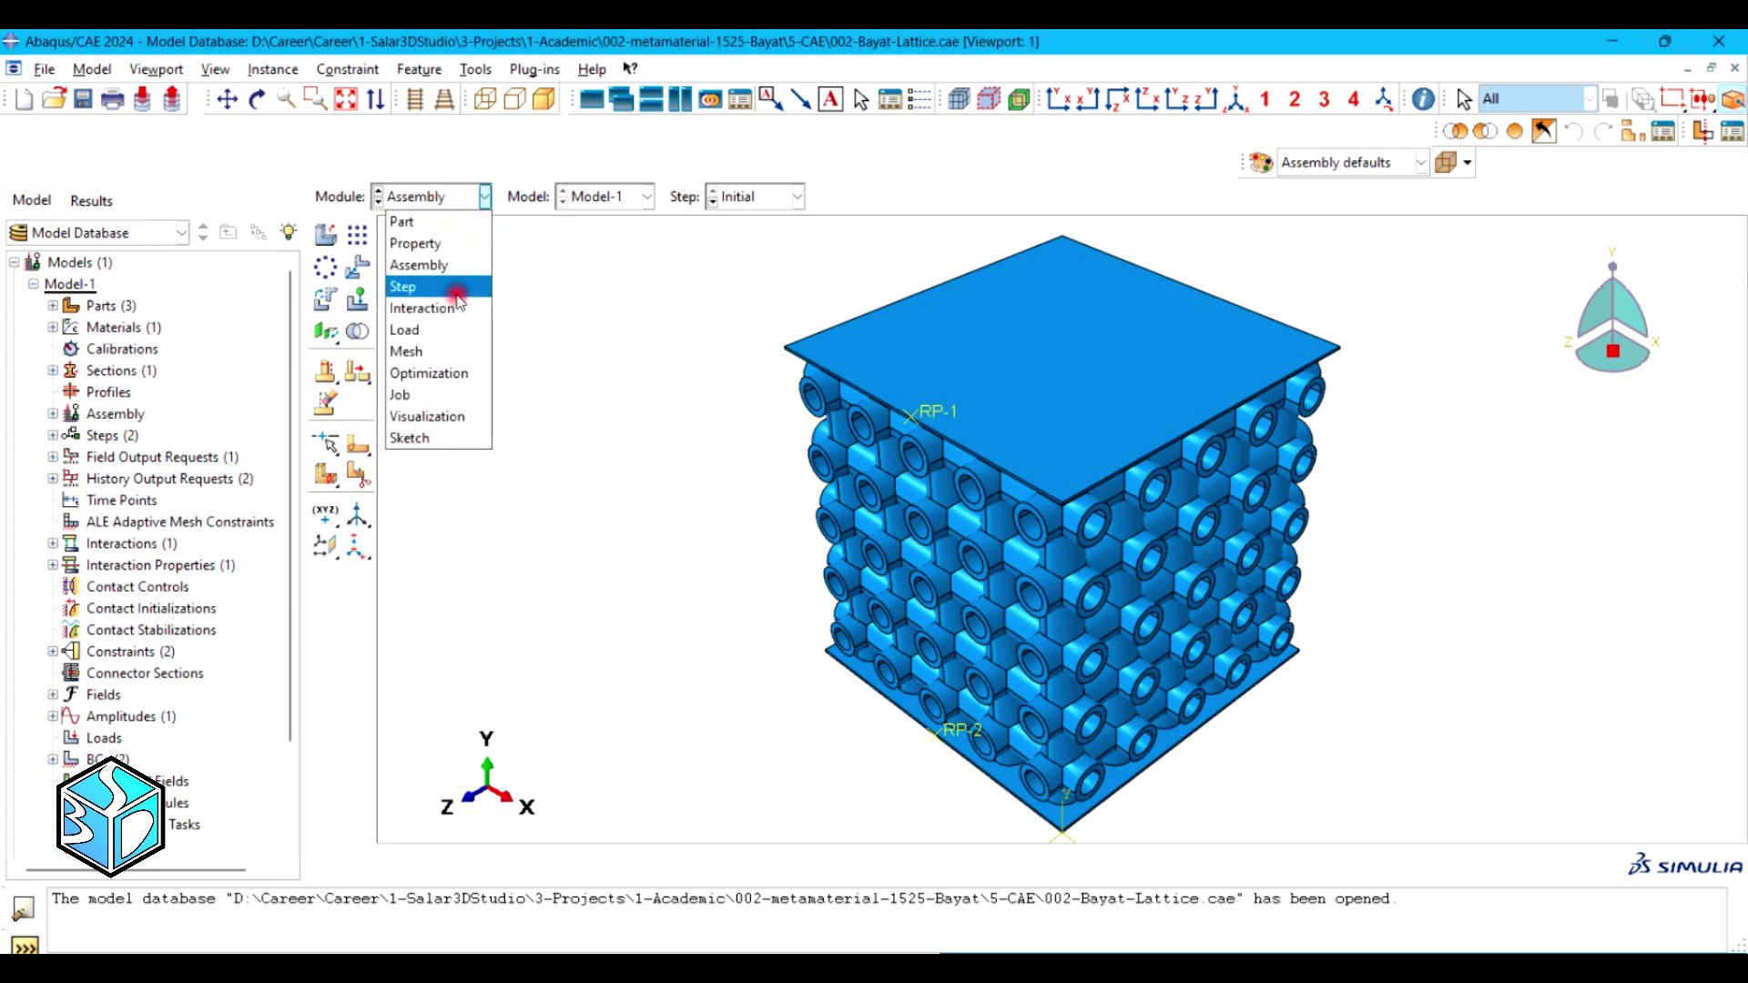
pyautogui.click(692, 610)
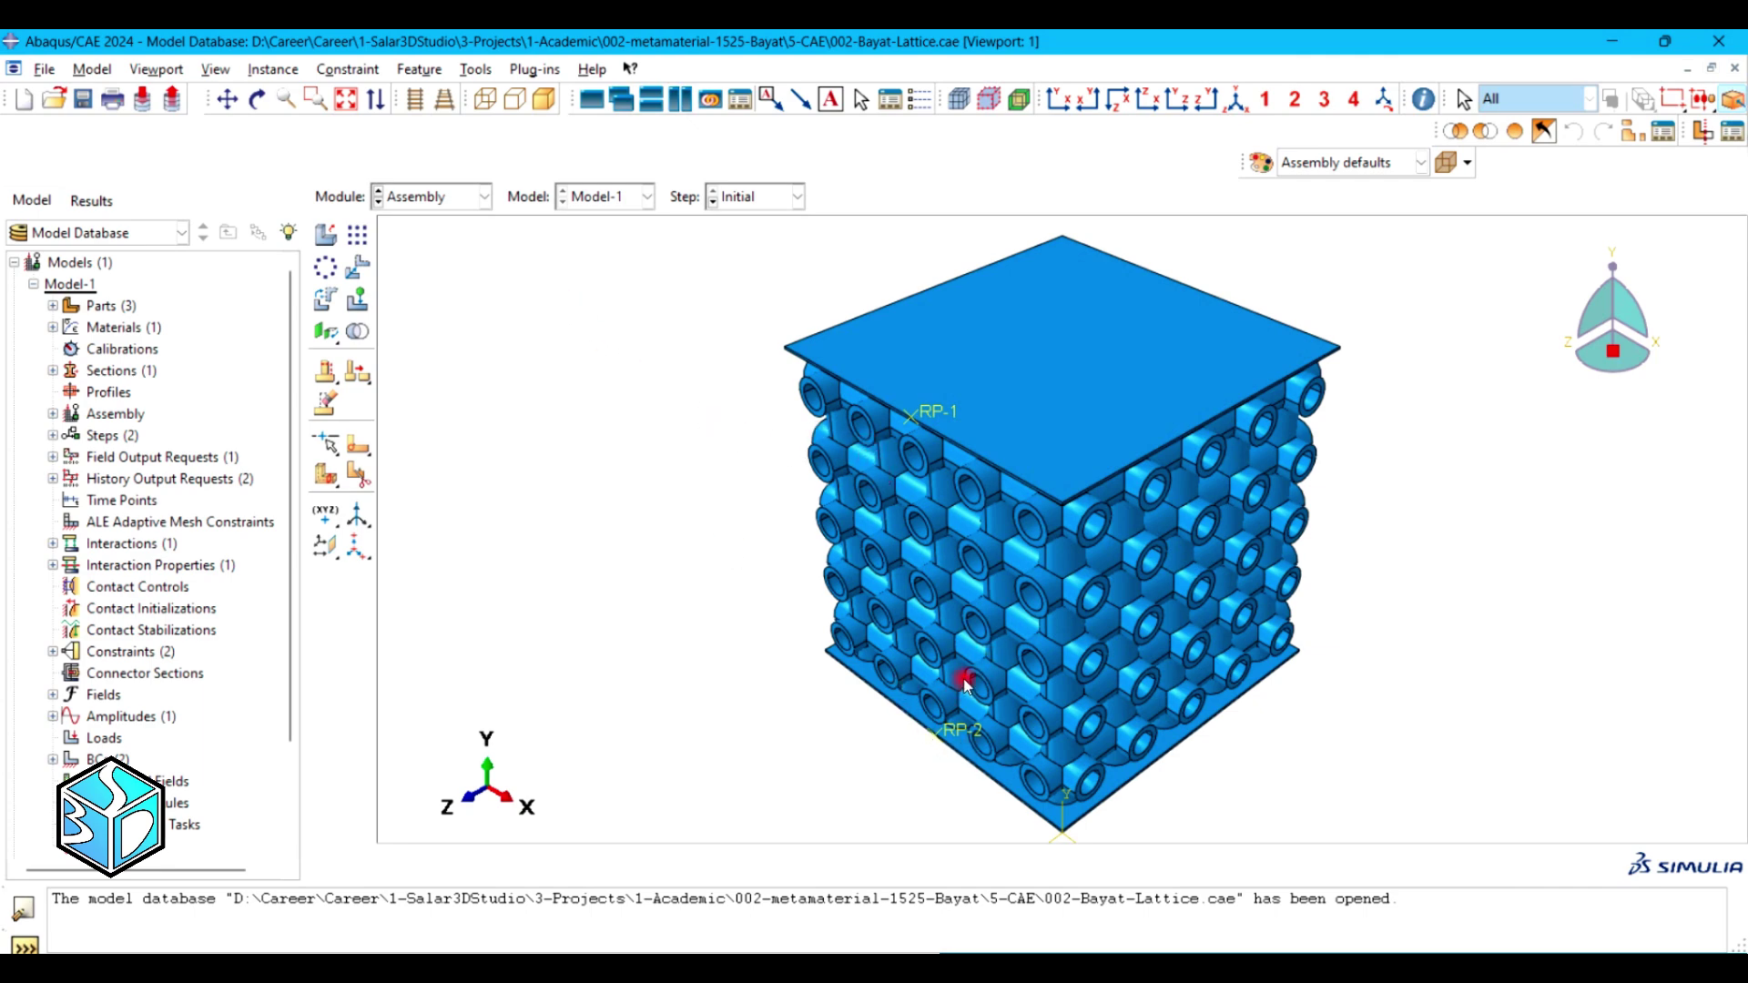
# Go through the Job module to the Visualization module and show the last frame of the Mises stress results.
pyautogui.click(466, 197)
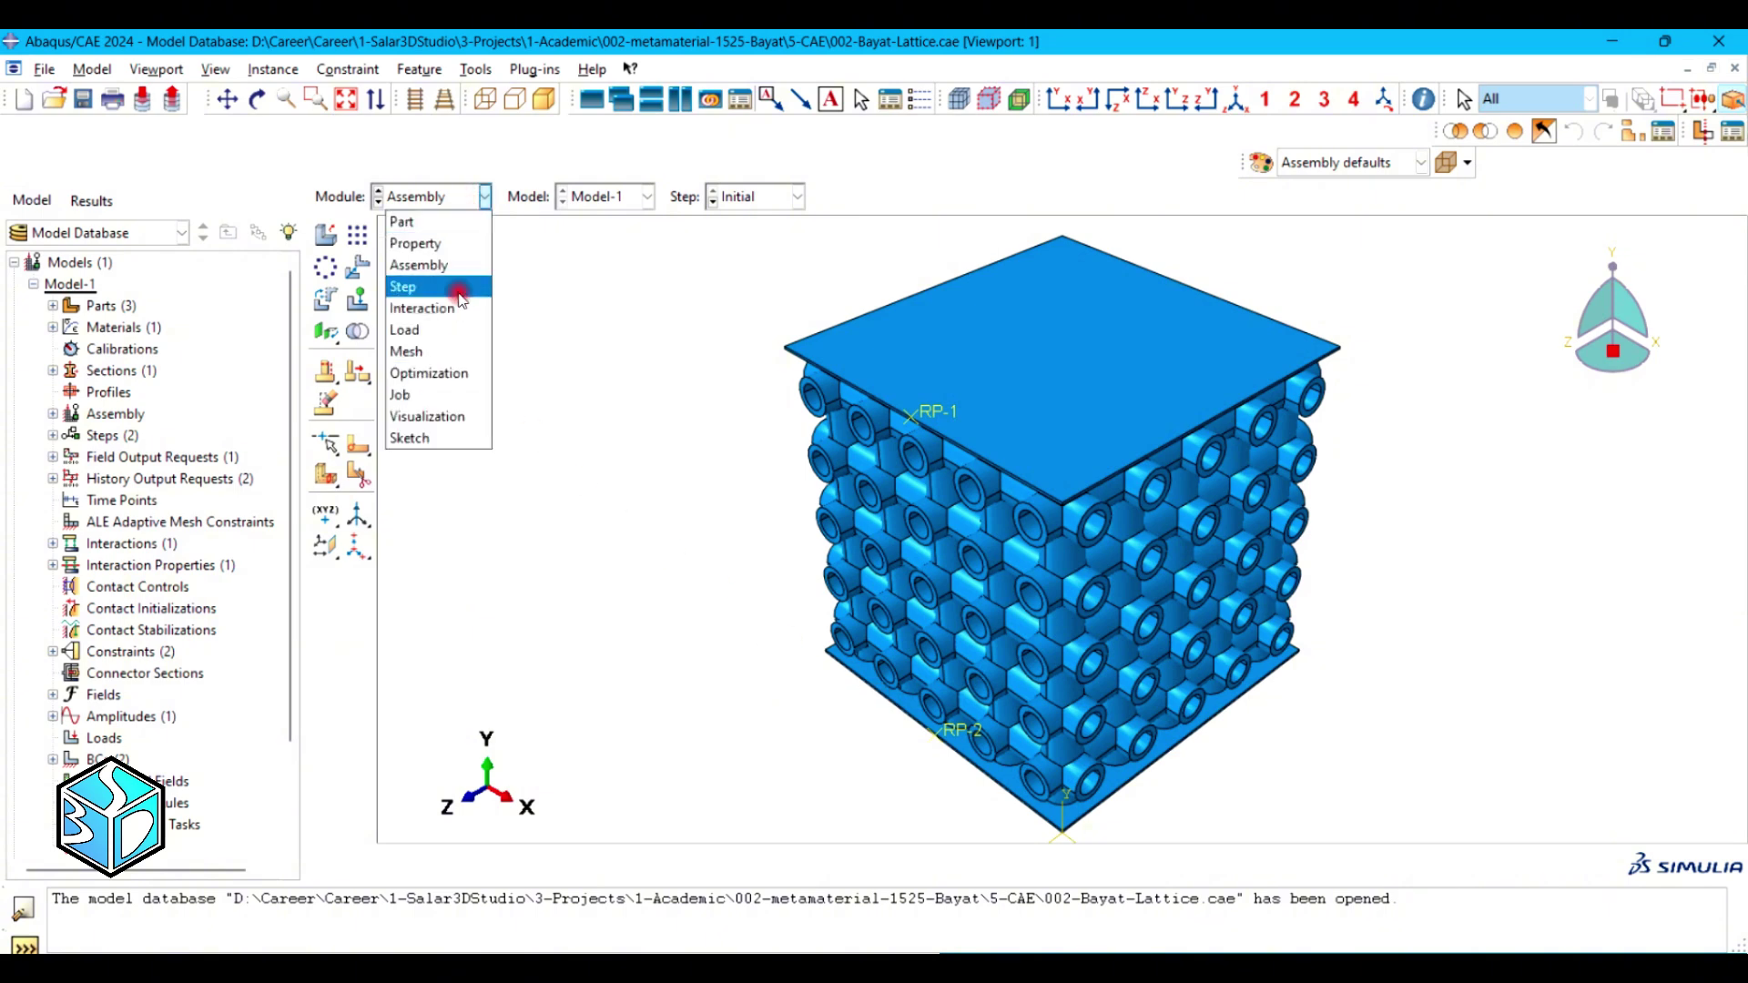
pyautogui.click(452, 396)
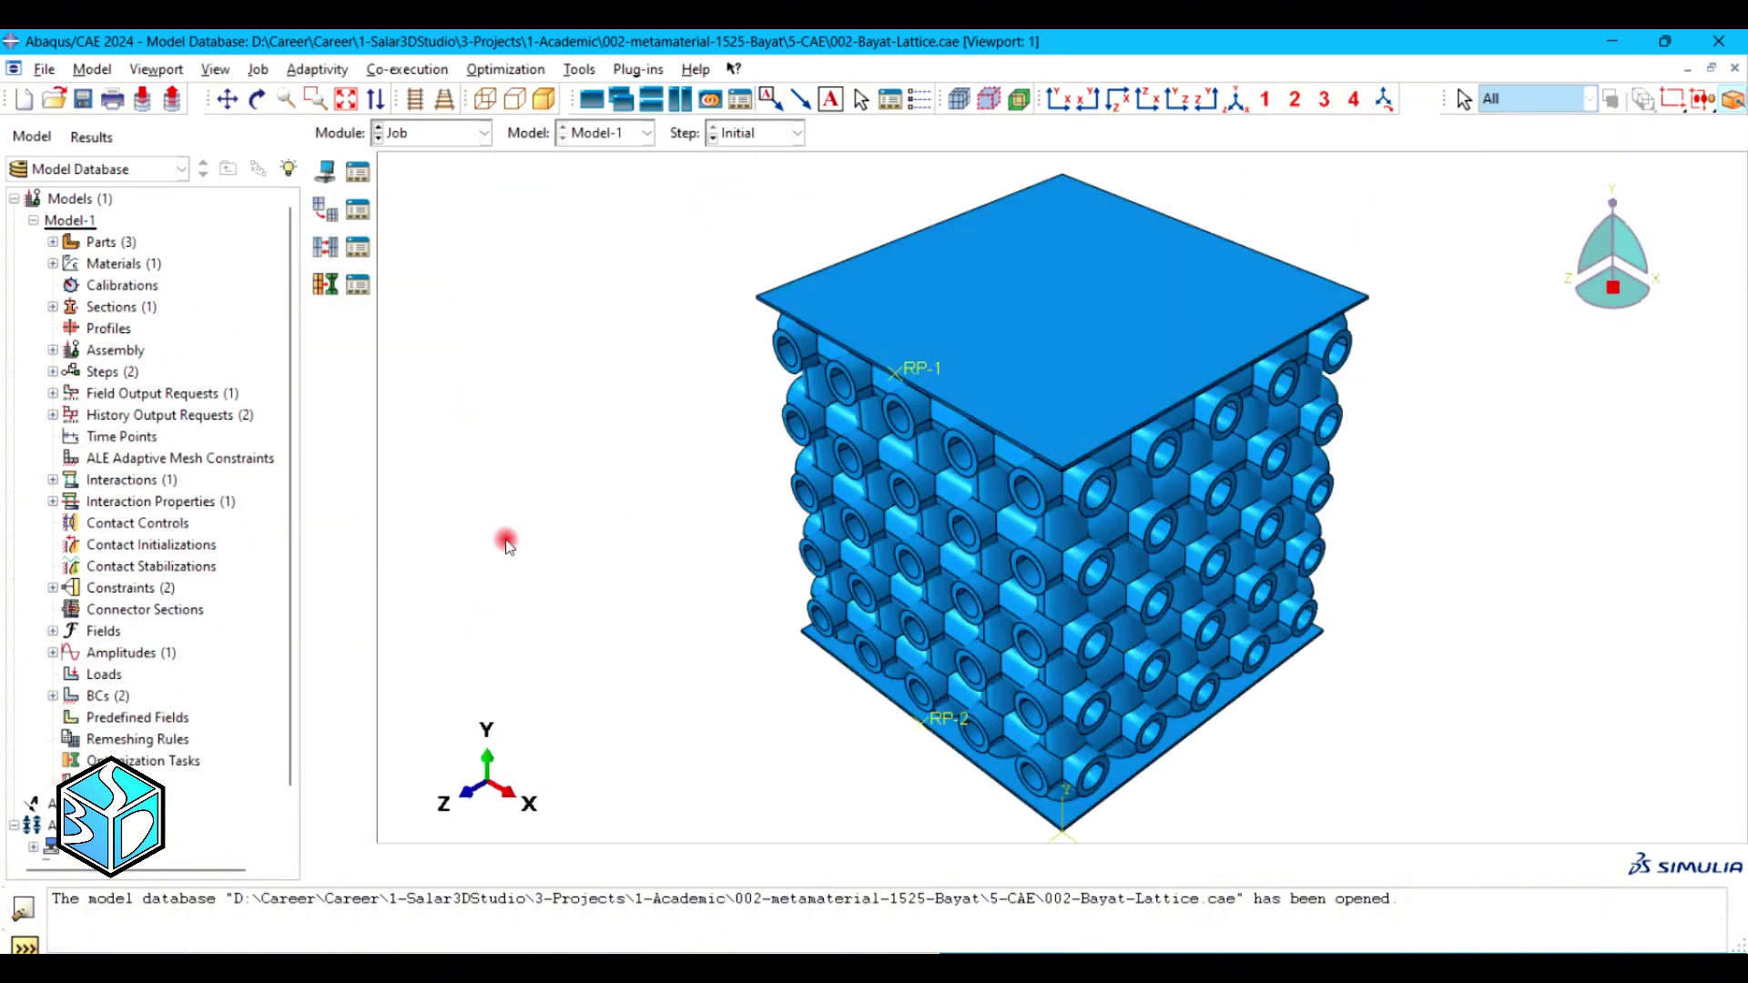
pyautogui.click(432, 133)
pyautogui.click(424, 353)
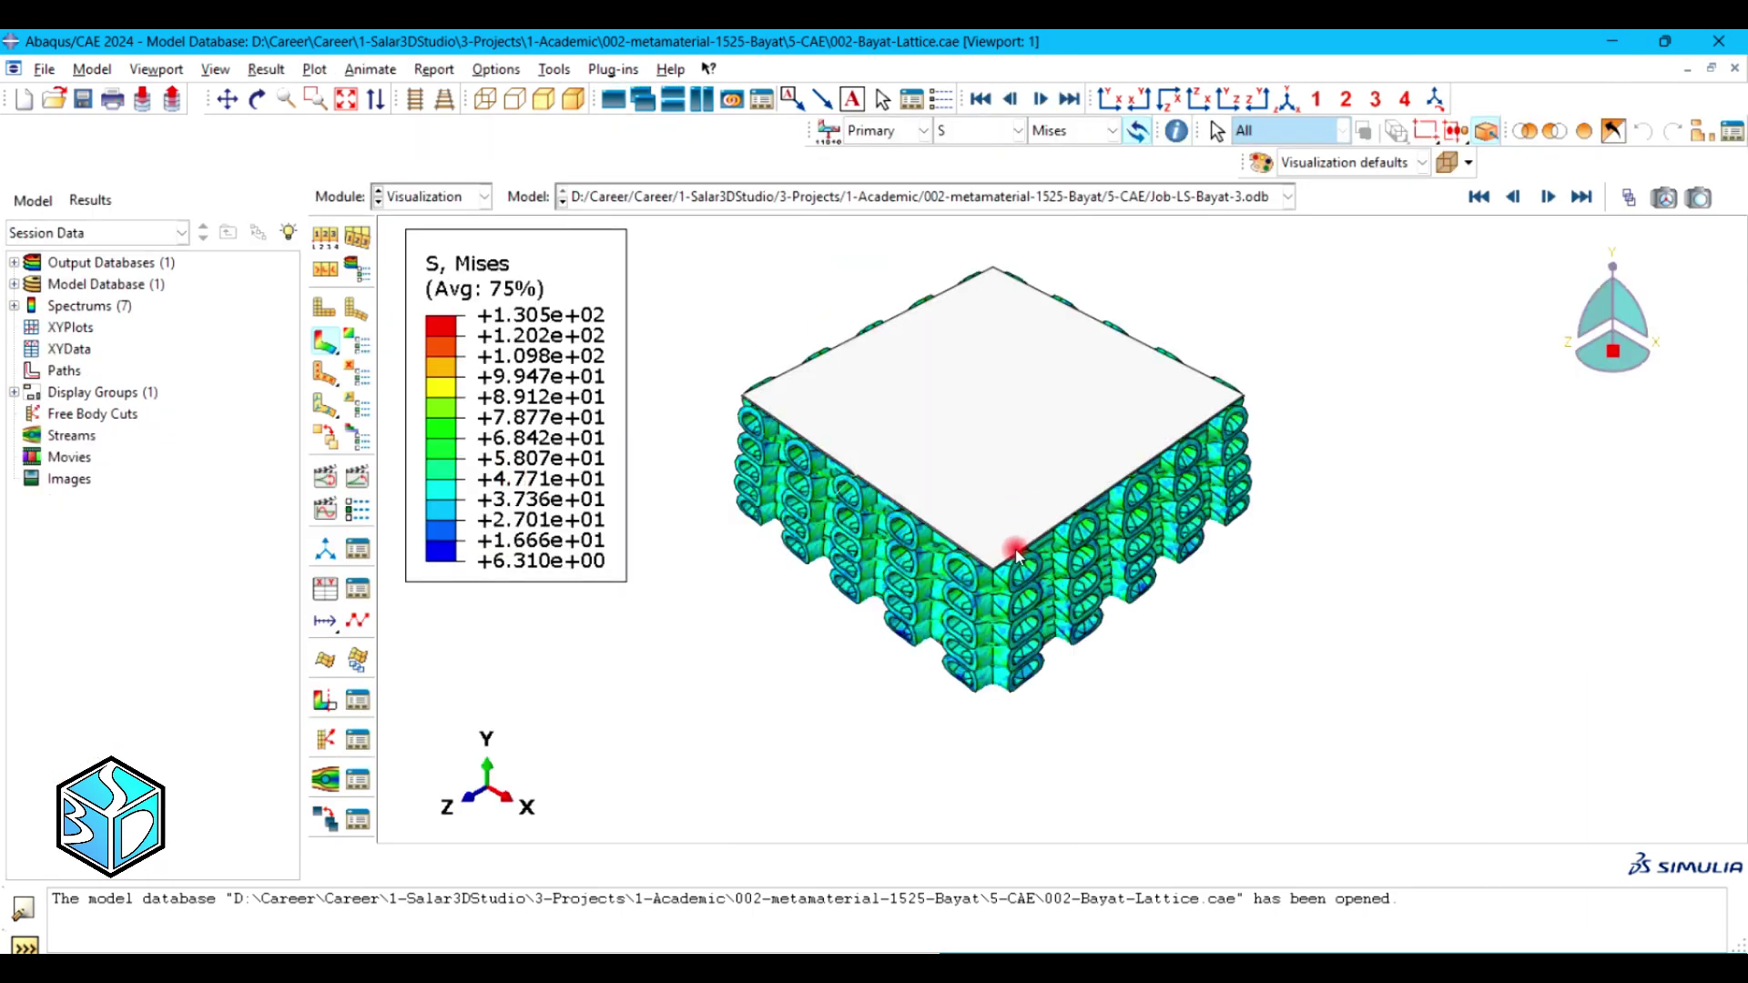
pyautogui.click(1583, 197)
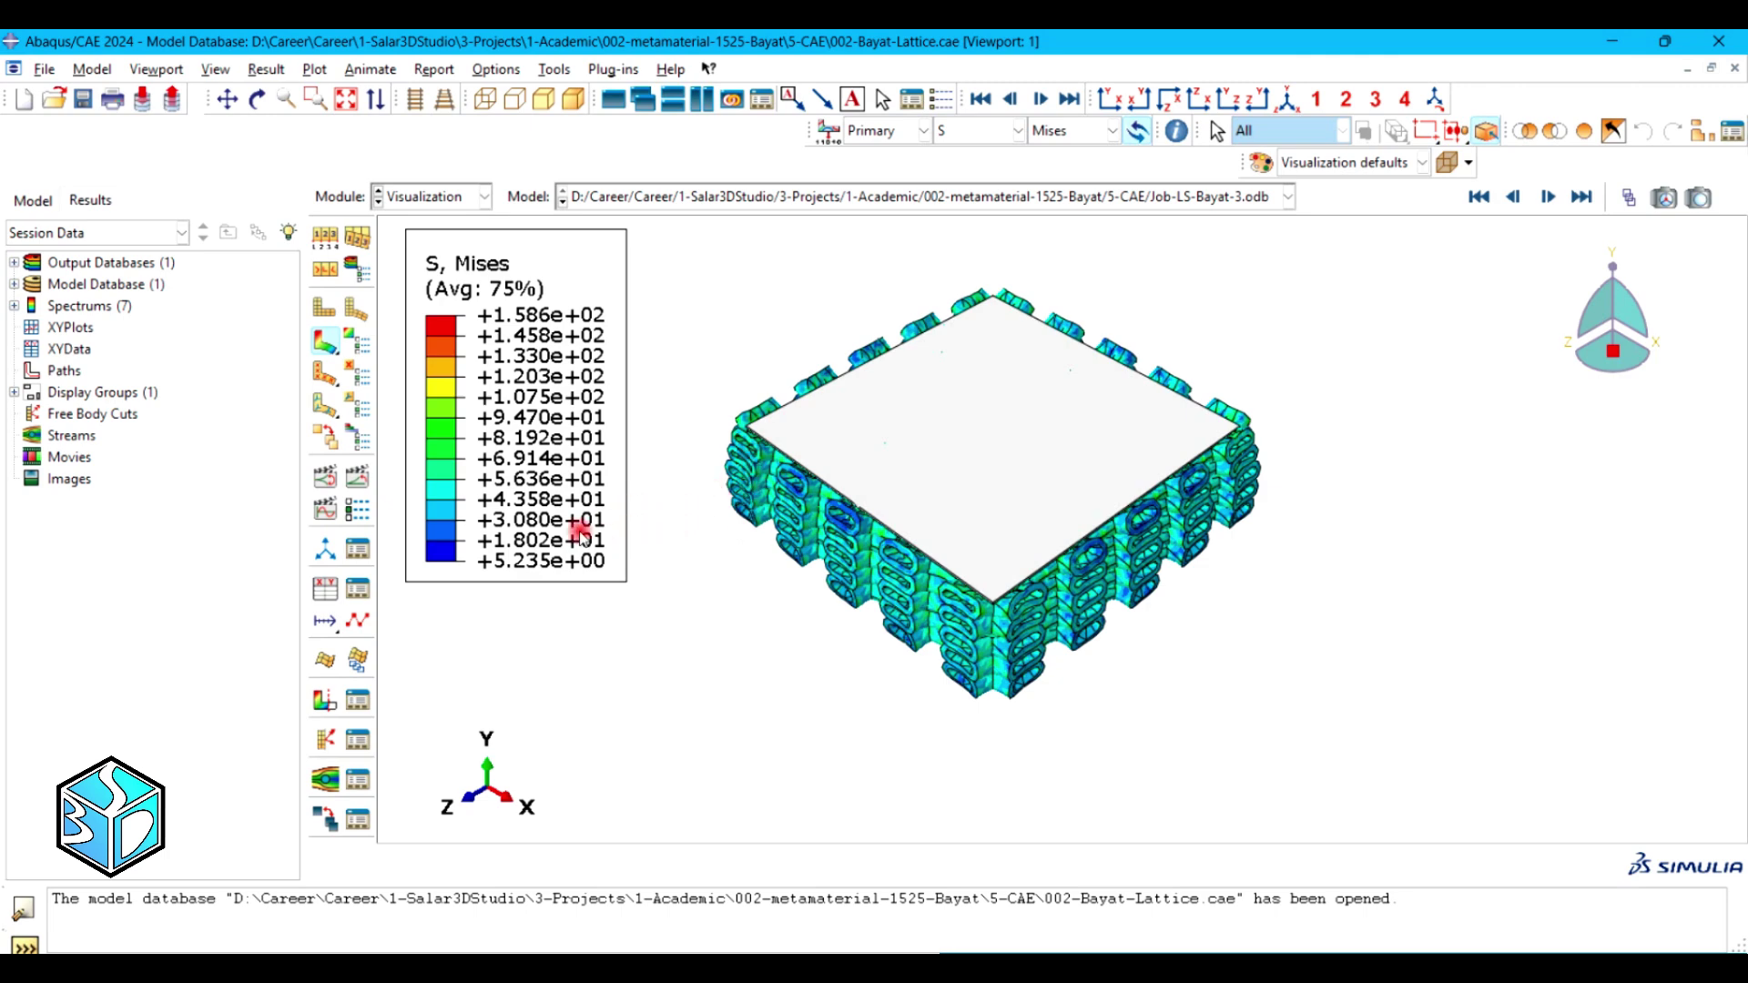
pyautogui.click(326, 590)
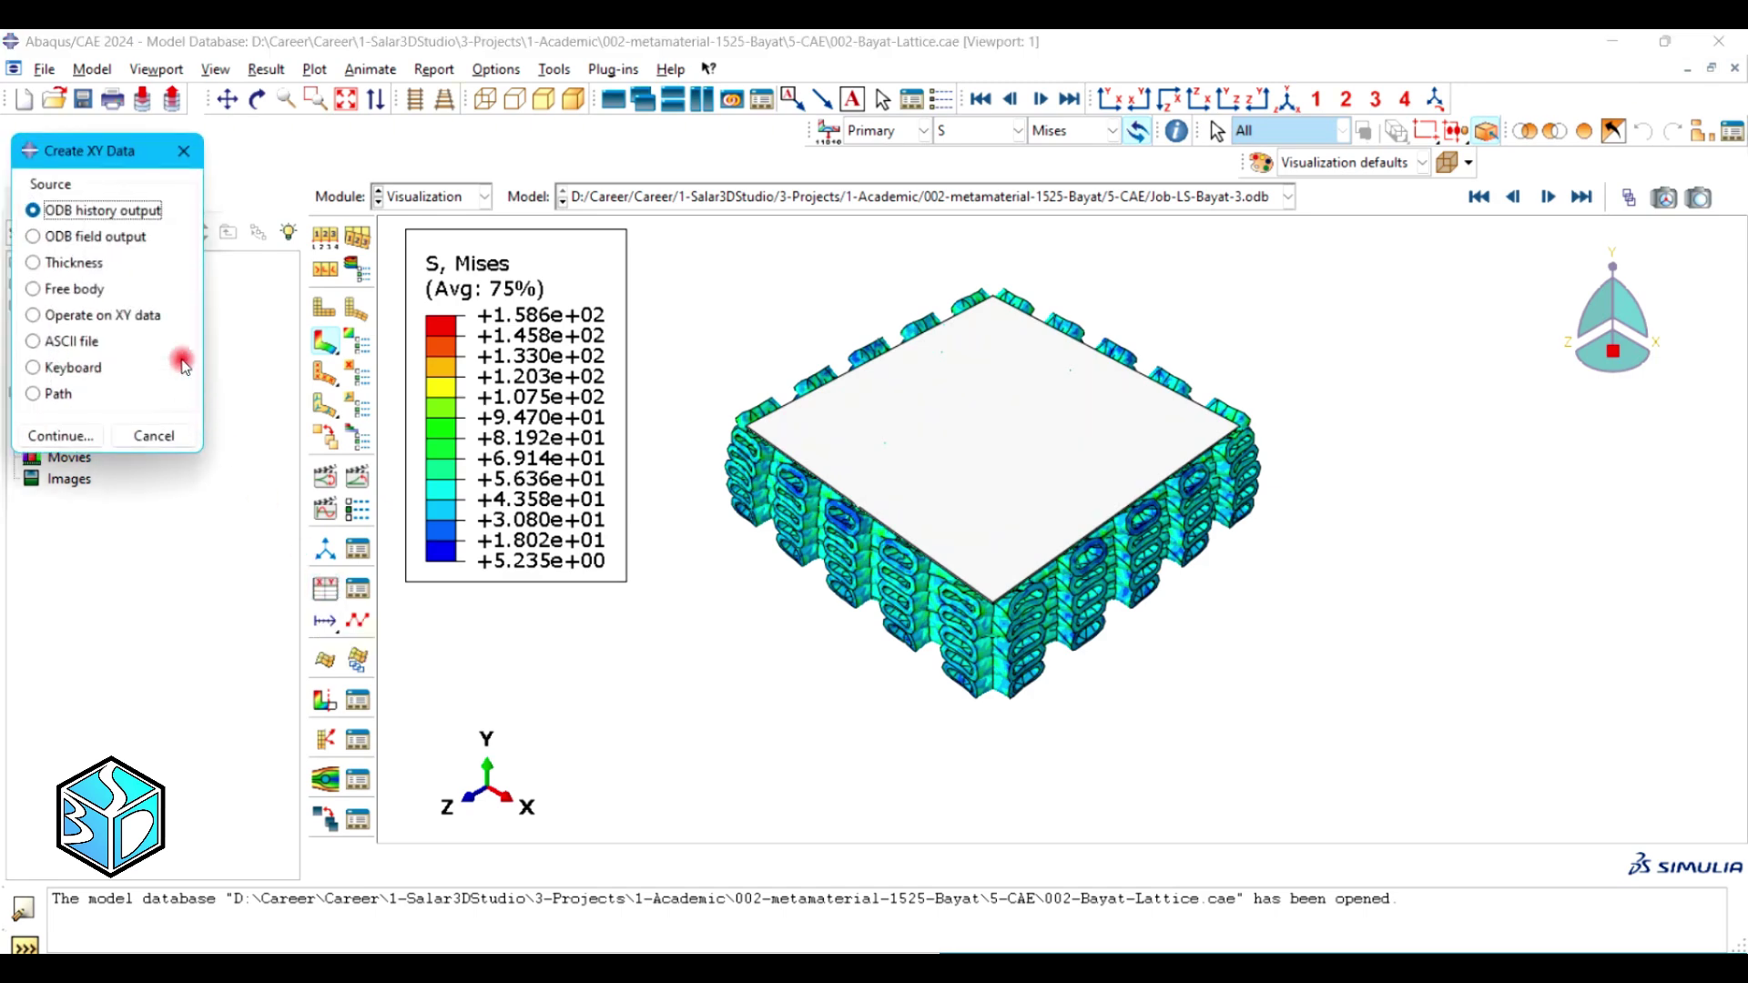
pyautogui.click(184, 151)
# In the Step module, create history output request H-Output-3 for Step-1 with its domain assigned to the set Set-RP.
pyautogui.click(436, 195)
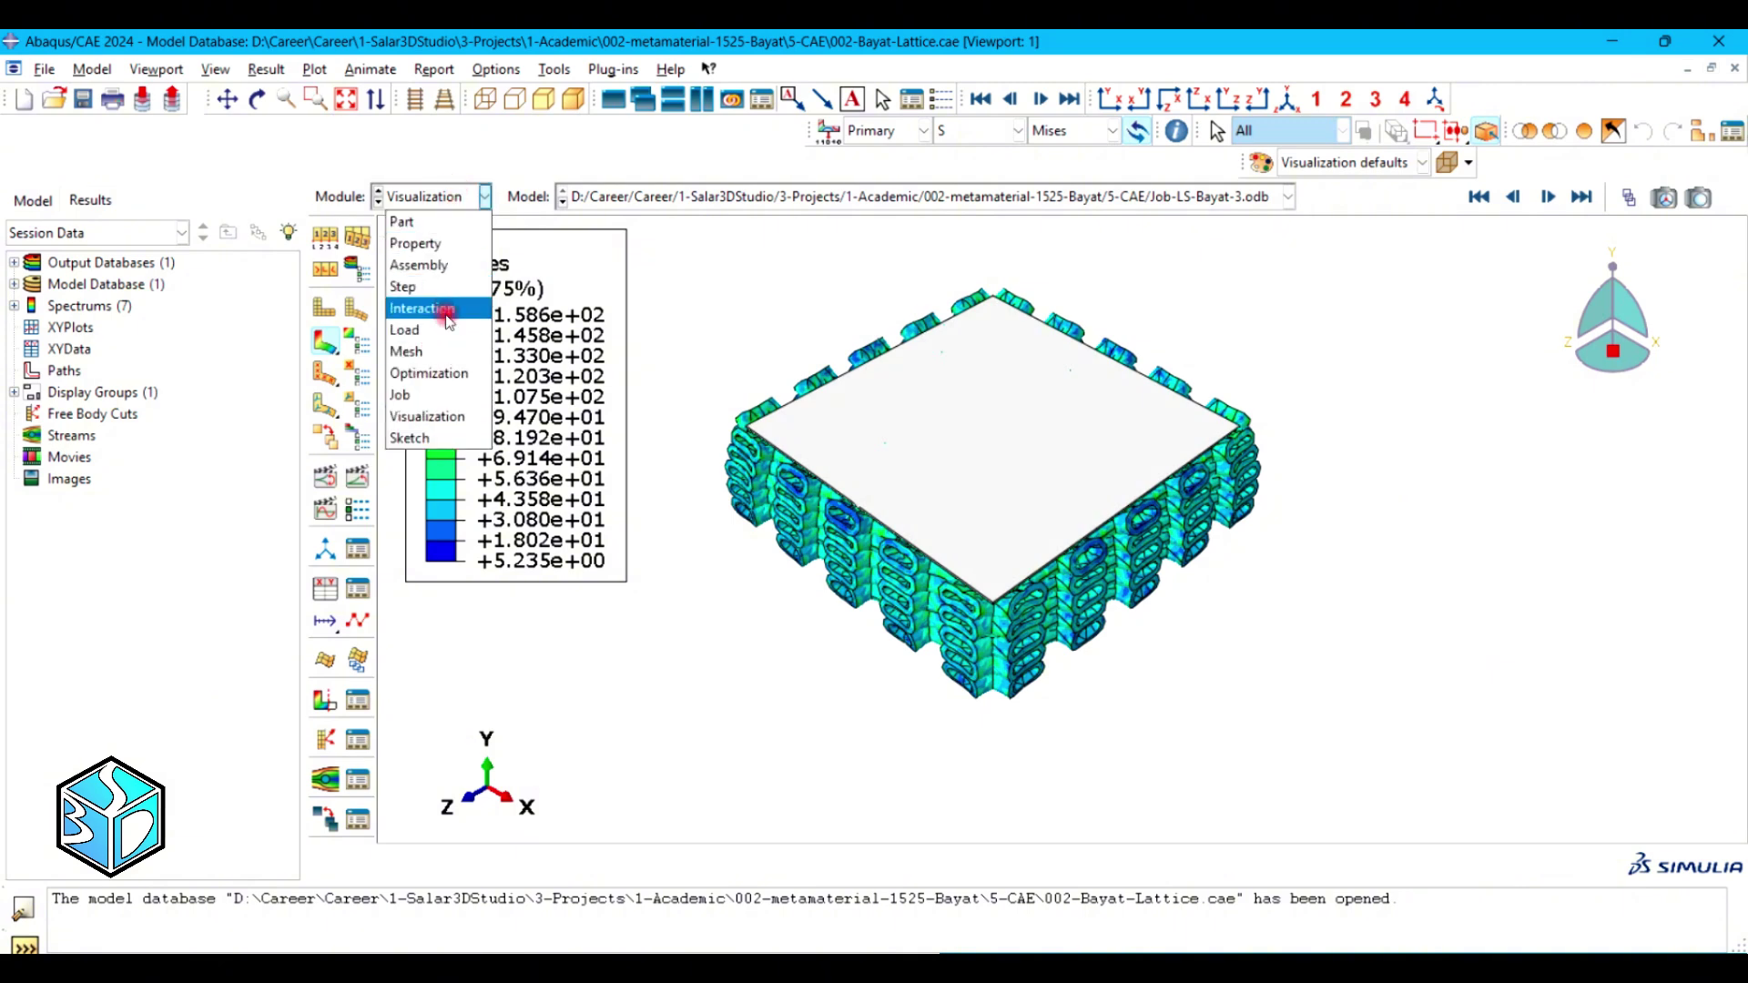
pyautogui.click(435, 288)
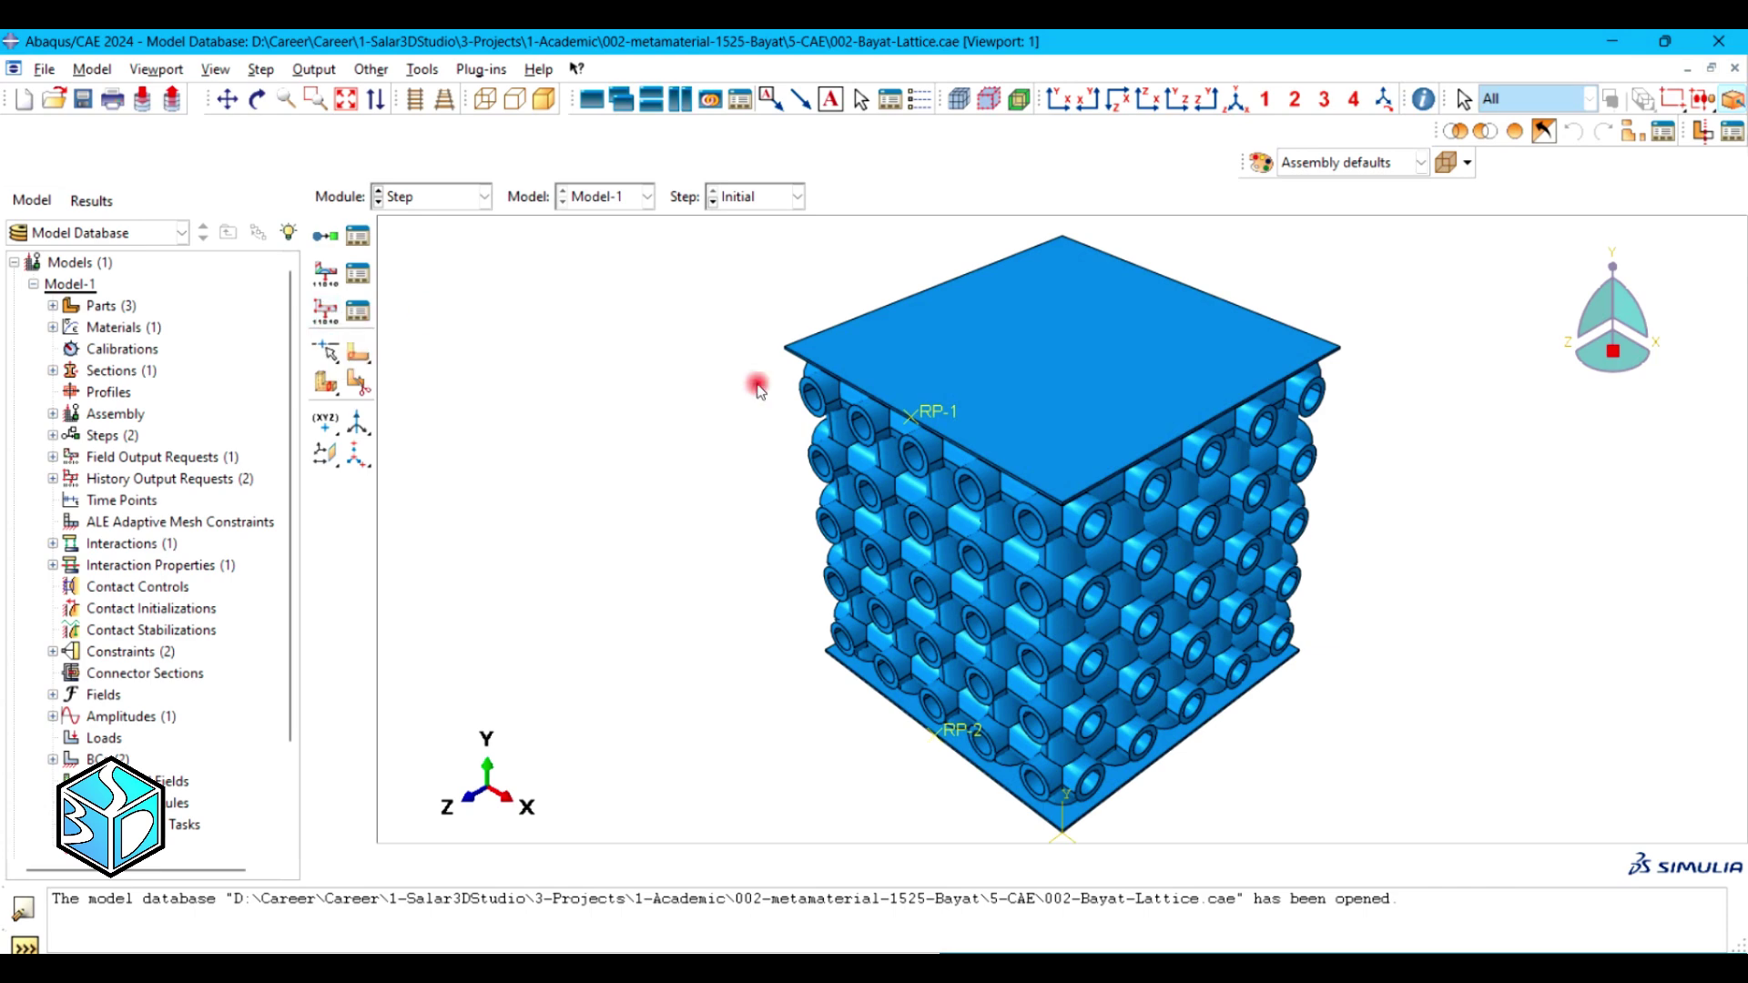
pyautogui.click(335, 315)
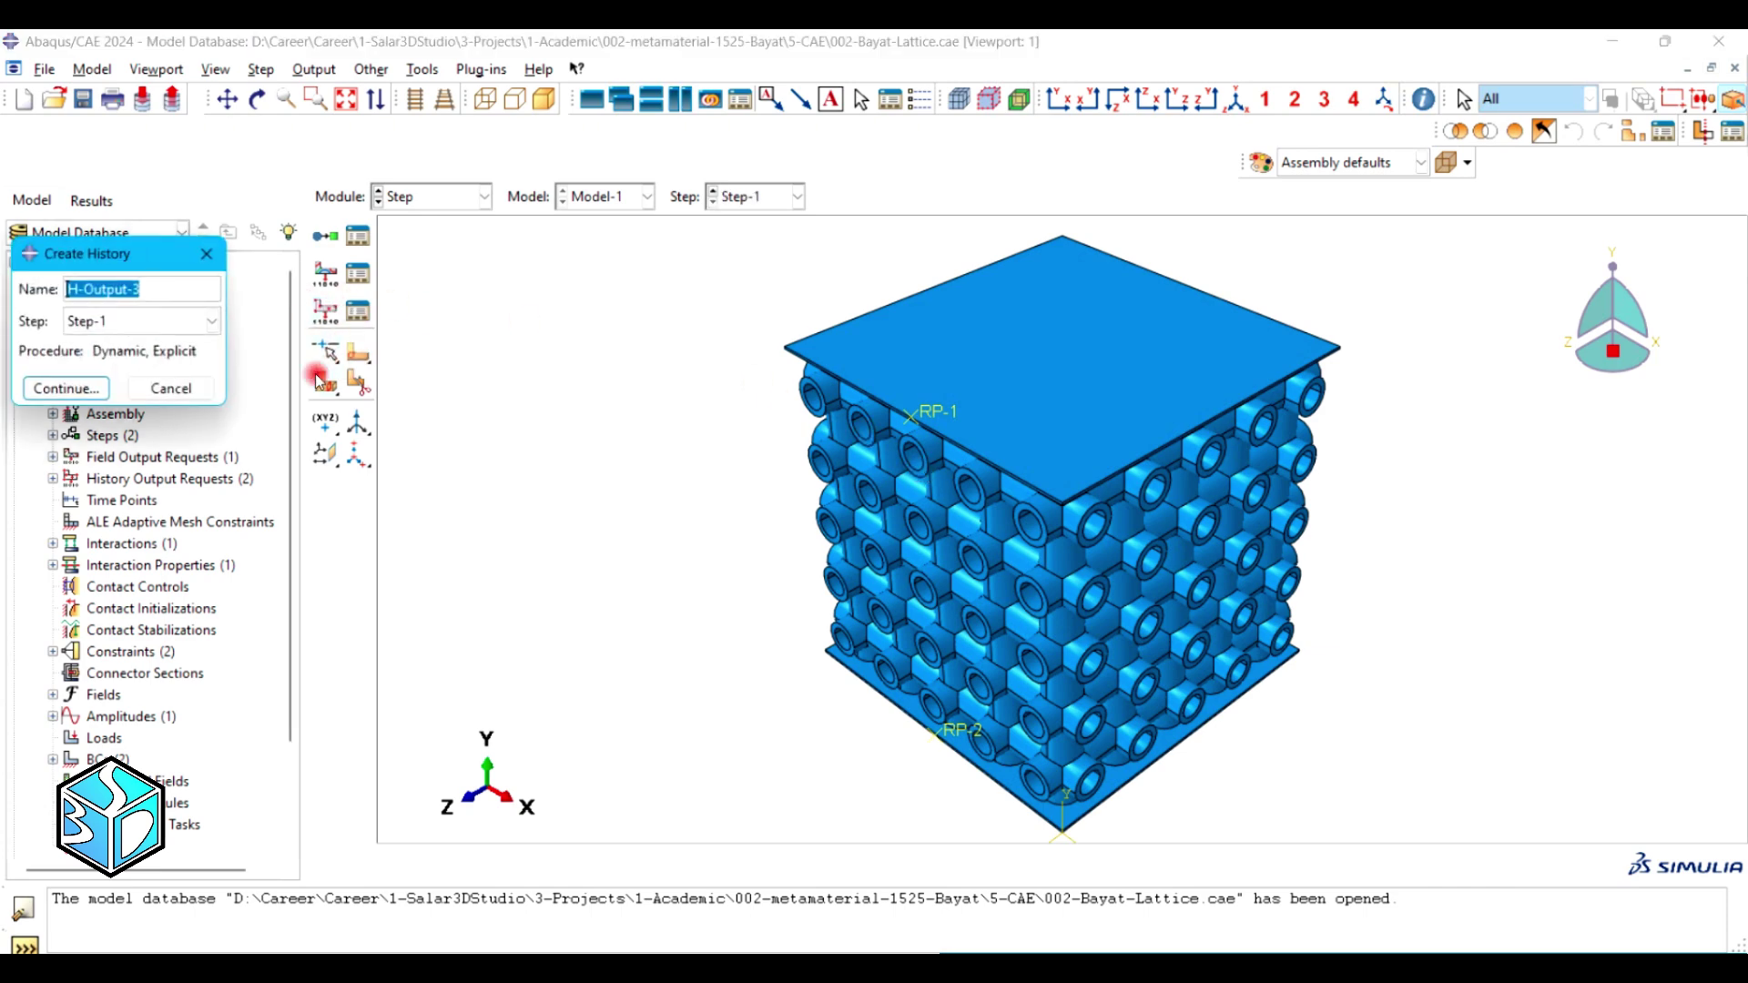
pyautogui.click(66, 389)
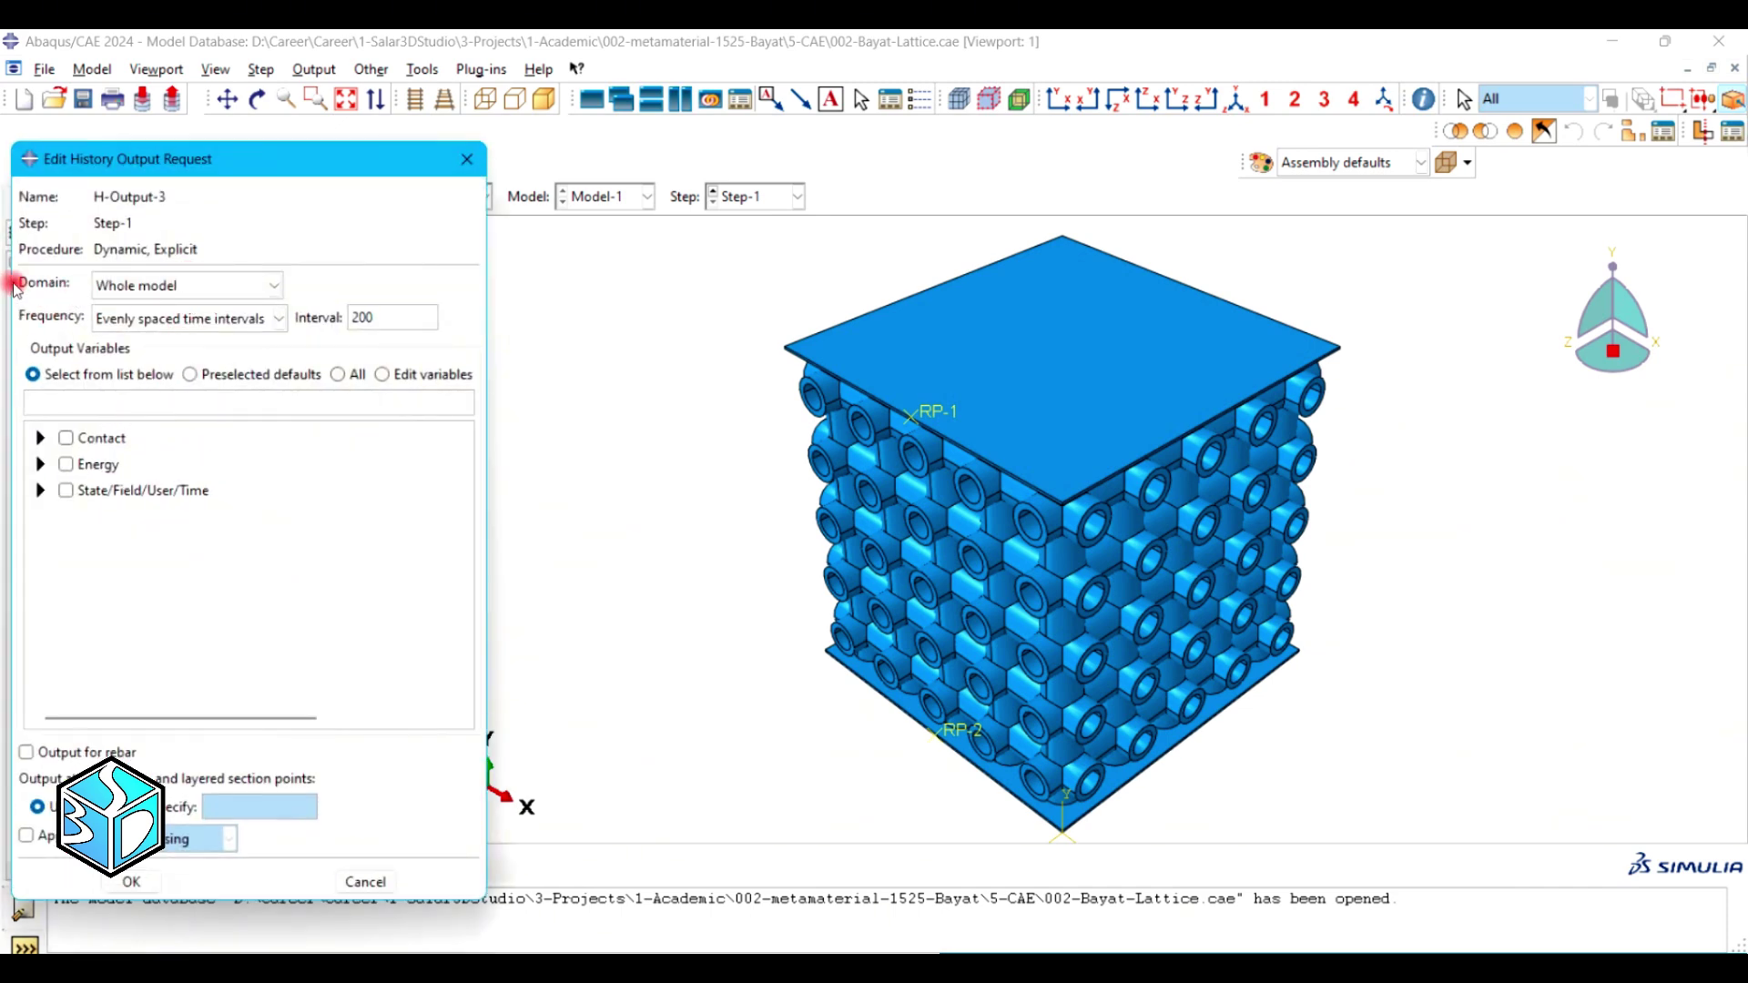
pyautogui.click(122, 294)
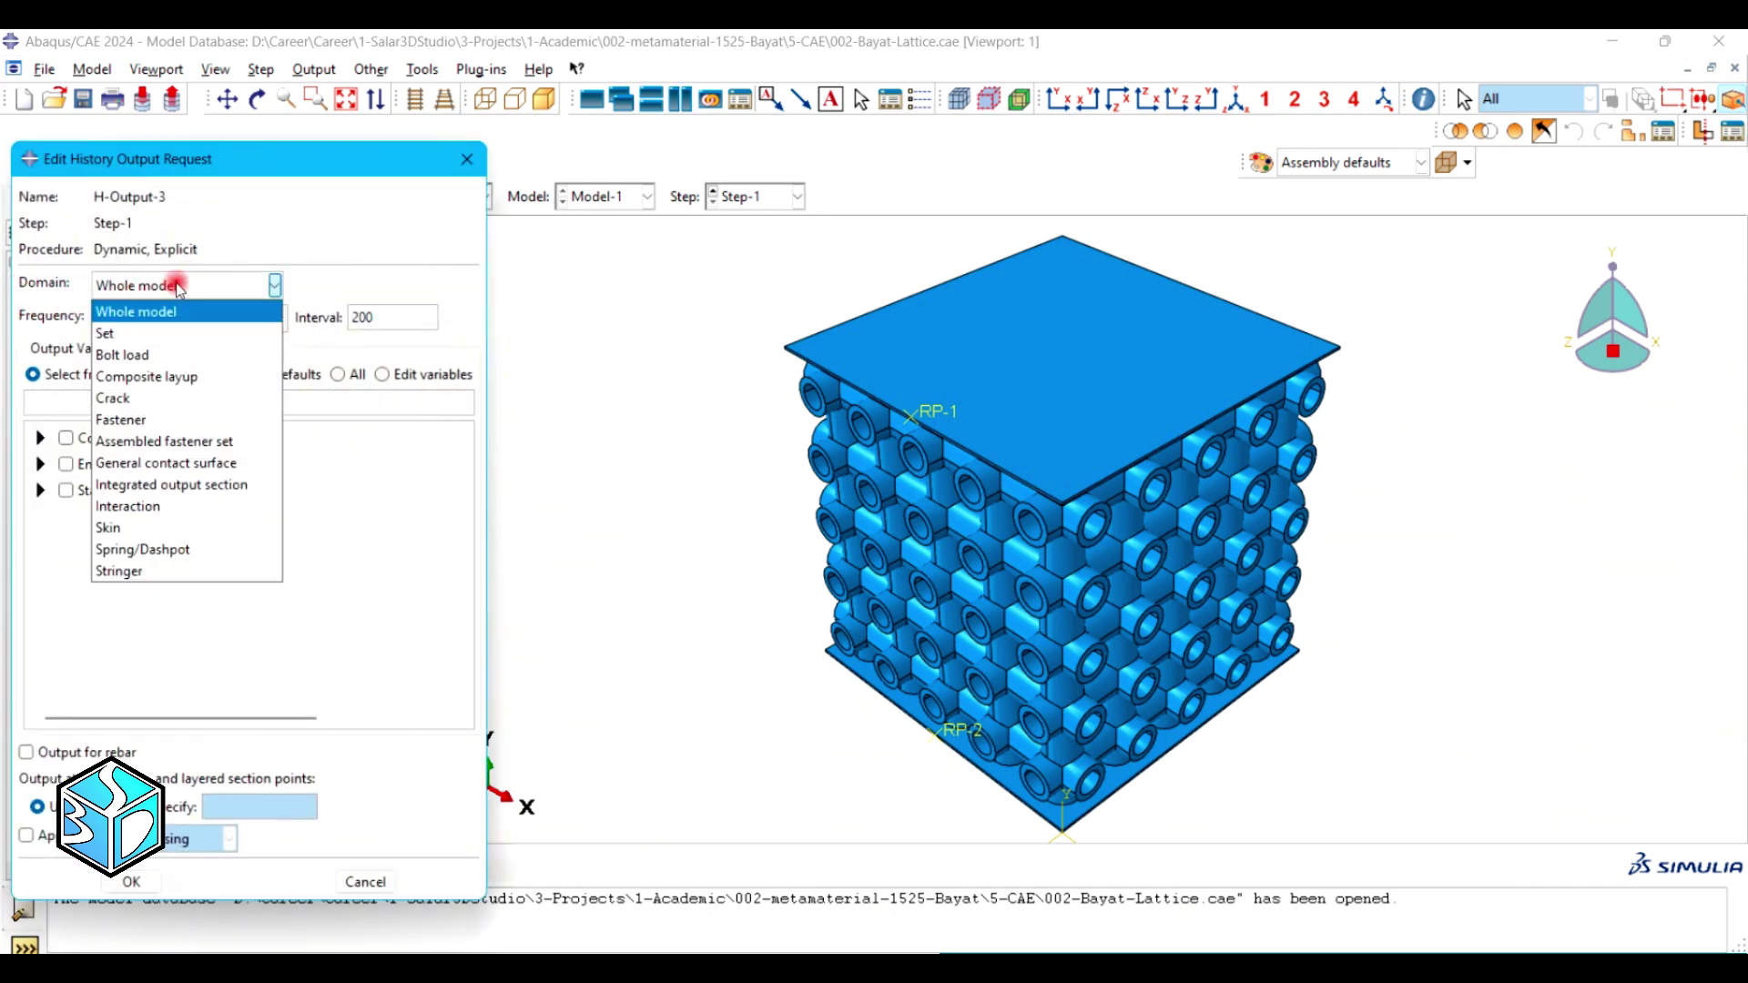
pyautogui.click(161, 333)
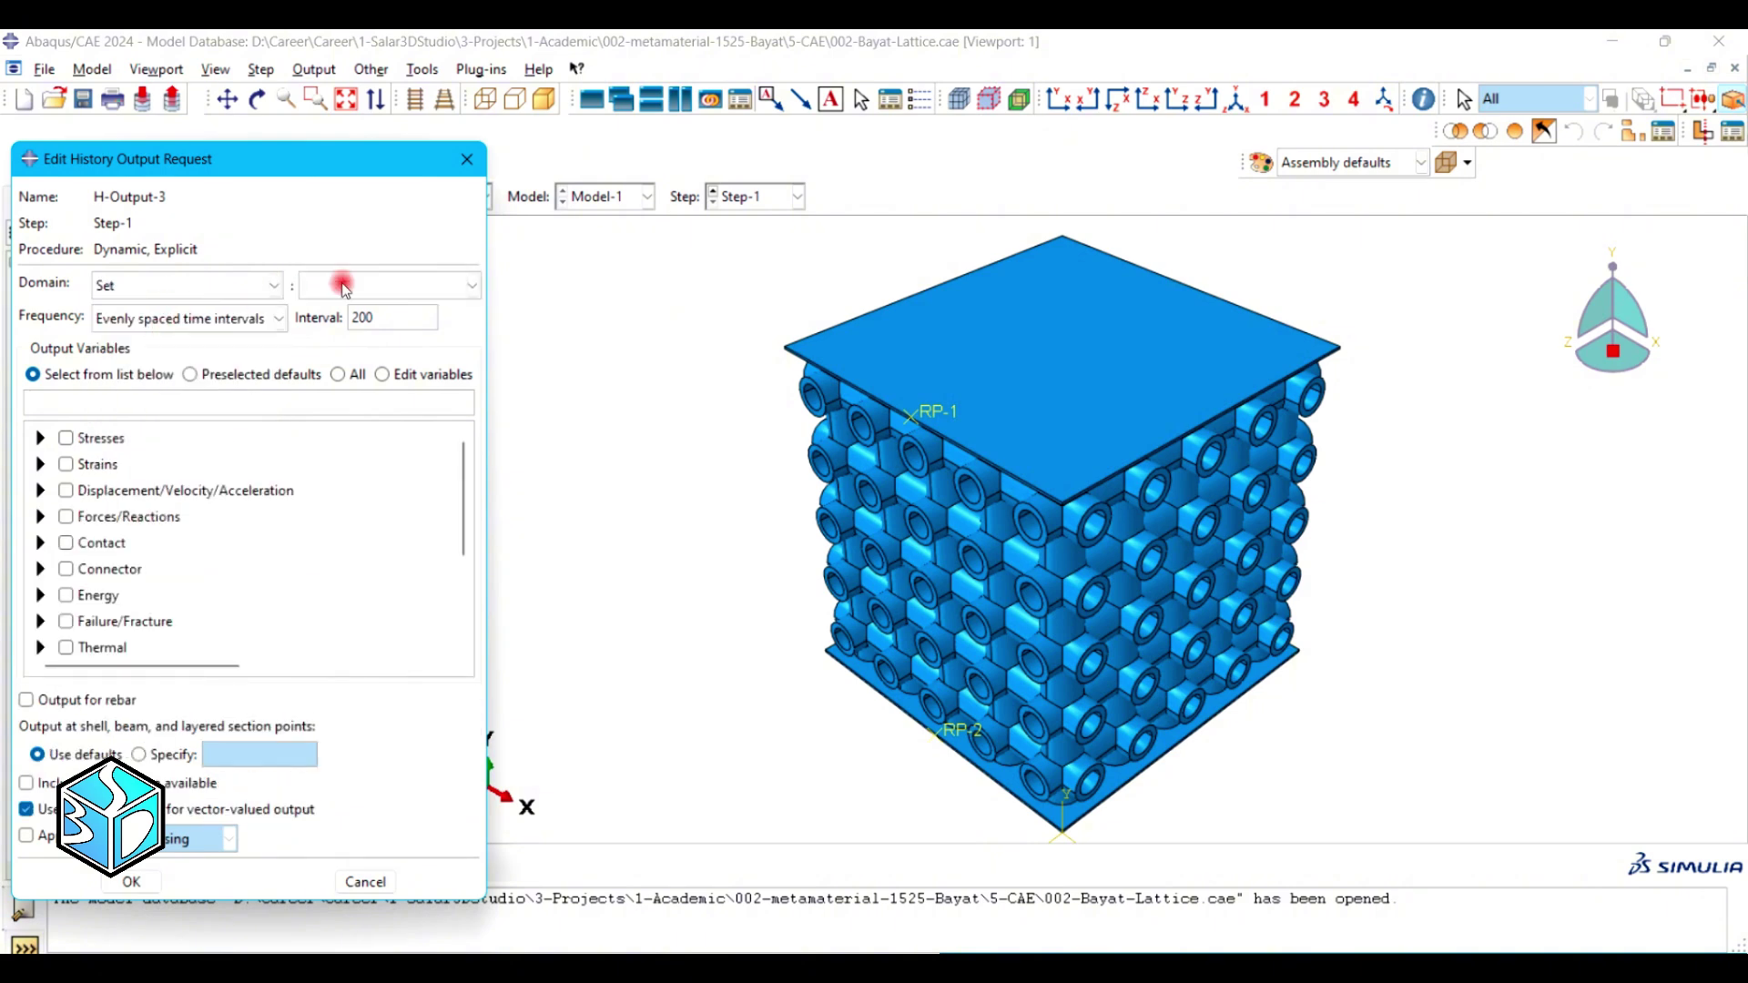
pyautogui.click(371, 285)
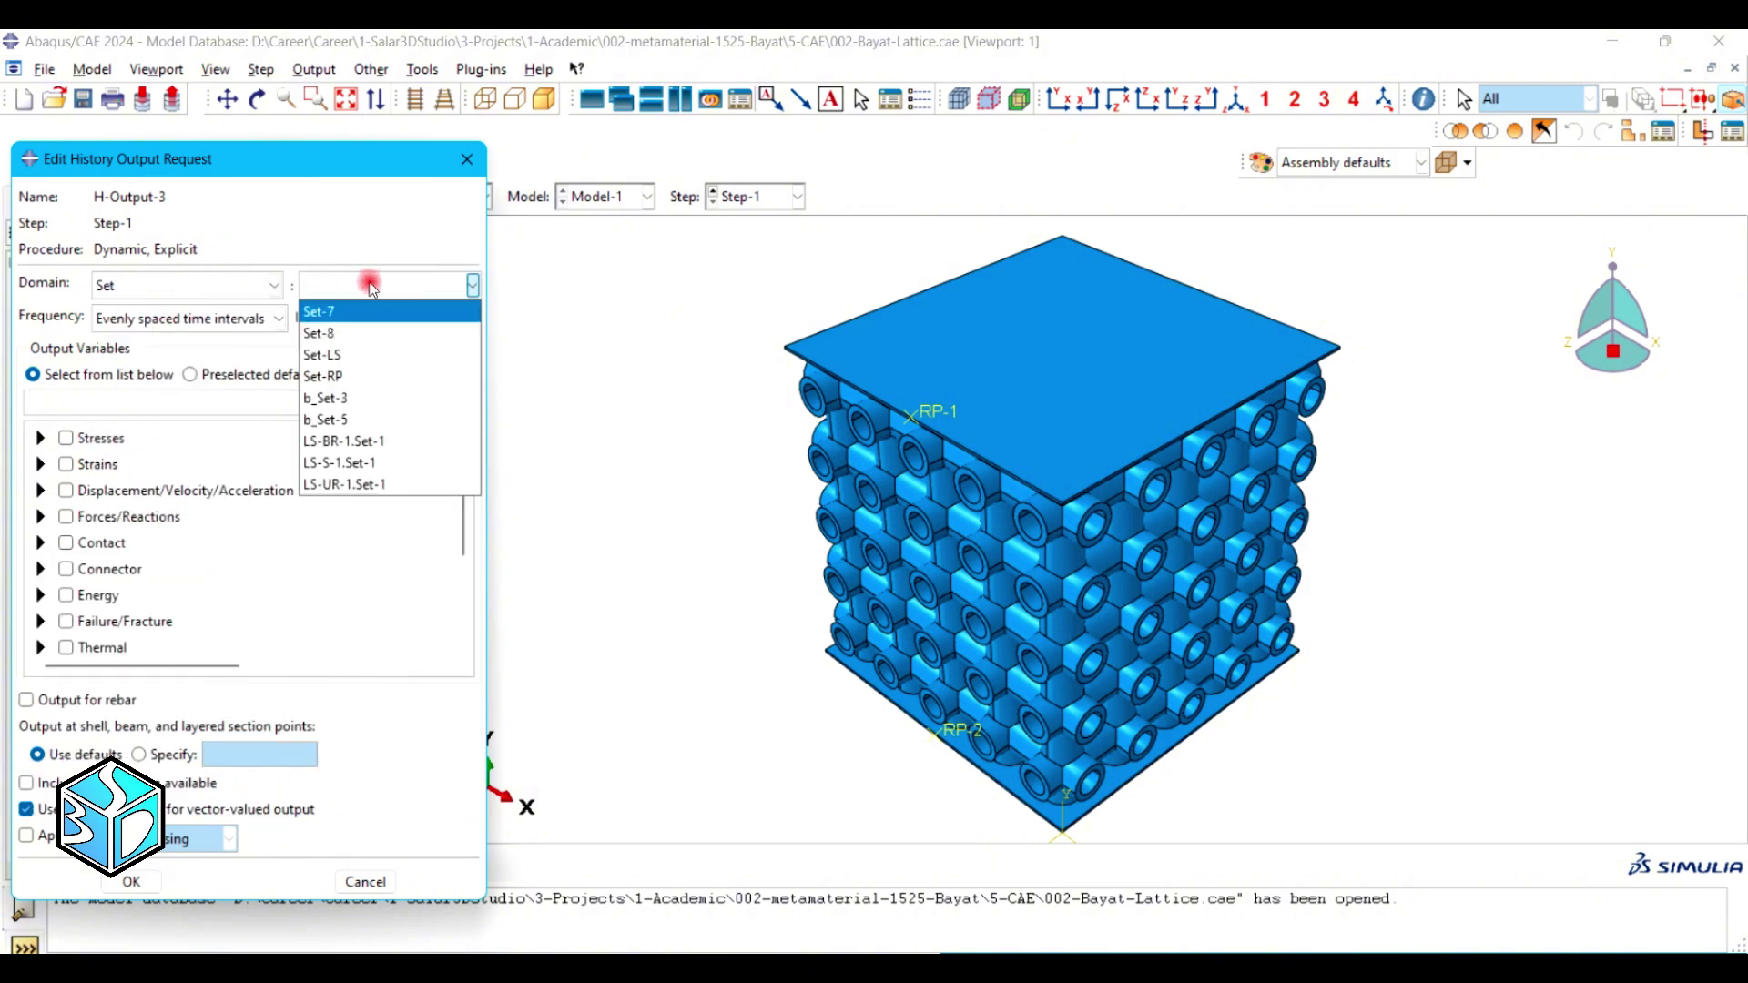
pyautogui.click(377, 376)
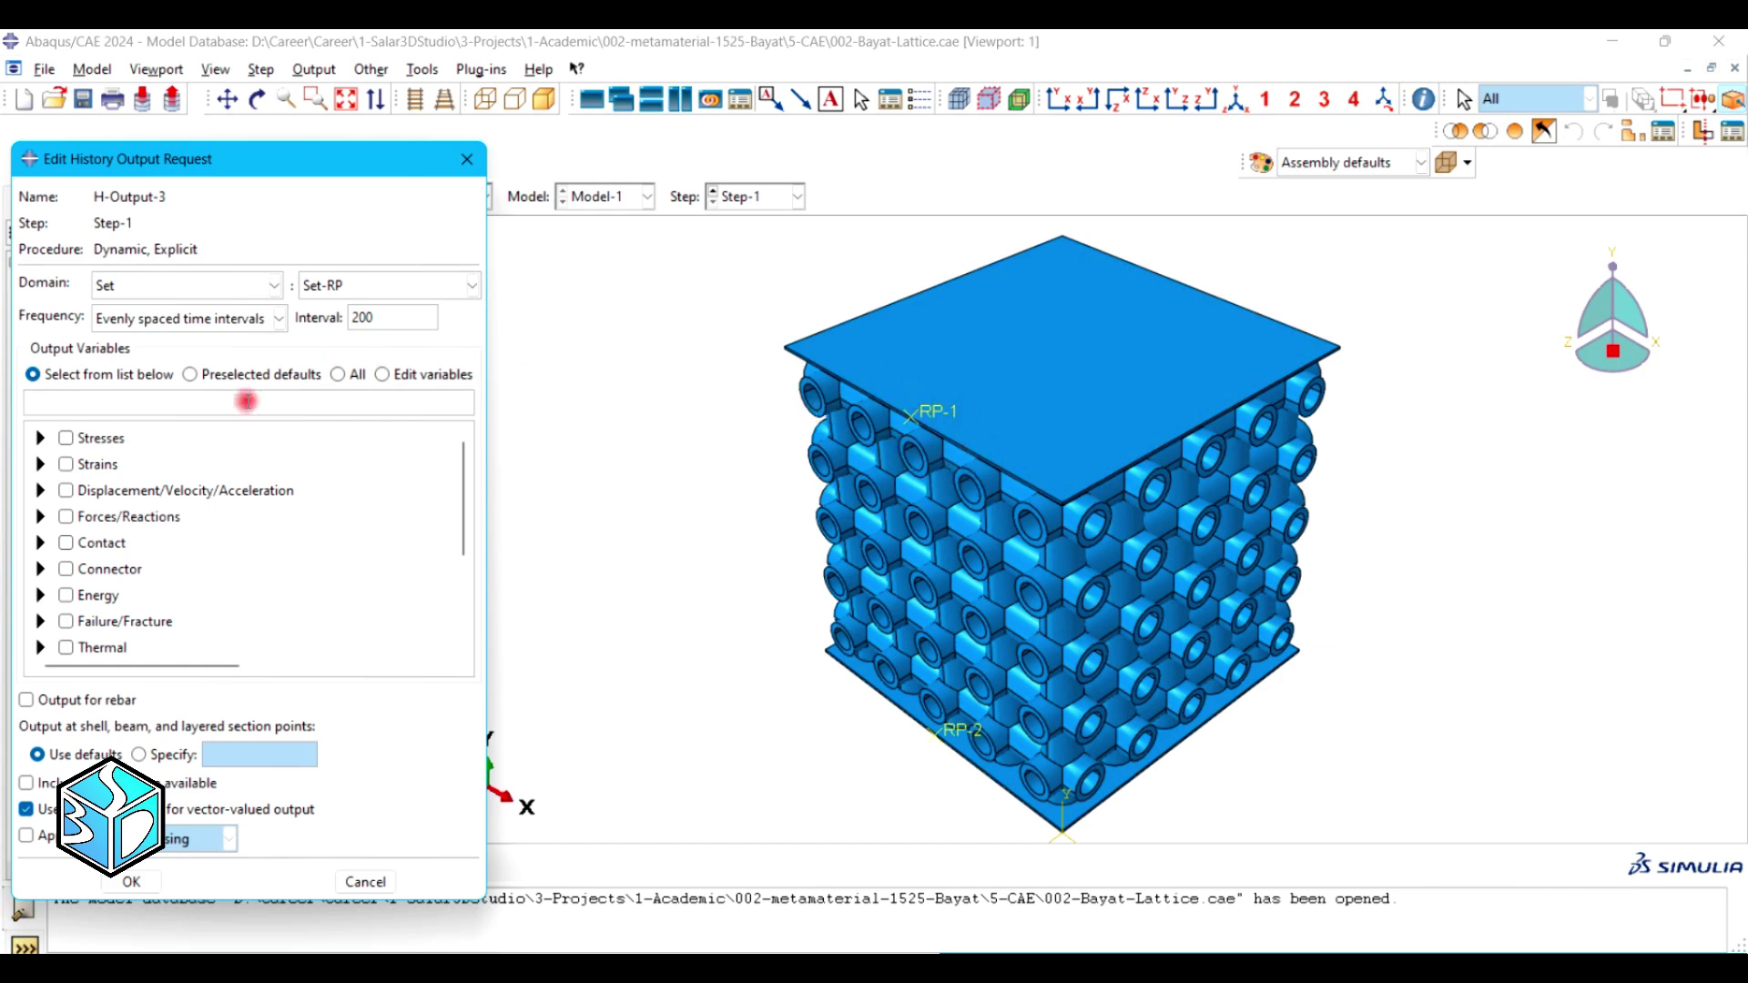
# Request the U2 translation from the Displacement/Velocity/Acceleration variables in the history output request.
pyautogui.scroll(-1, 65, 503)
pyautogui.scroll(-1, 66, 502)
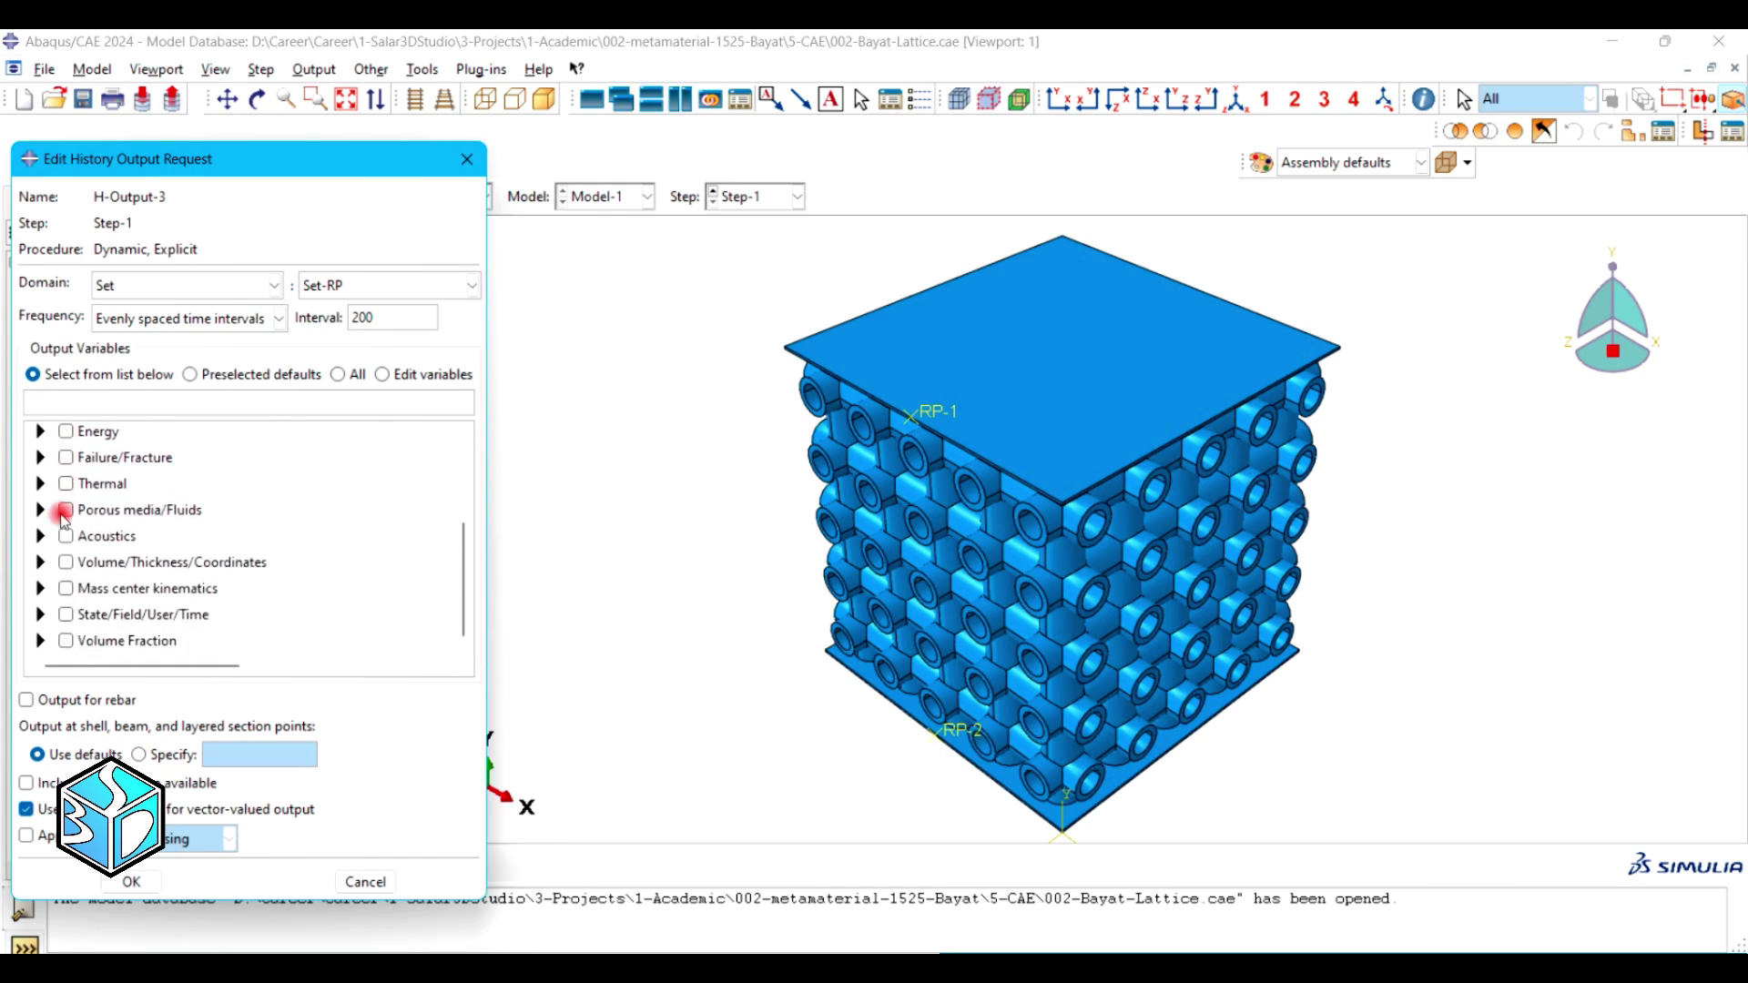
pyautogui.scroll(2, 72, 528)
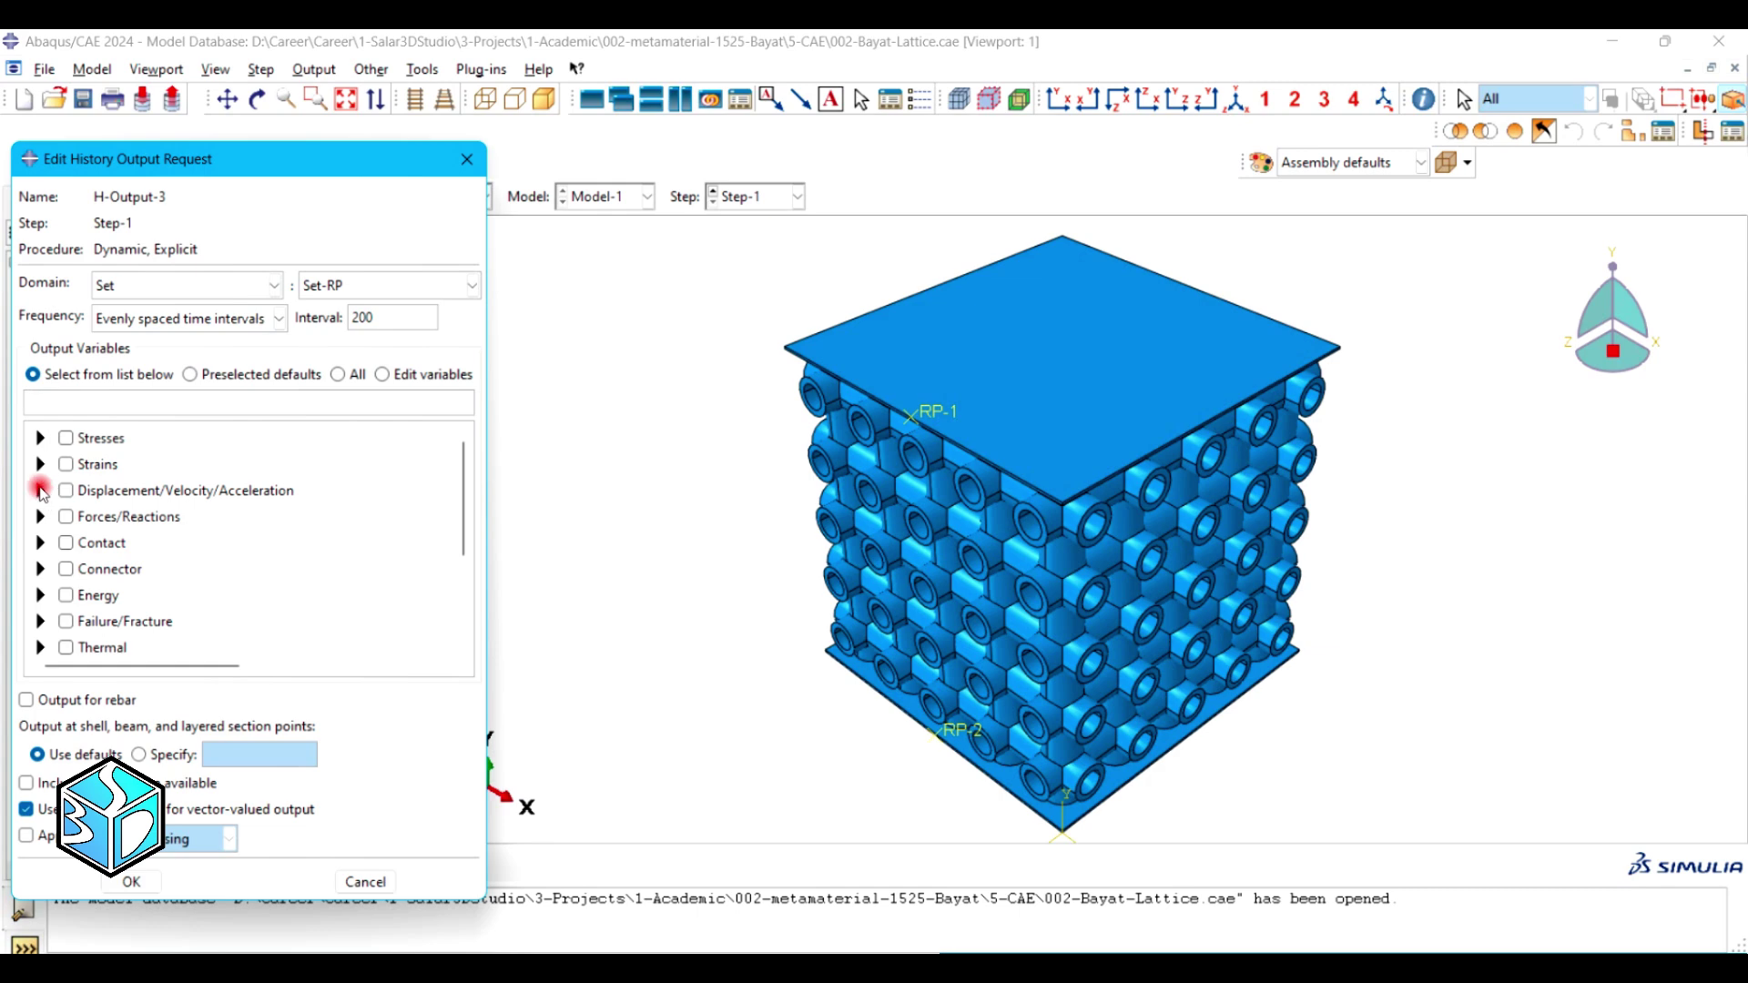
pyautogui.click(40, 491)
pyautogui.click(67, 514)
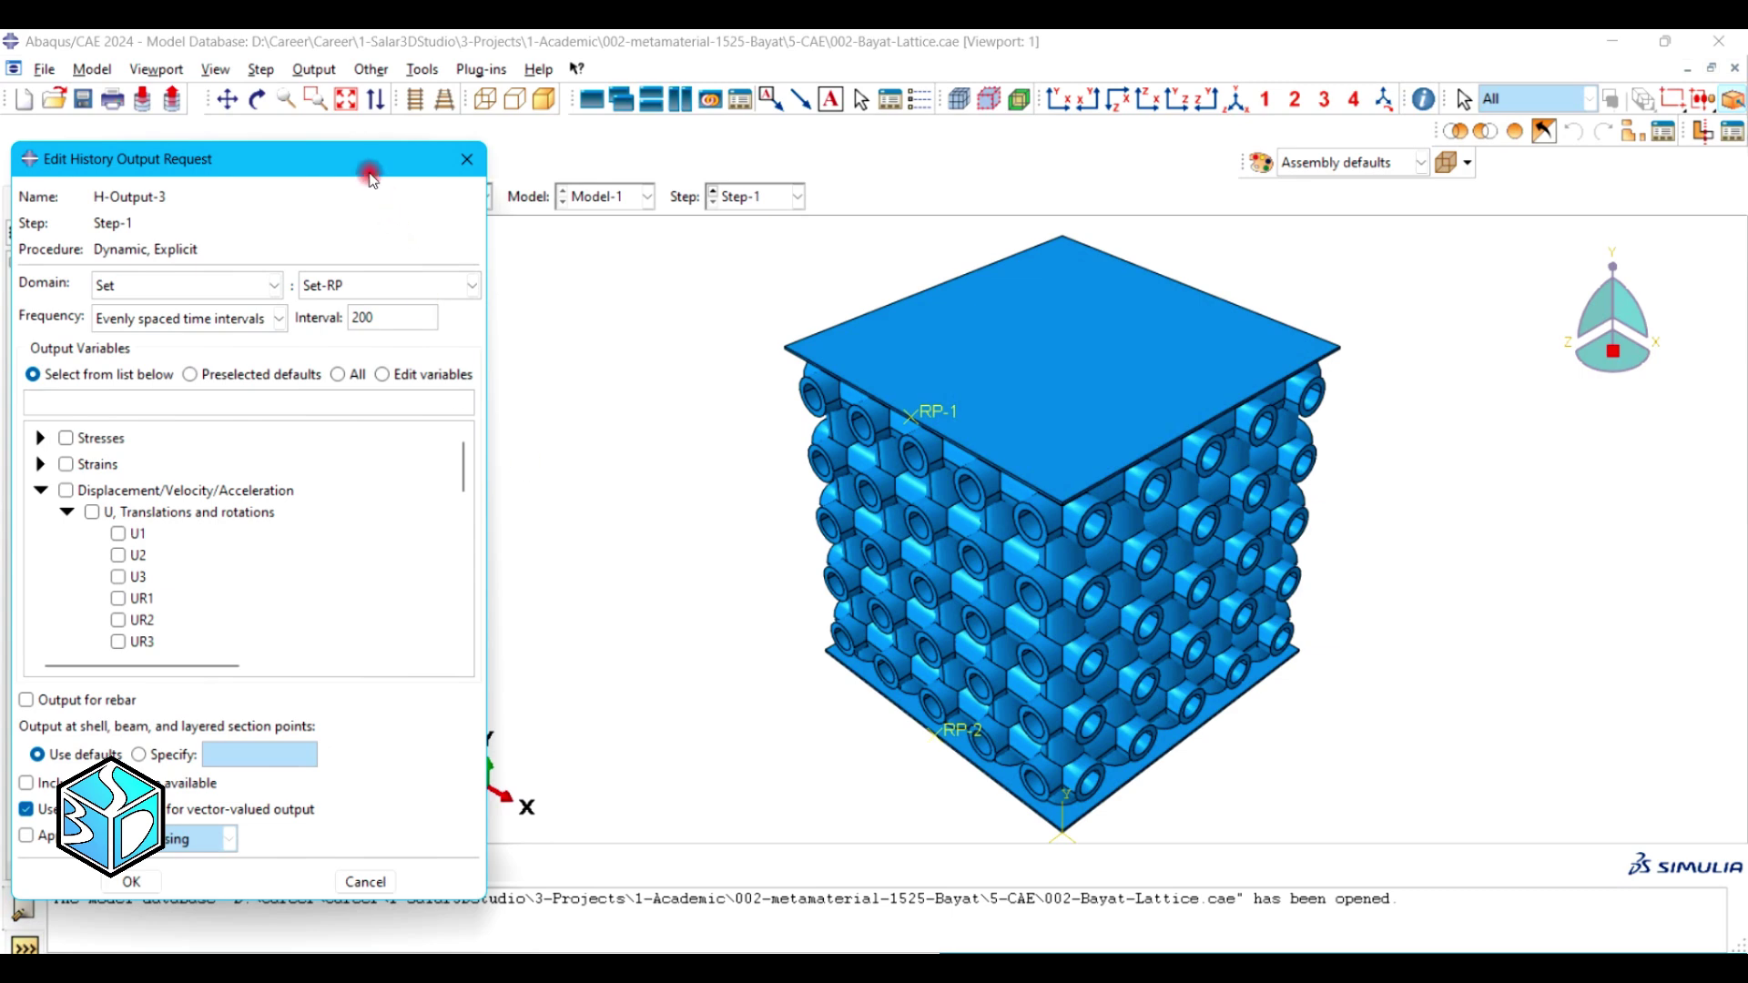
pyautogui.moveTo(363, 167); pyautogui.dragTo(429, 177)
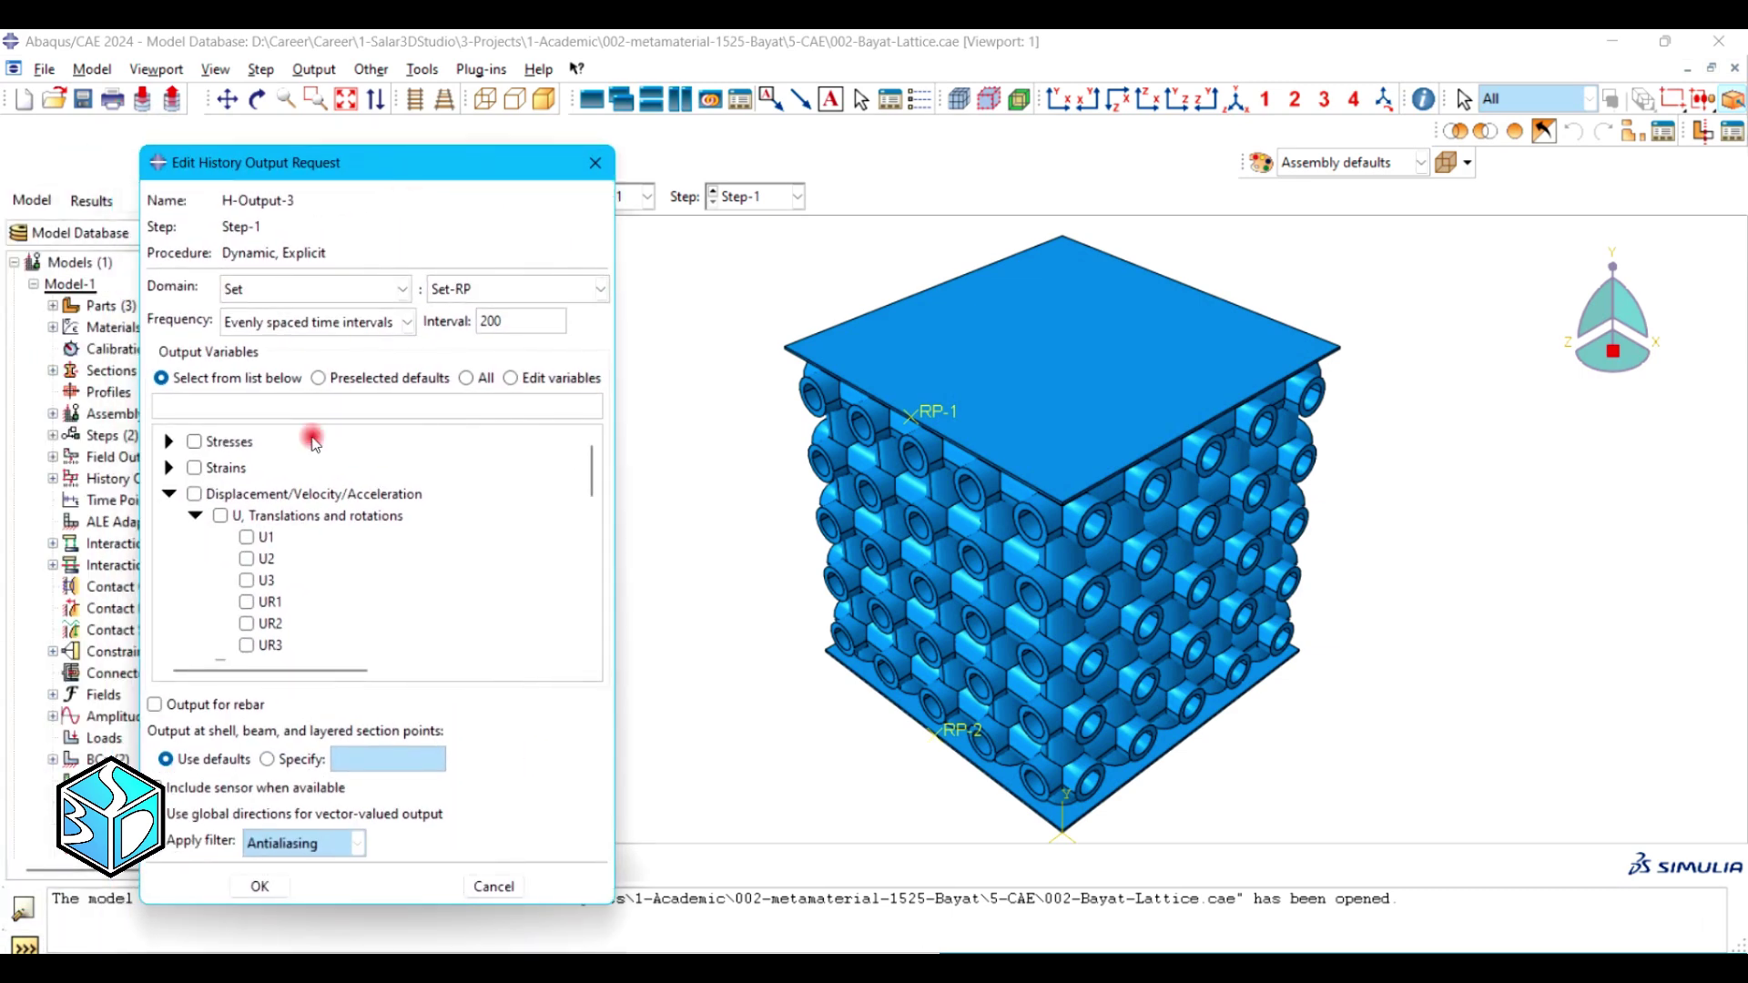
pyautogui.click(247, 558)
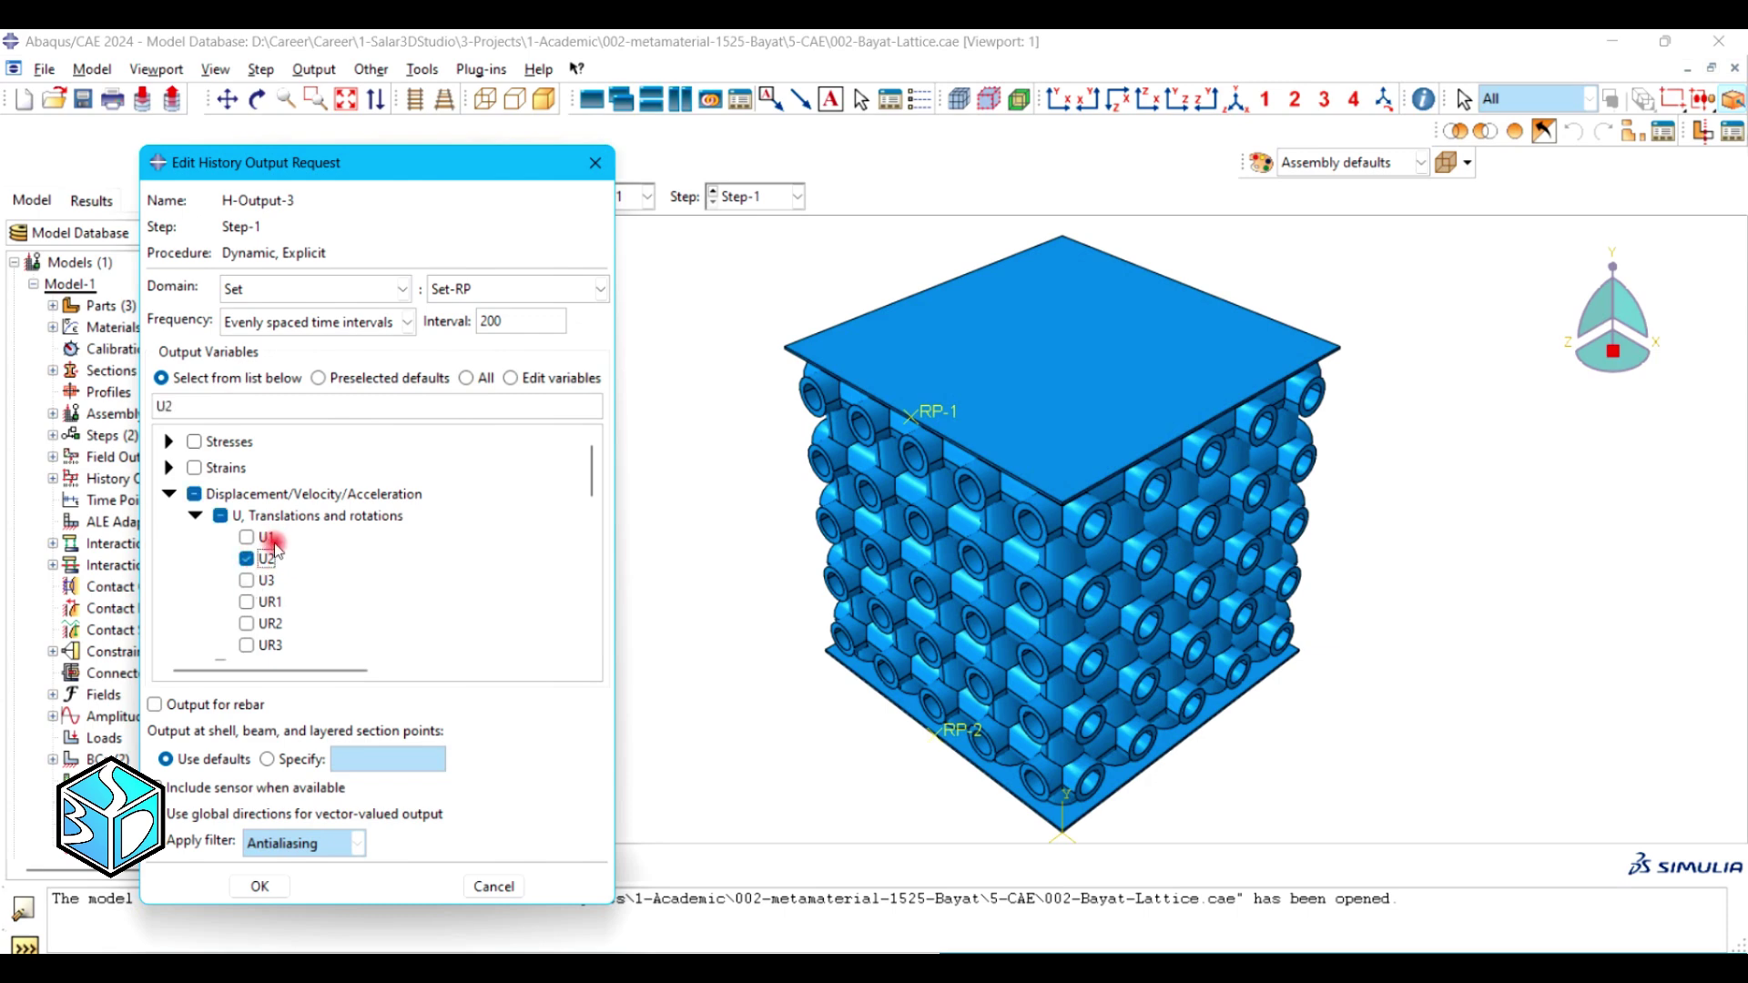
# Add the RF2 reaction force from the Forces/Reactions variables and accept the history output request.
pyautogui.click(169, 494)
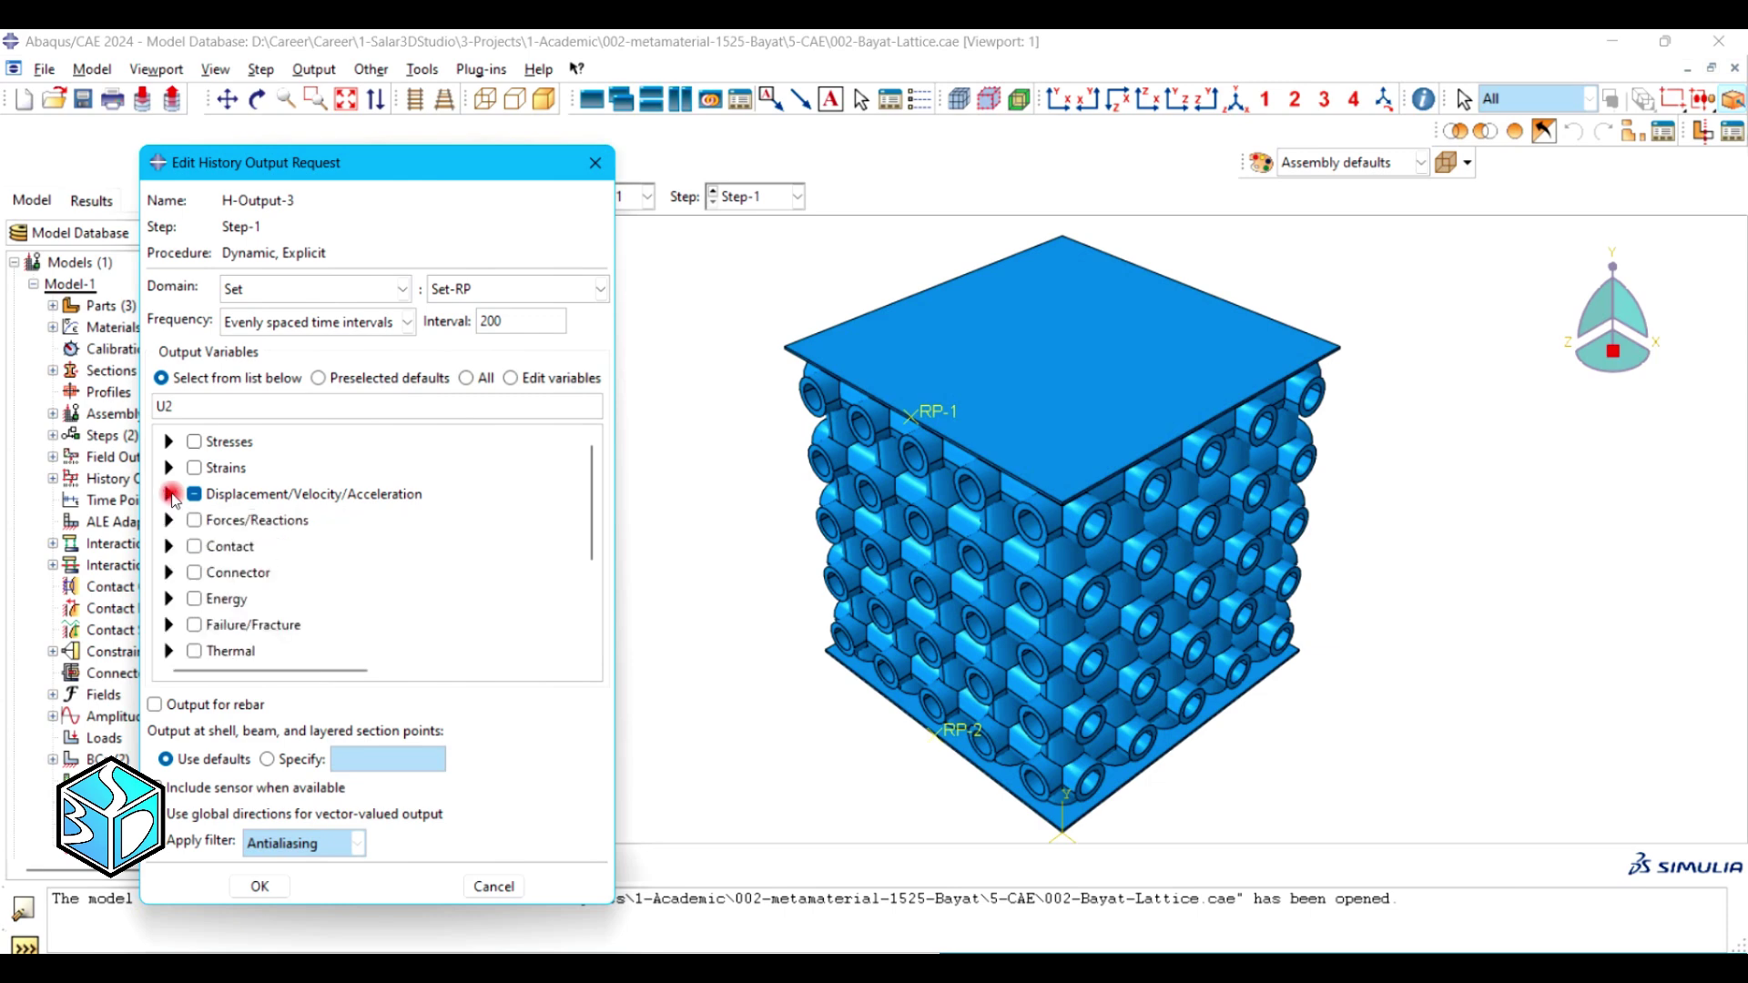
pyautogui.click(170, 521)
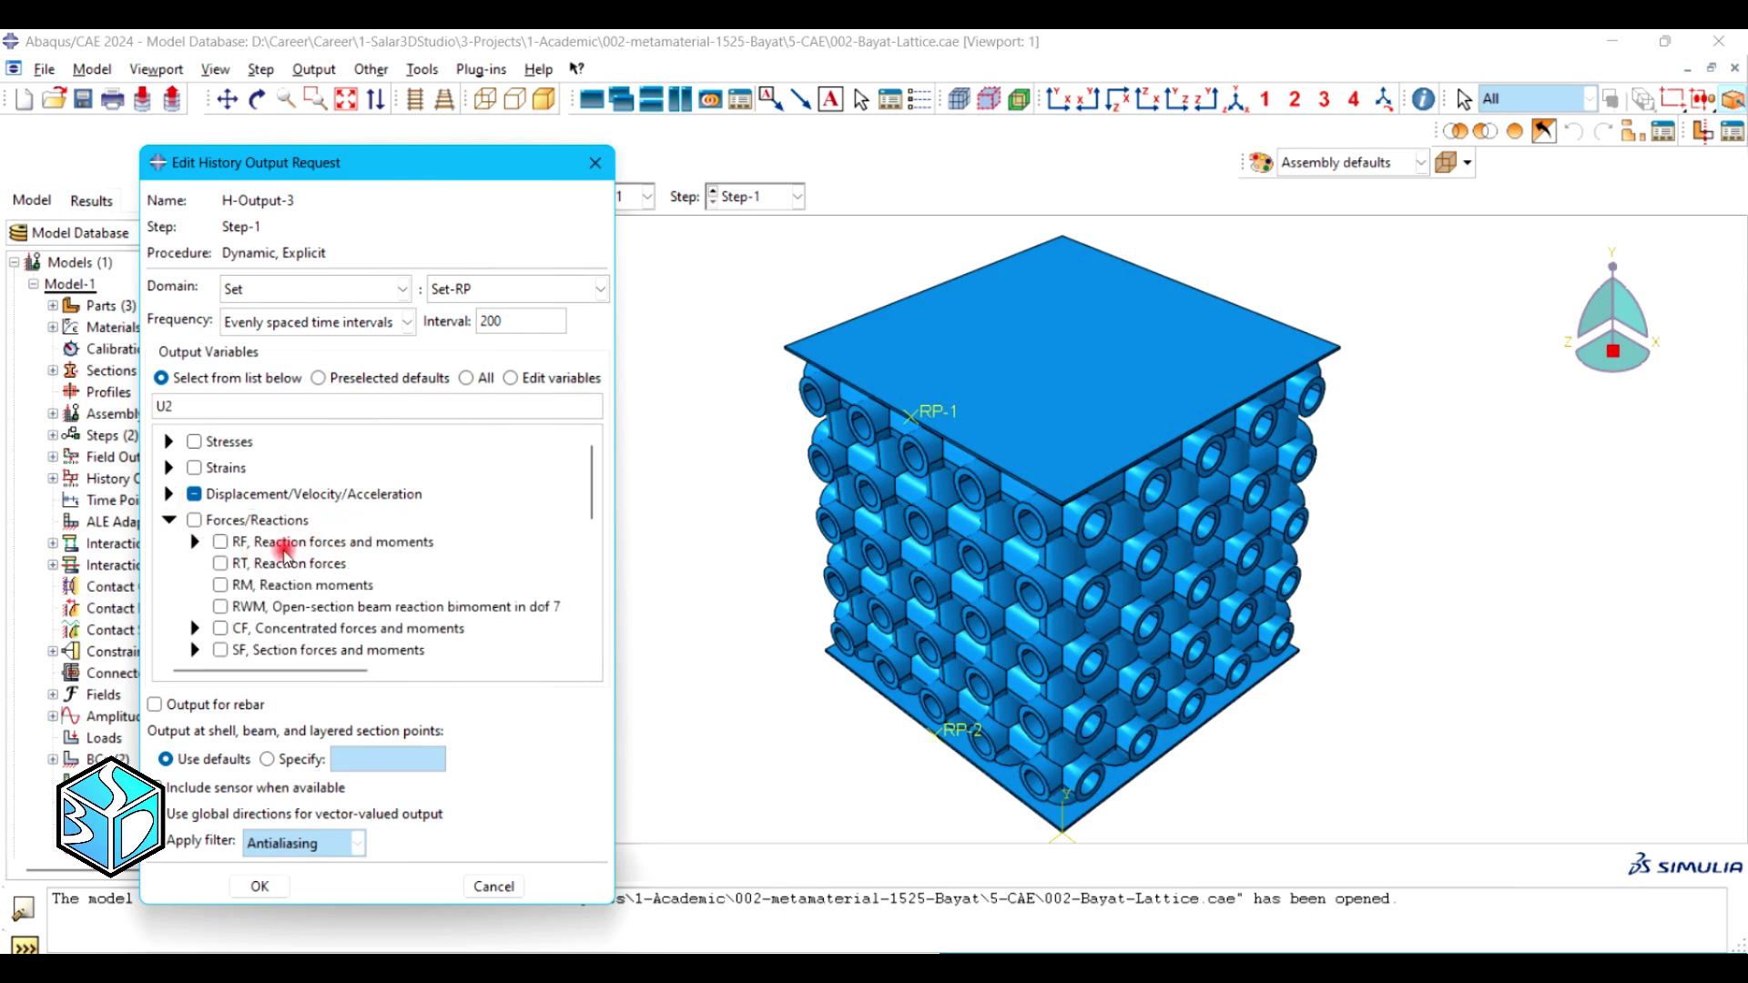
pyautogui.click(195, 542)
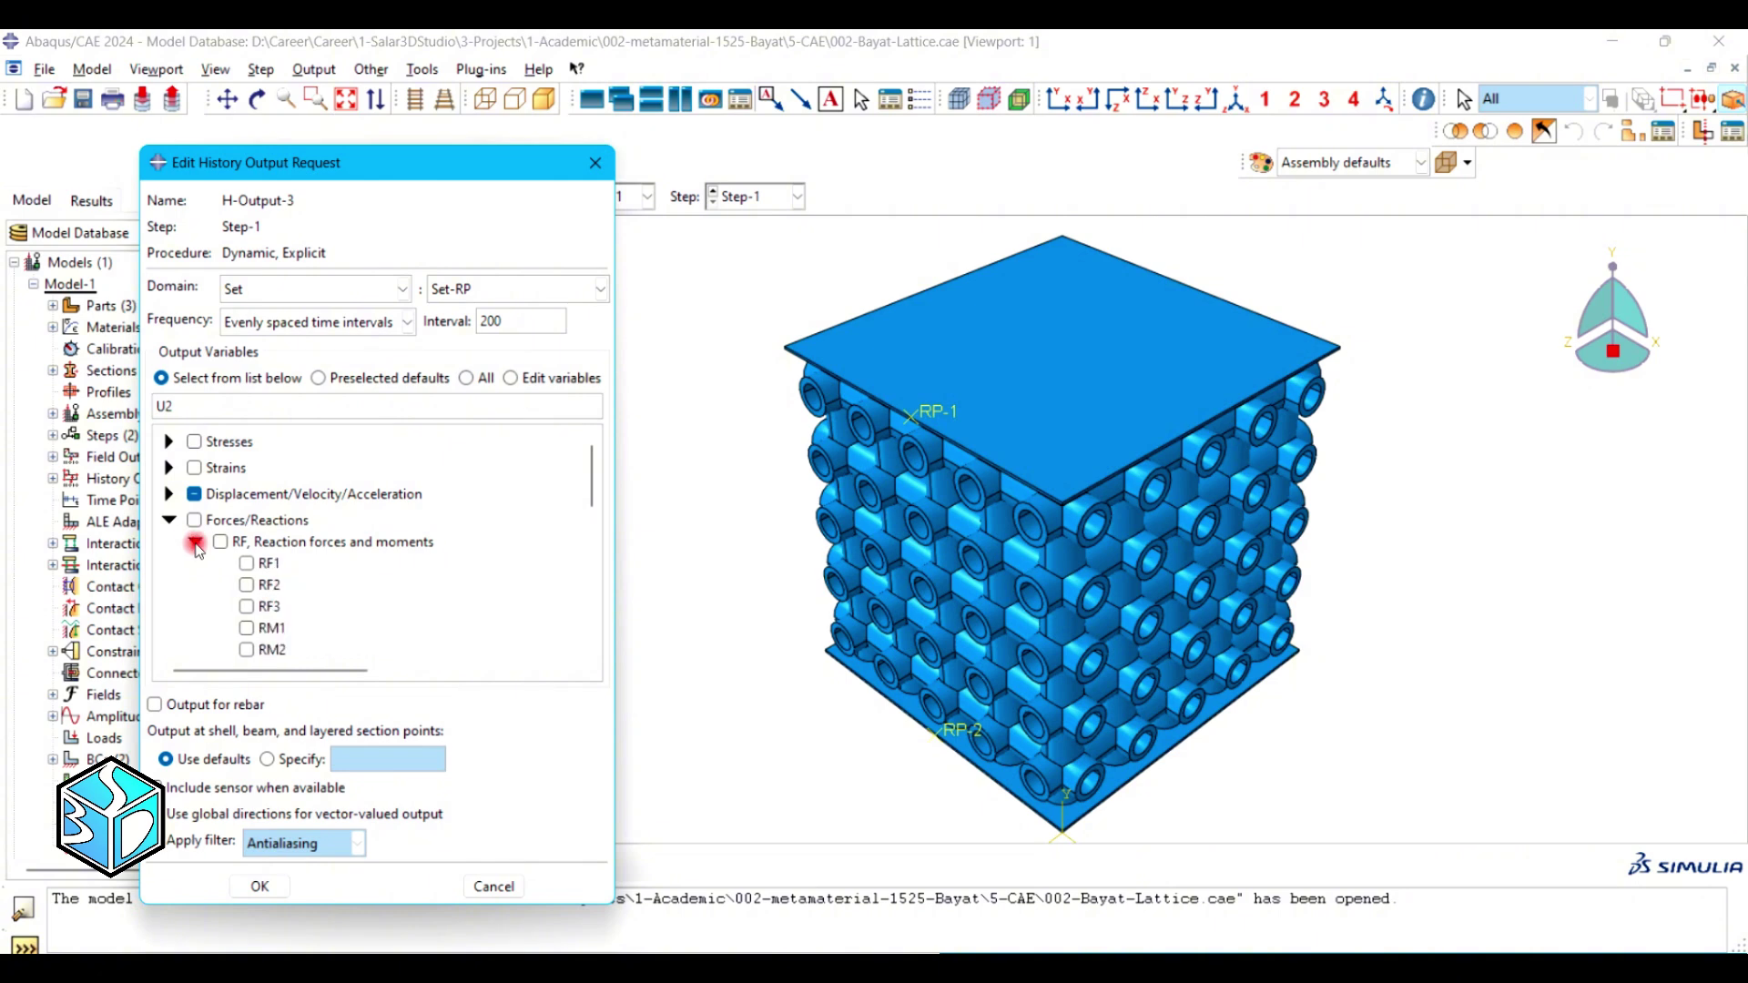
pyautogui.click(244, 587)
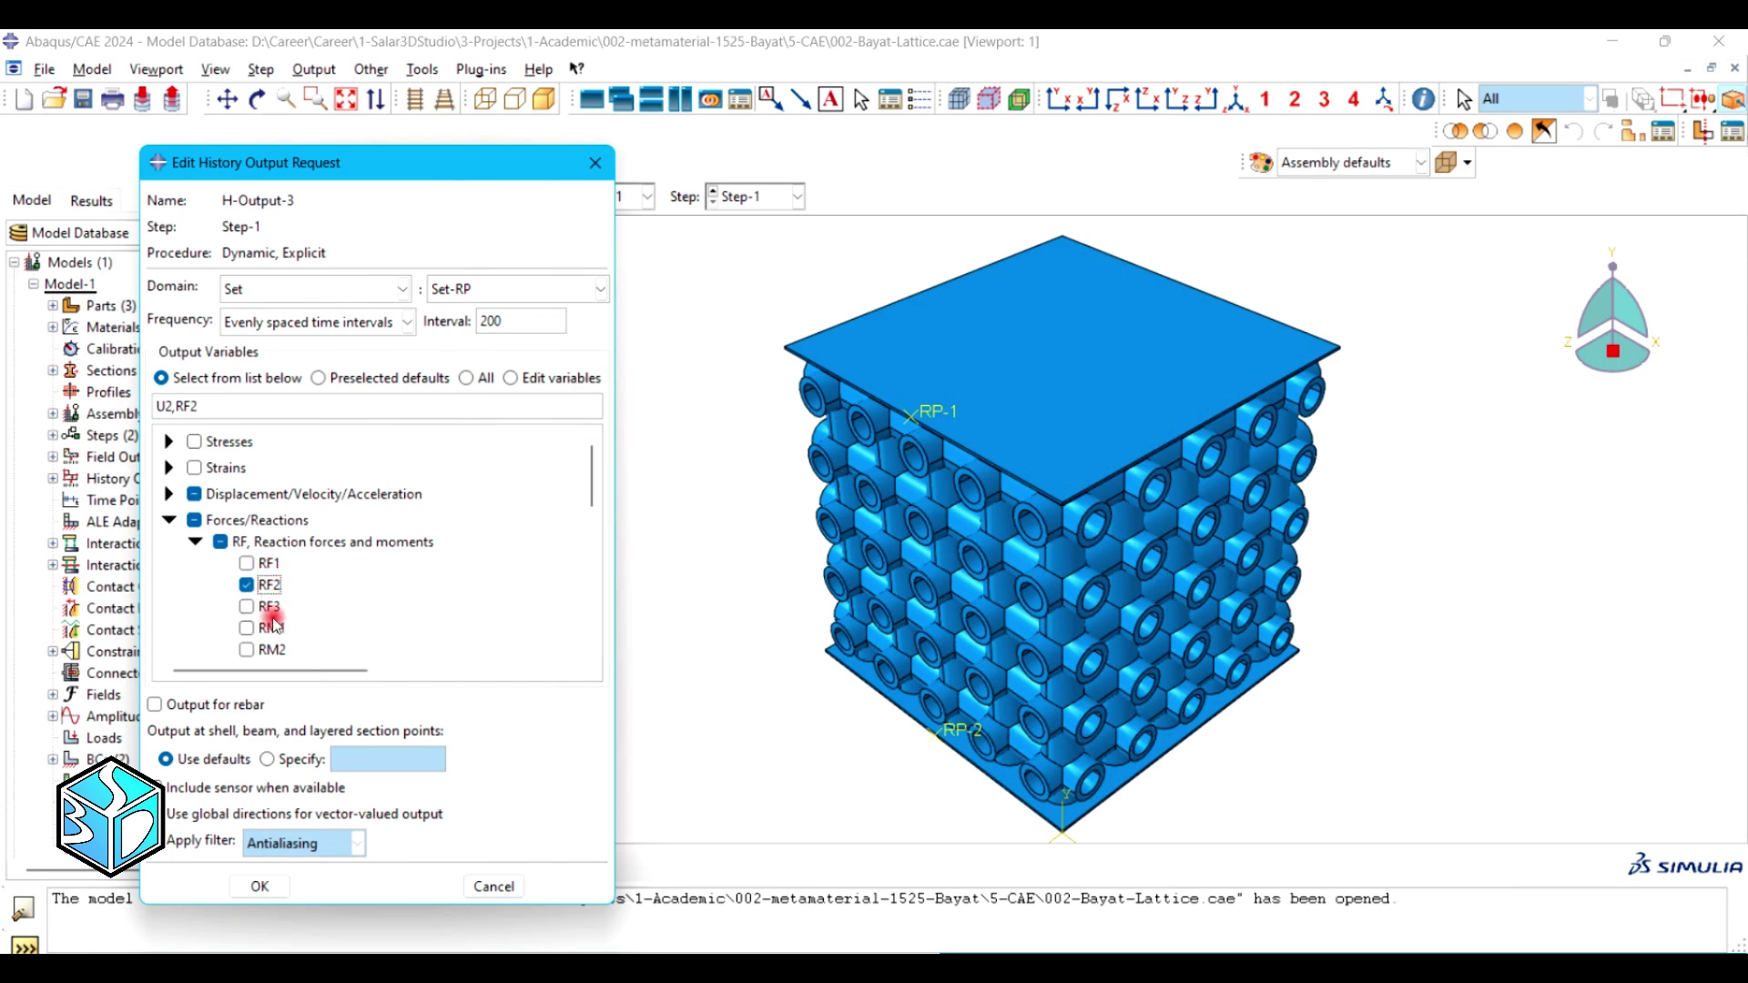
pyautogui.click(261, 886)
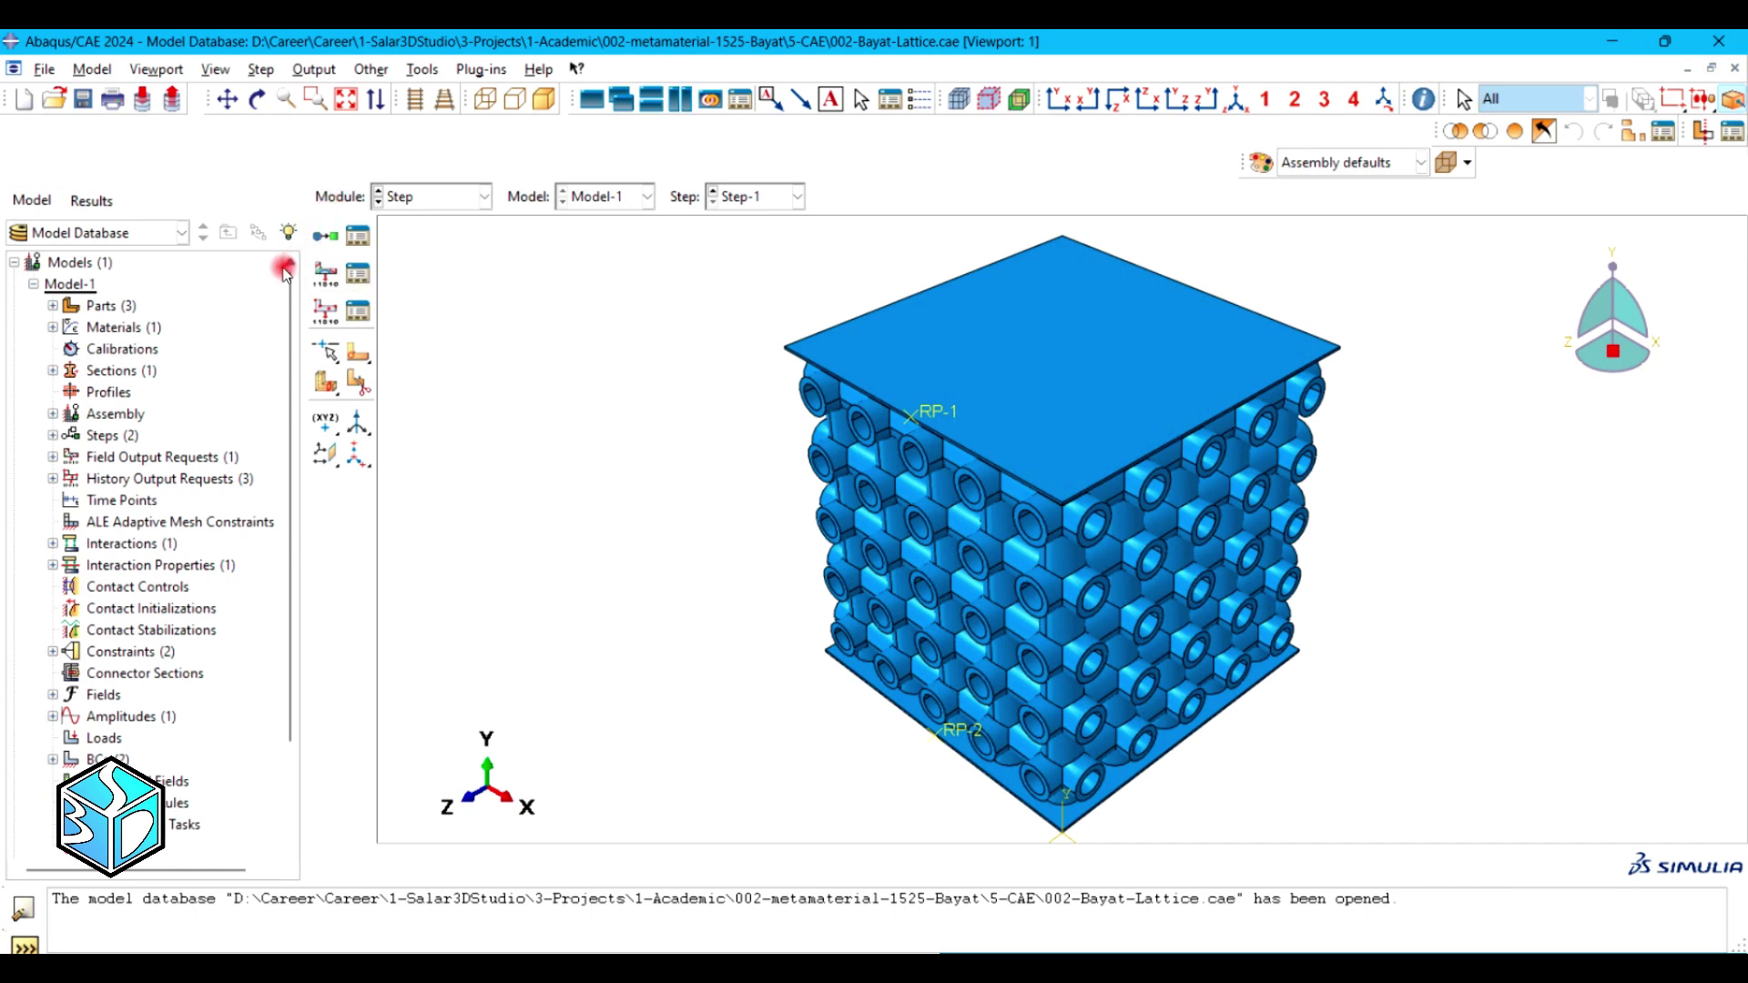
# Return to the Visualization module and start creating XY data with ODB history output as the source.
pyautogui.click(418, 197)
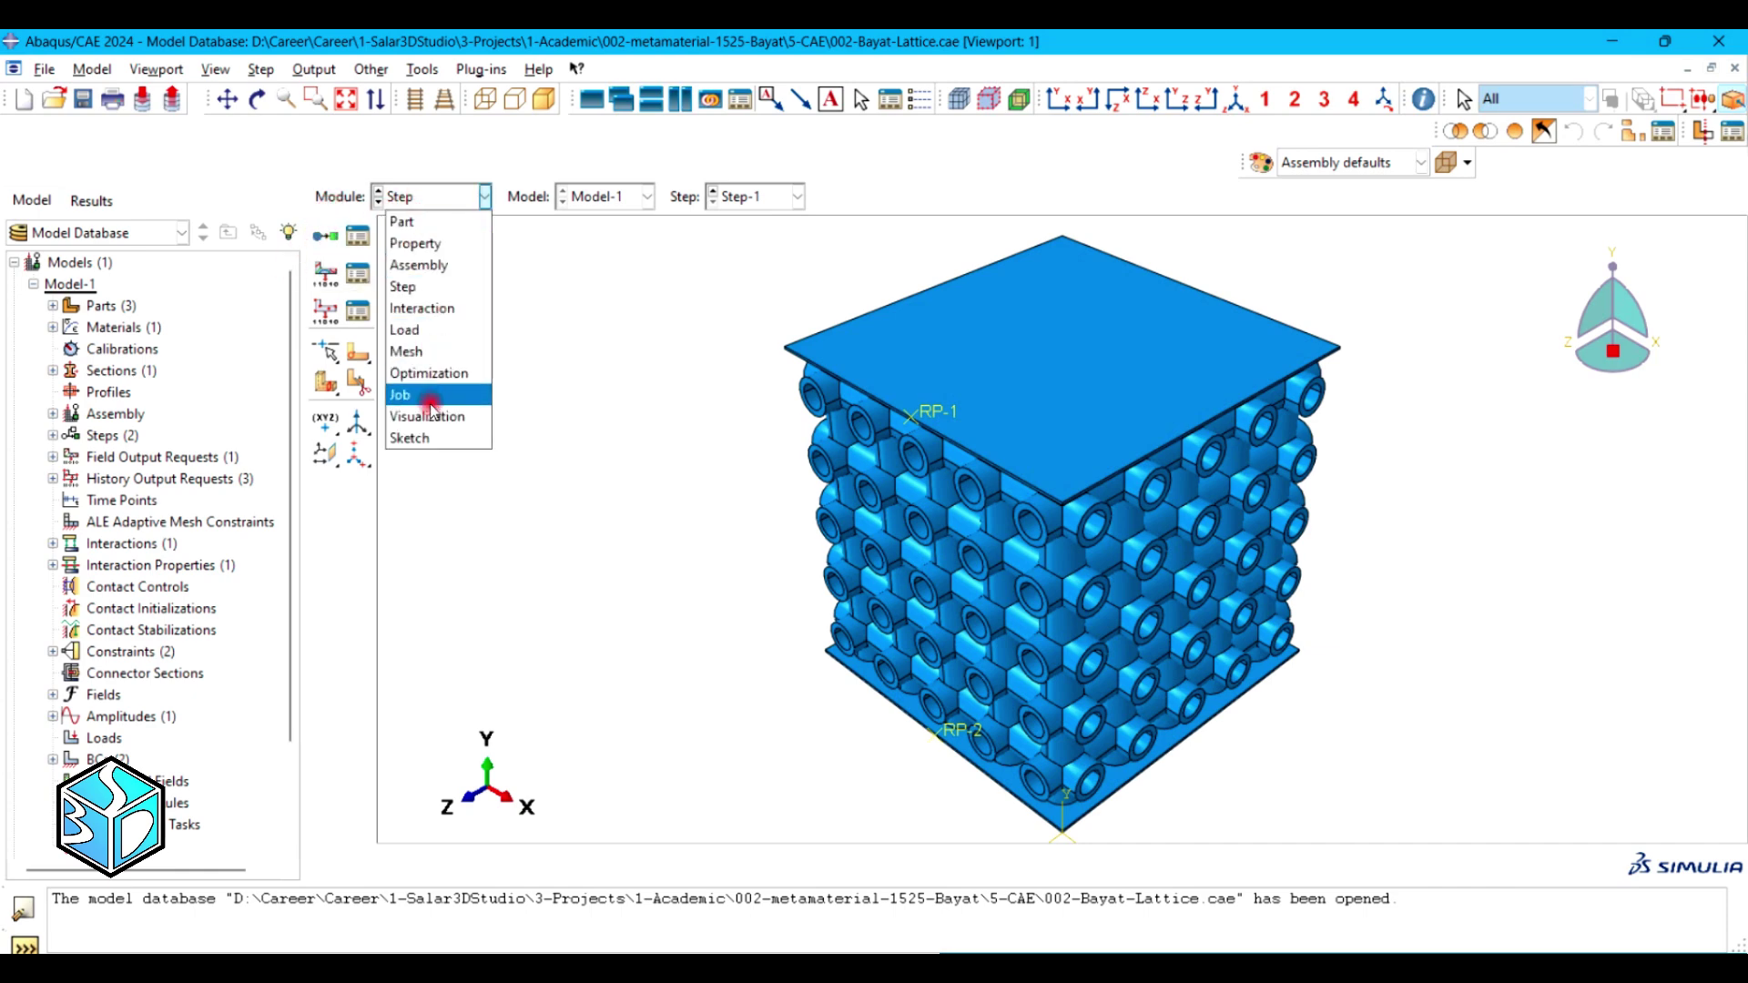
pyautogui.click(435, 428)
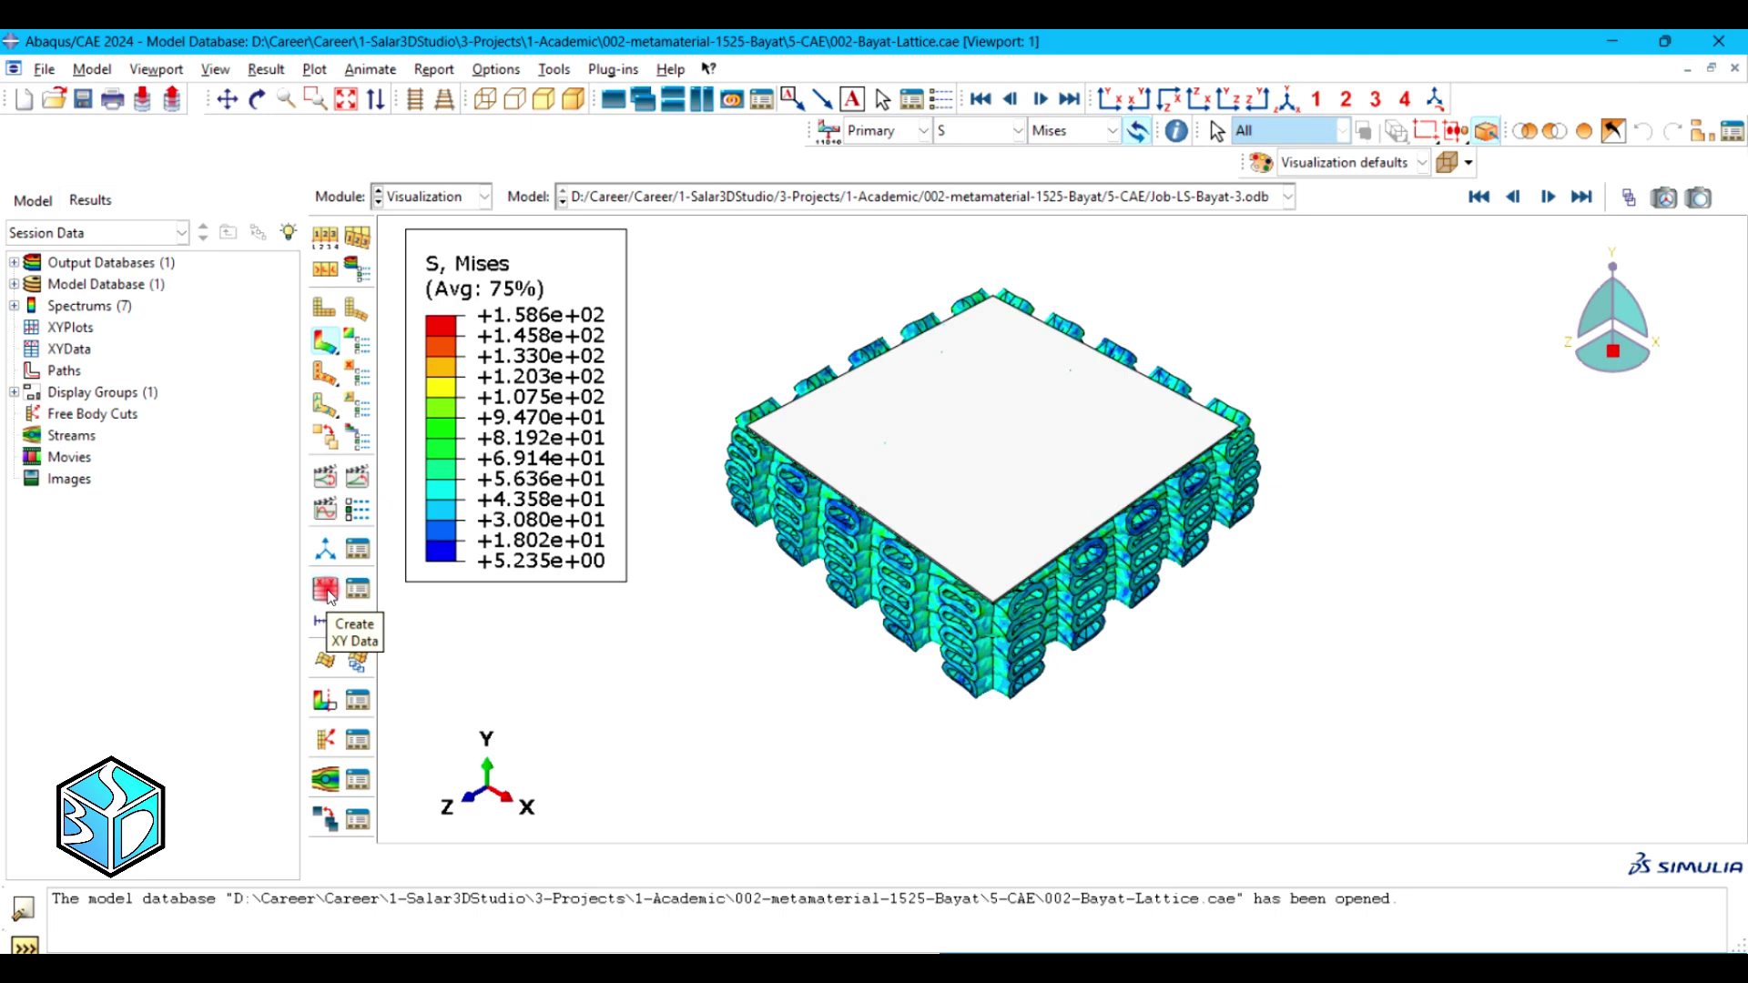
pyautogui.click(328, 592)
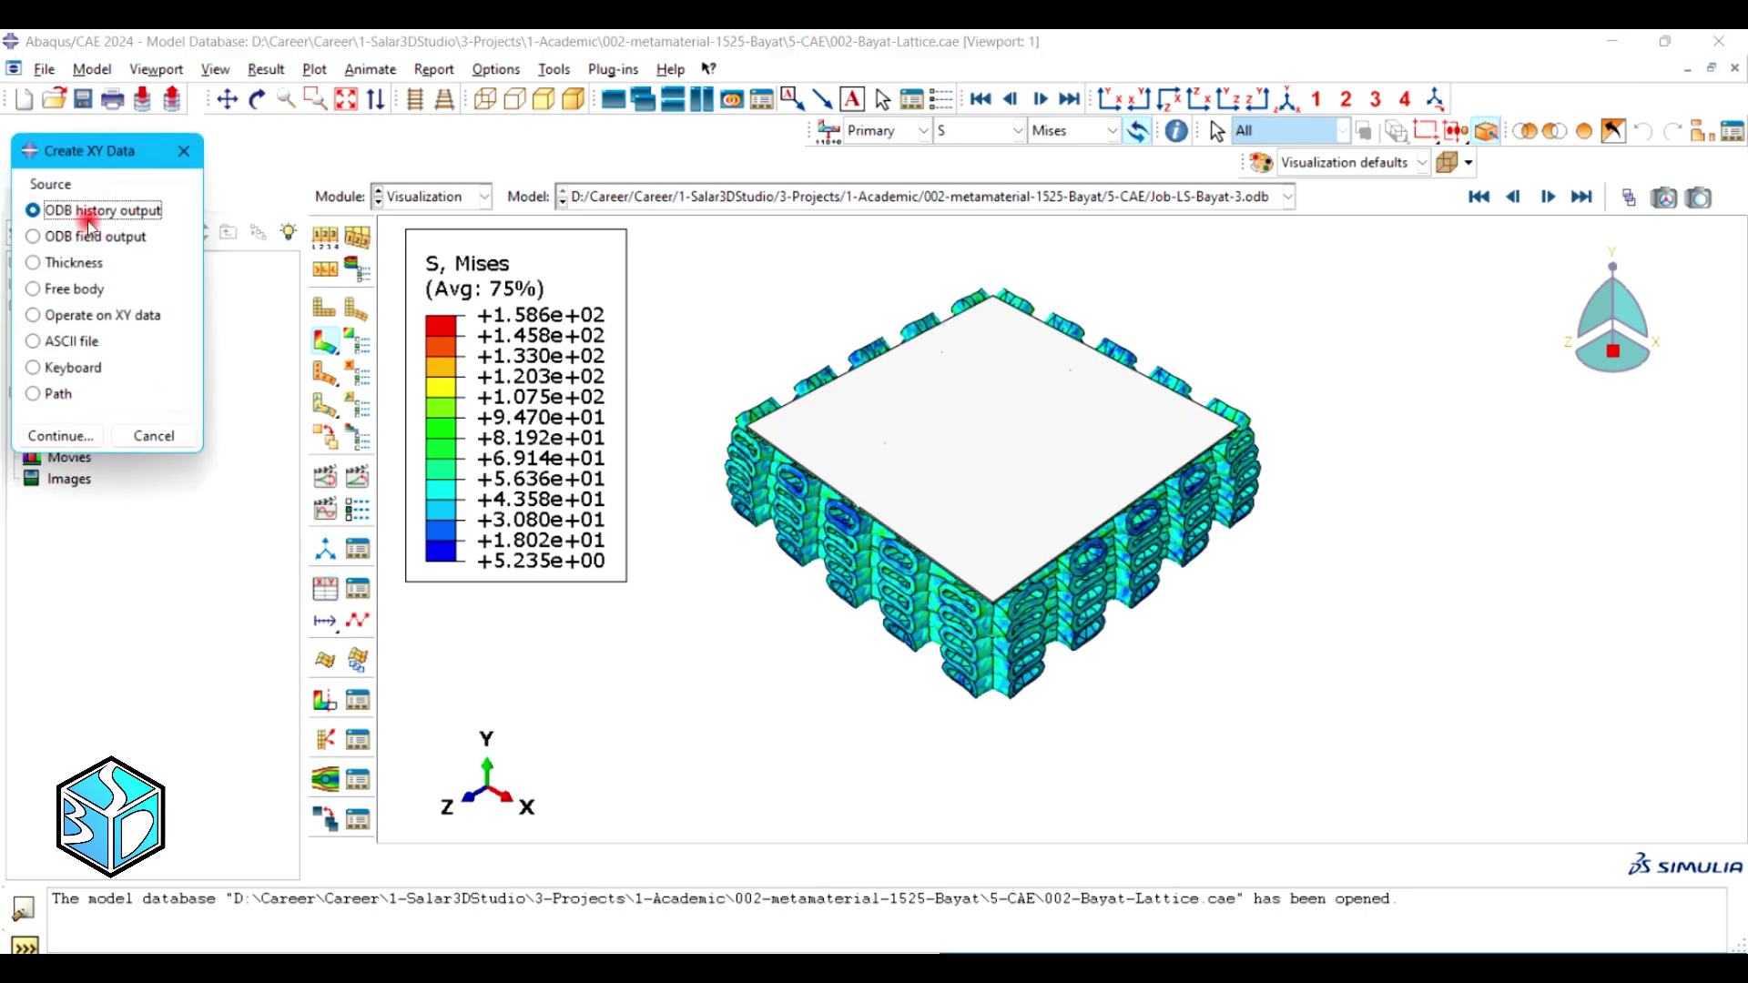
pyautogui.click(60, 436)
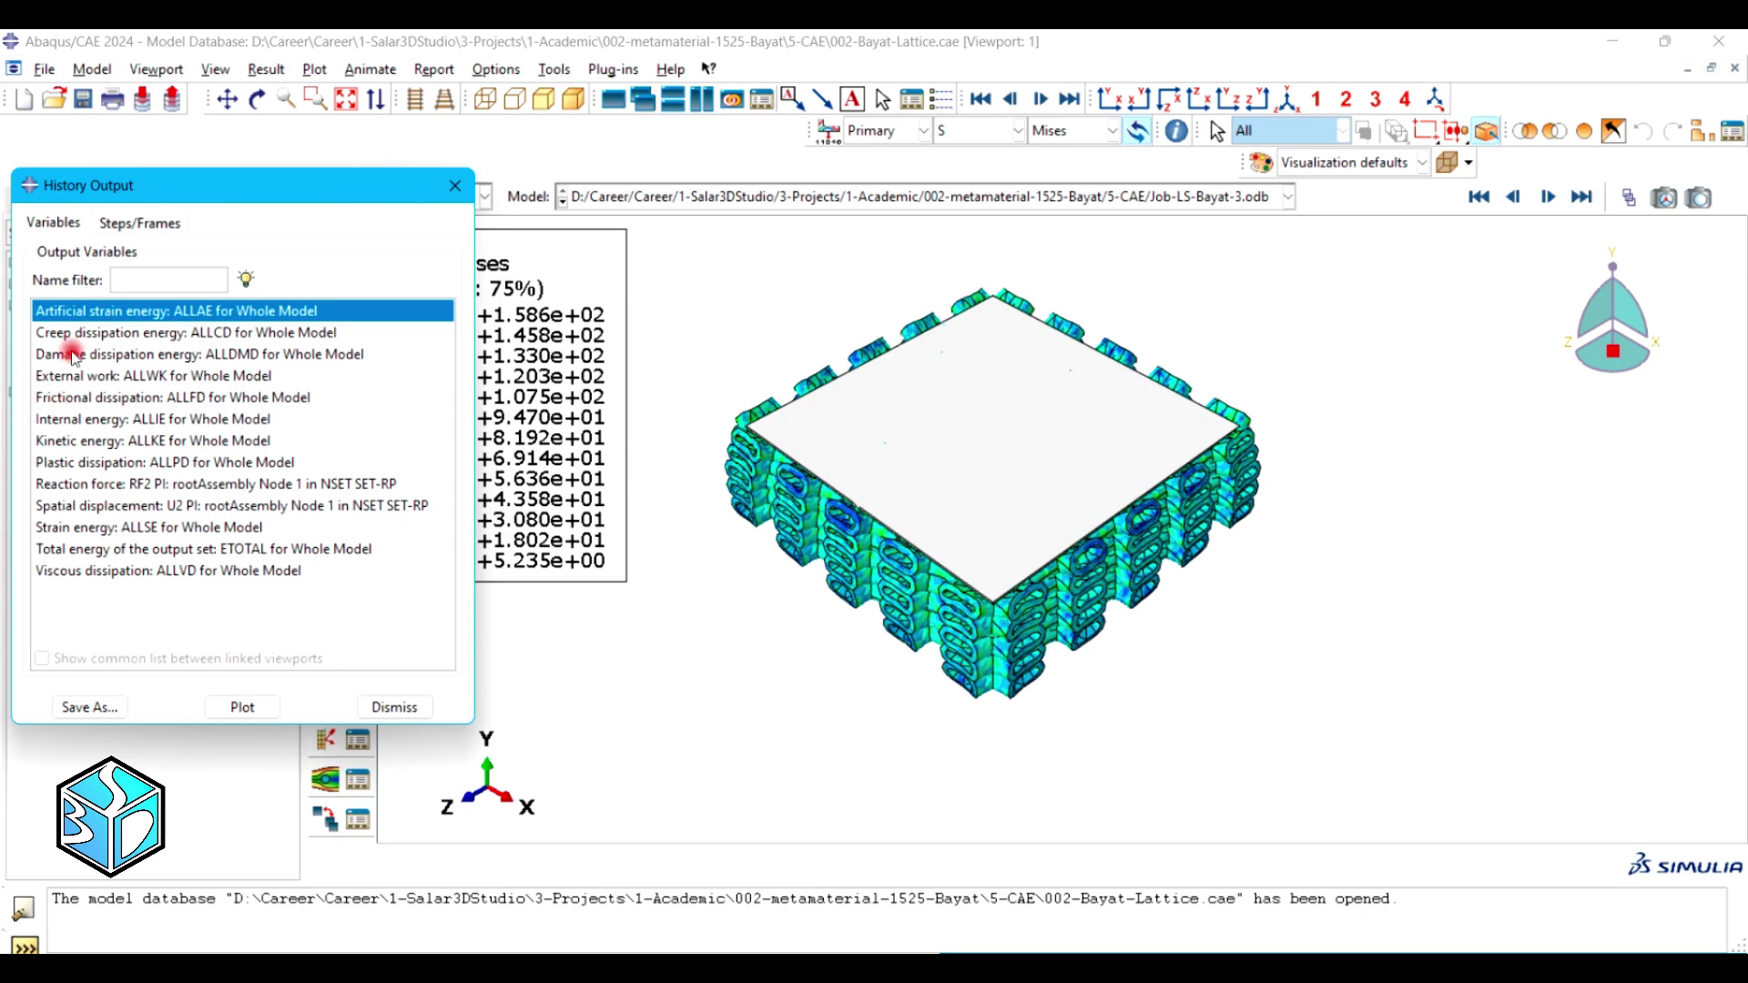
# Plot the RF2 reaction force history of Set-RP, followed by its U2 spatial displacement history.
pyautogui.click(100, 485)
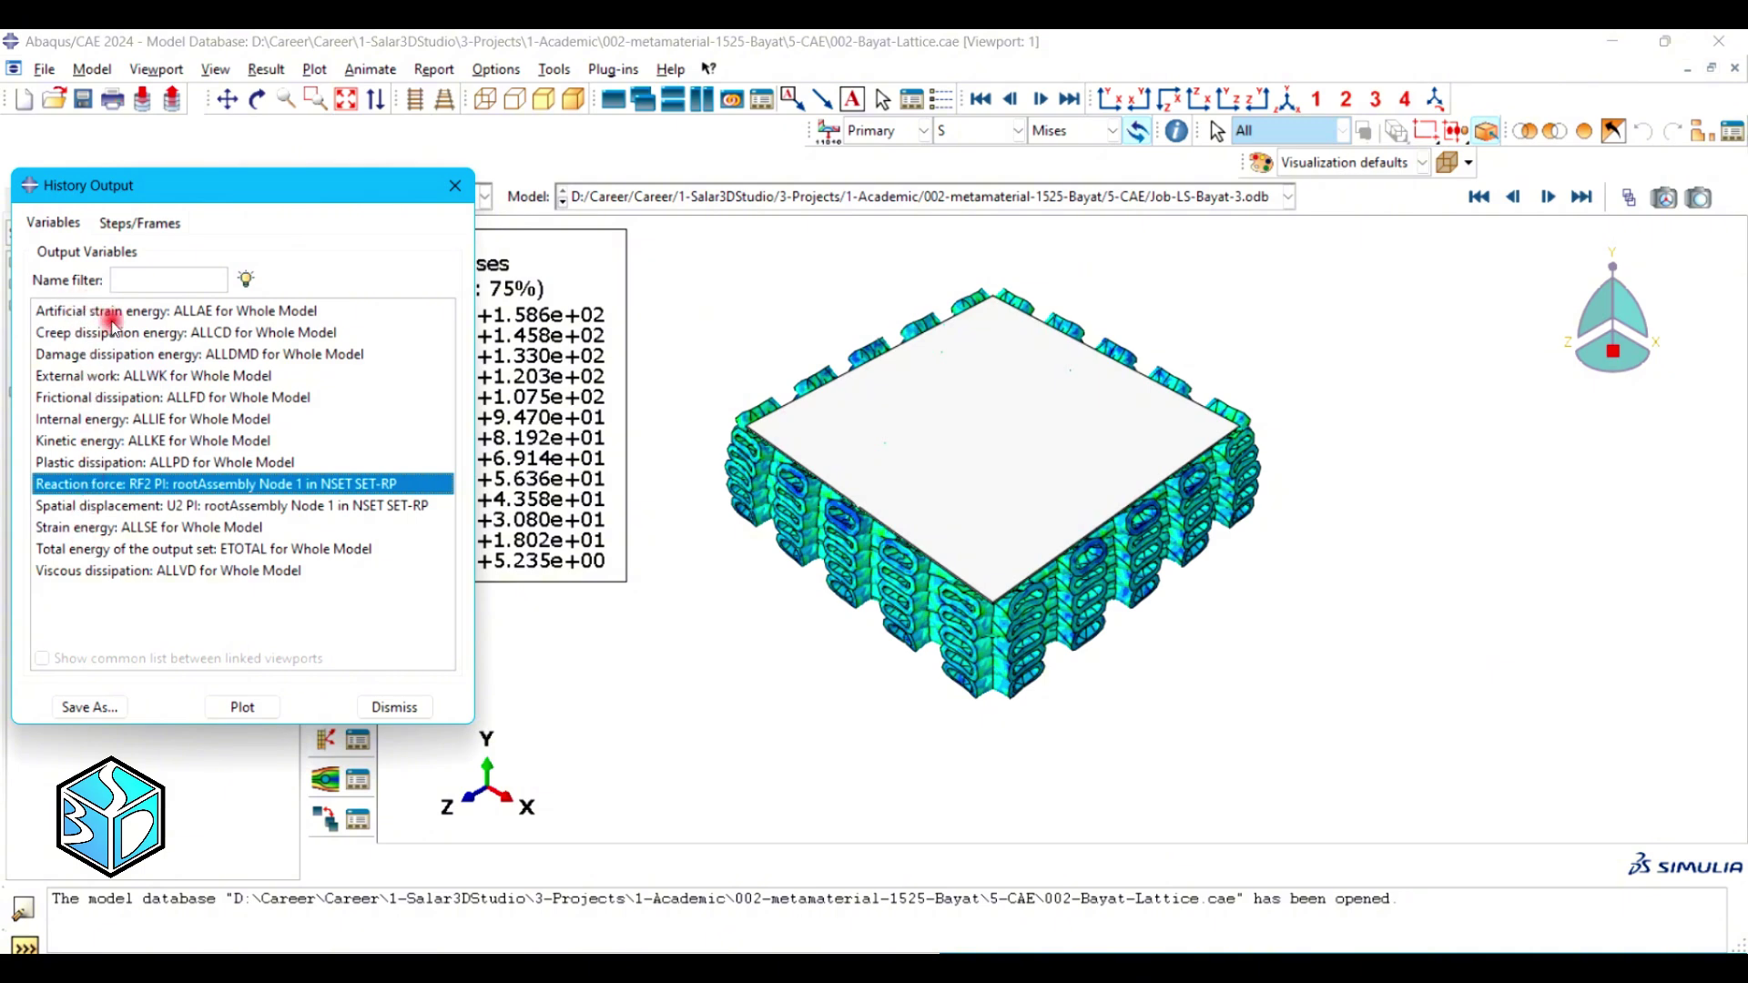
pyautogui.keyDown('ctrl'); pyautogui.click(109, 507); pyautogui.keyUp('ctrl')
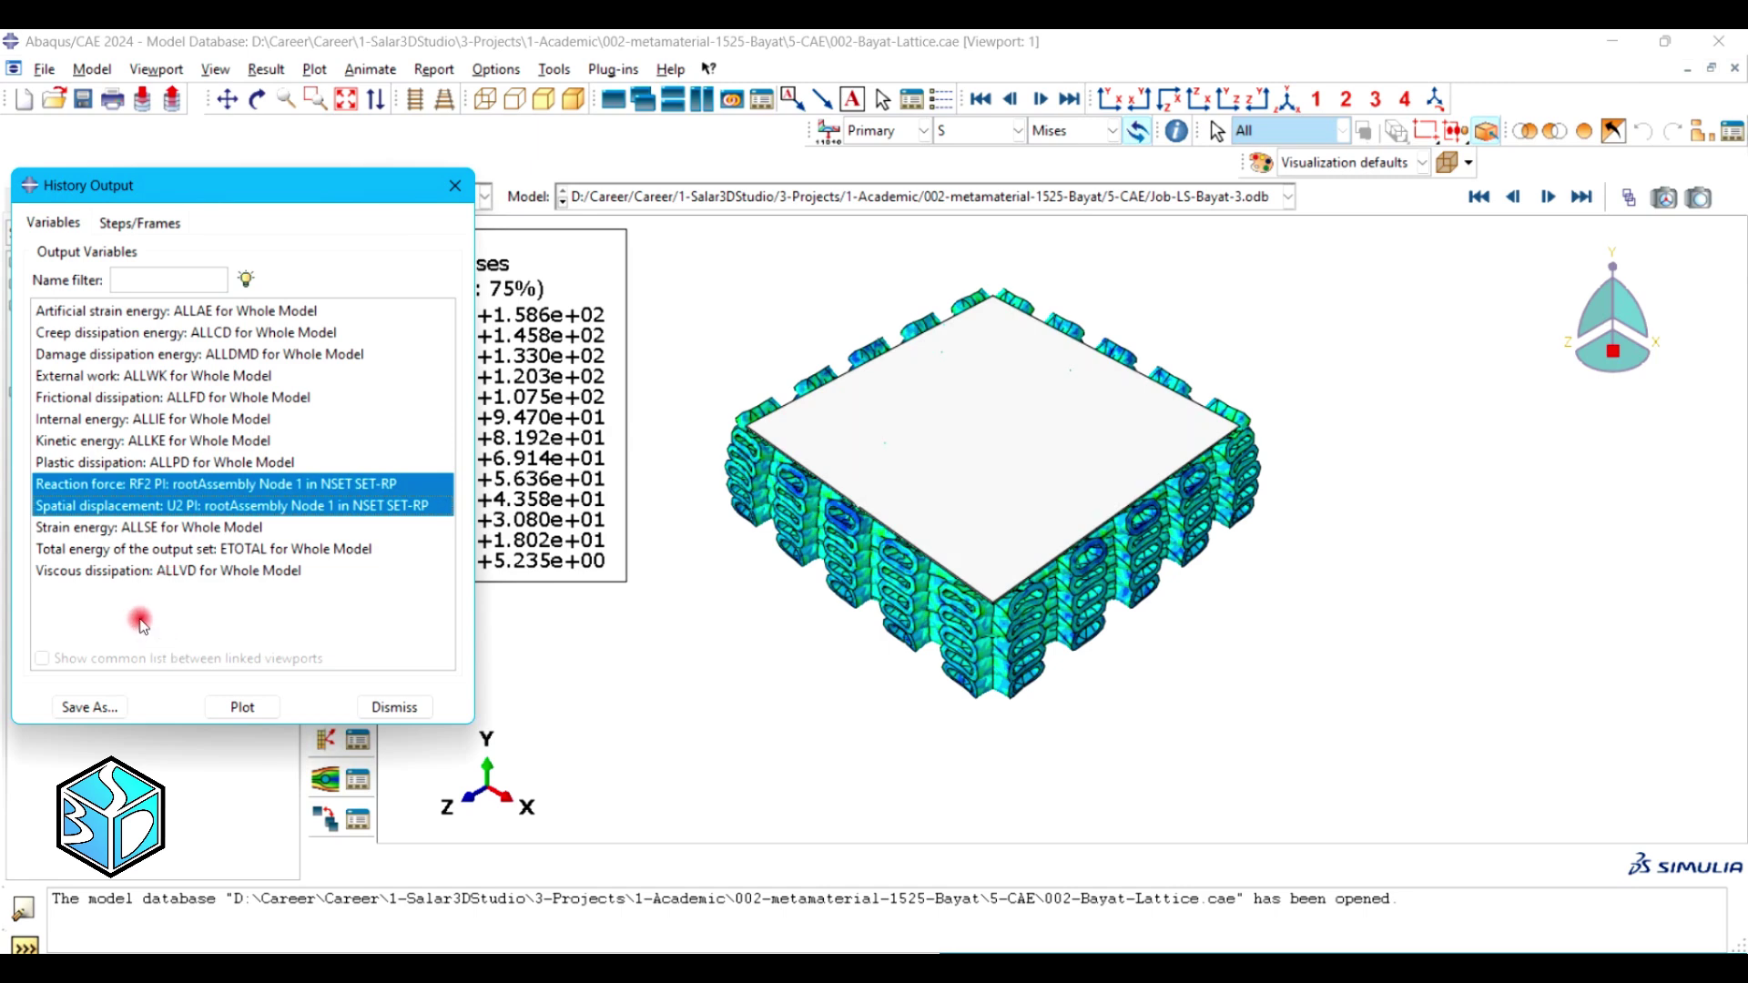
pyautogui.click(100, 485)
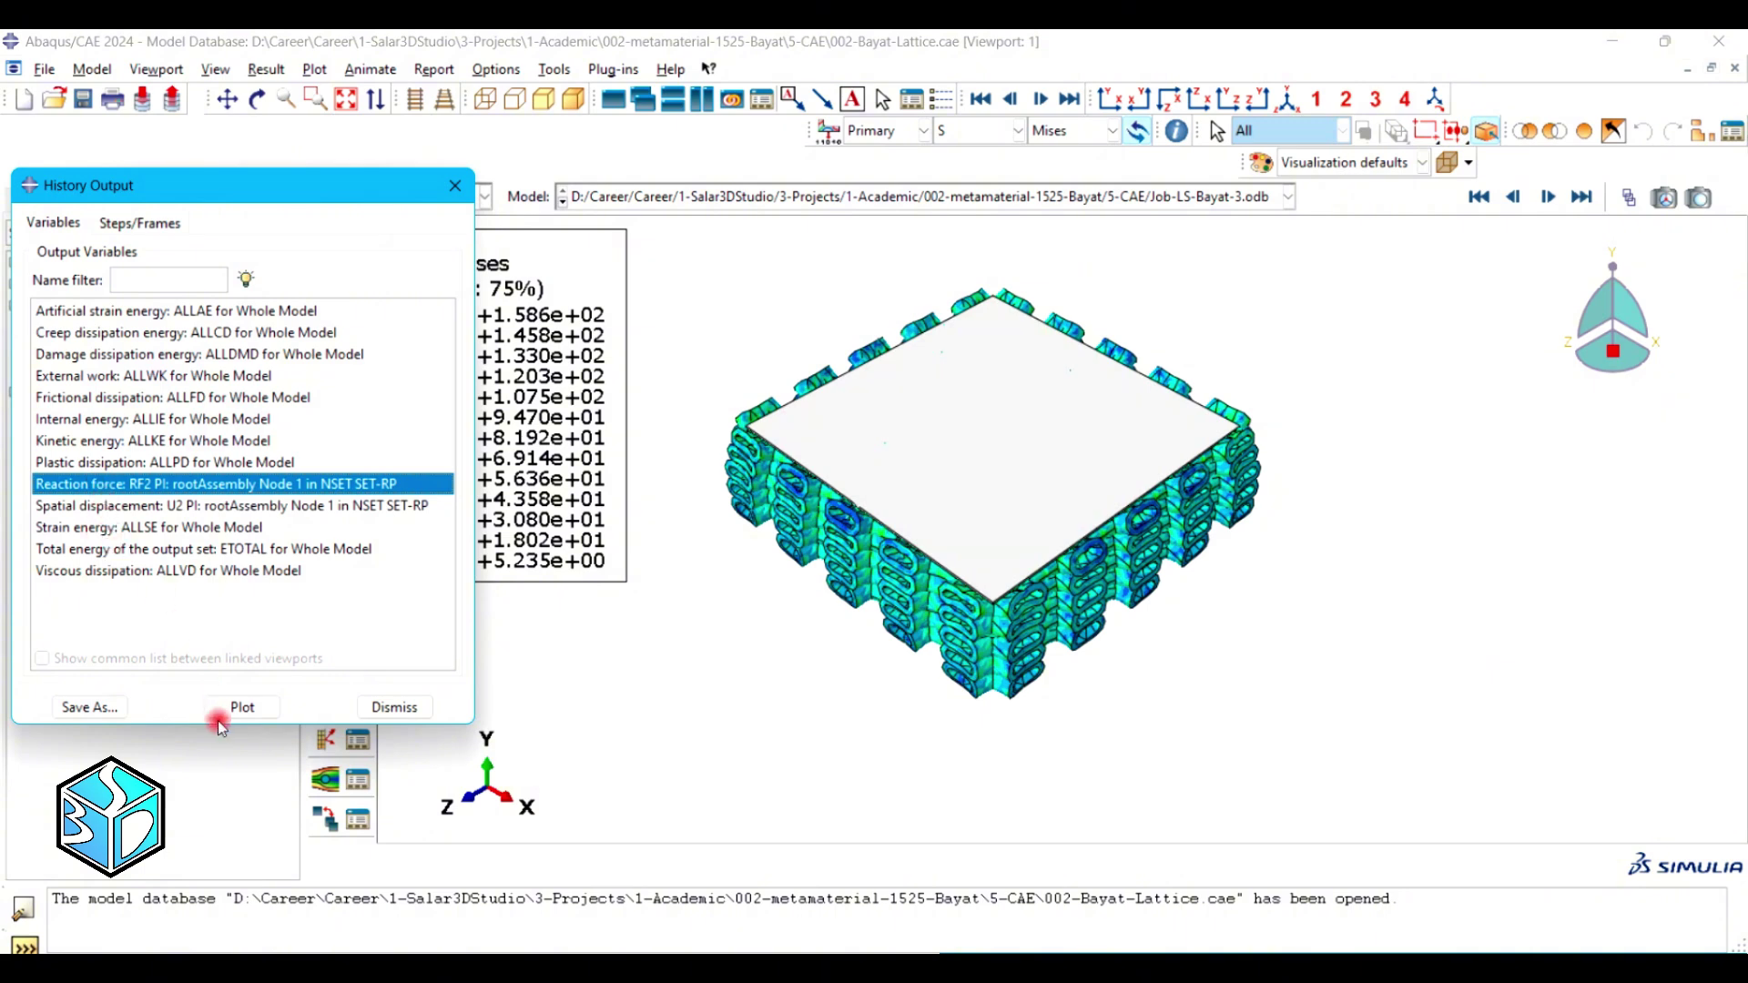
pyautogui.click(241, 707)
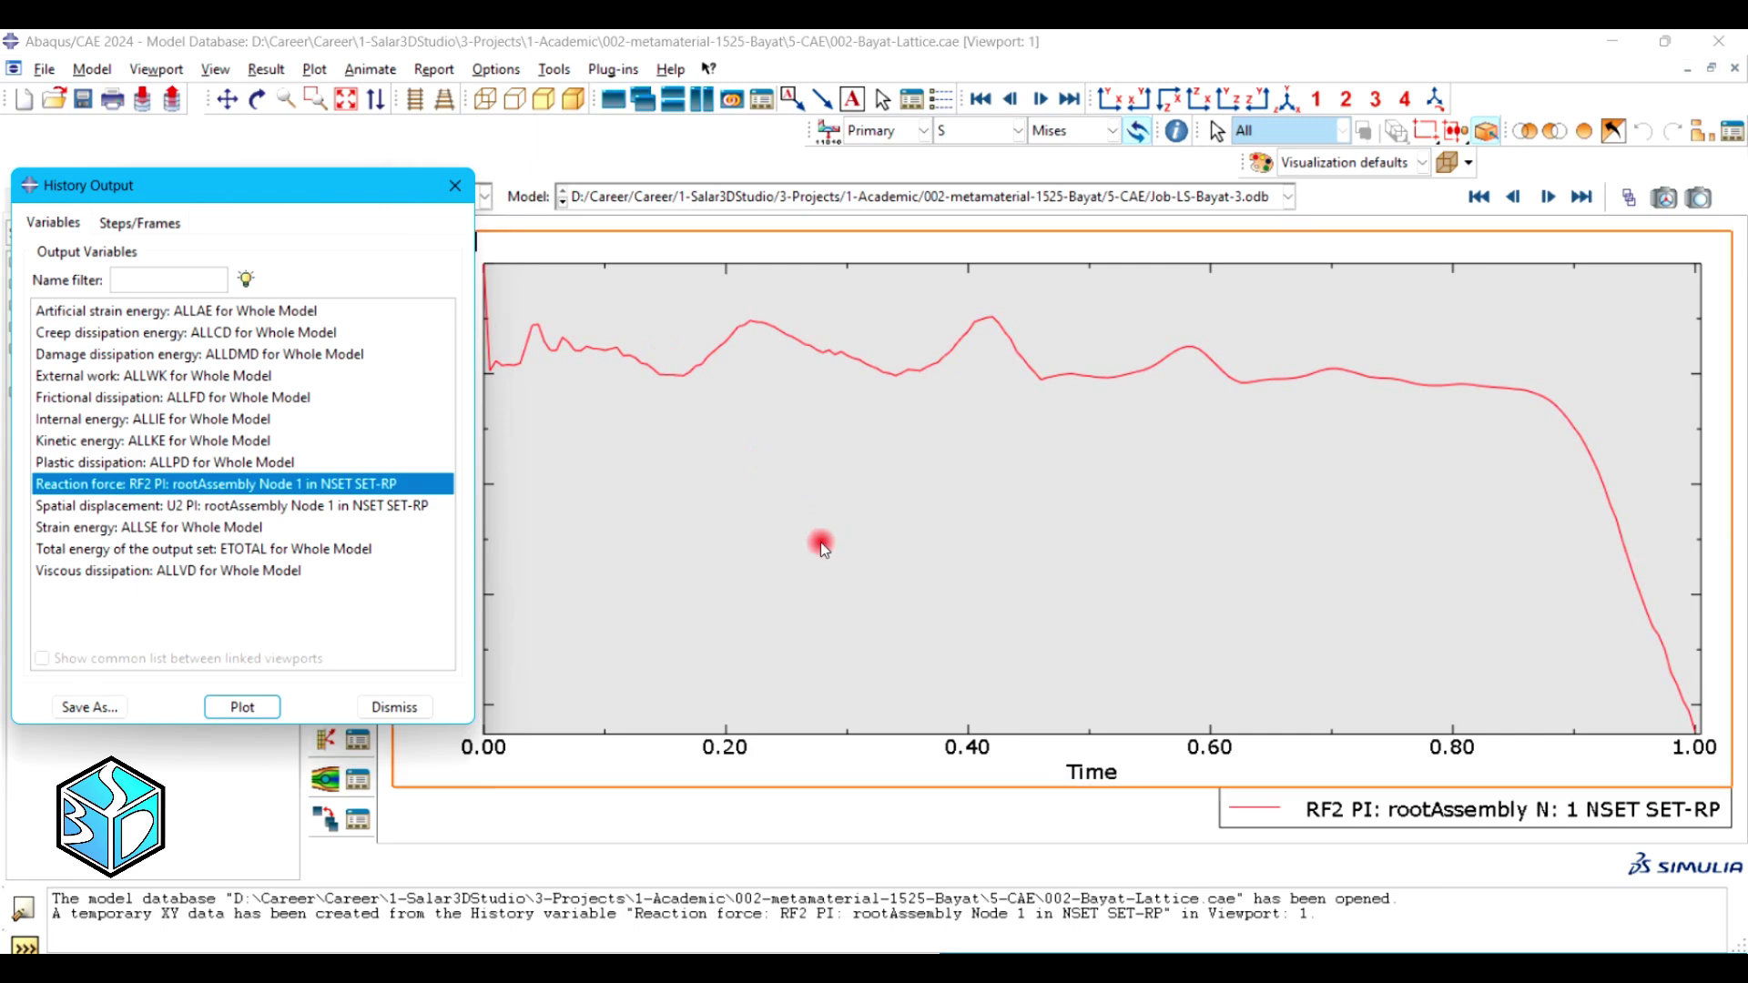
pyautogui.click(200, 506)
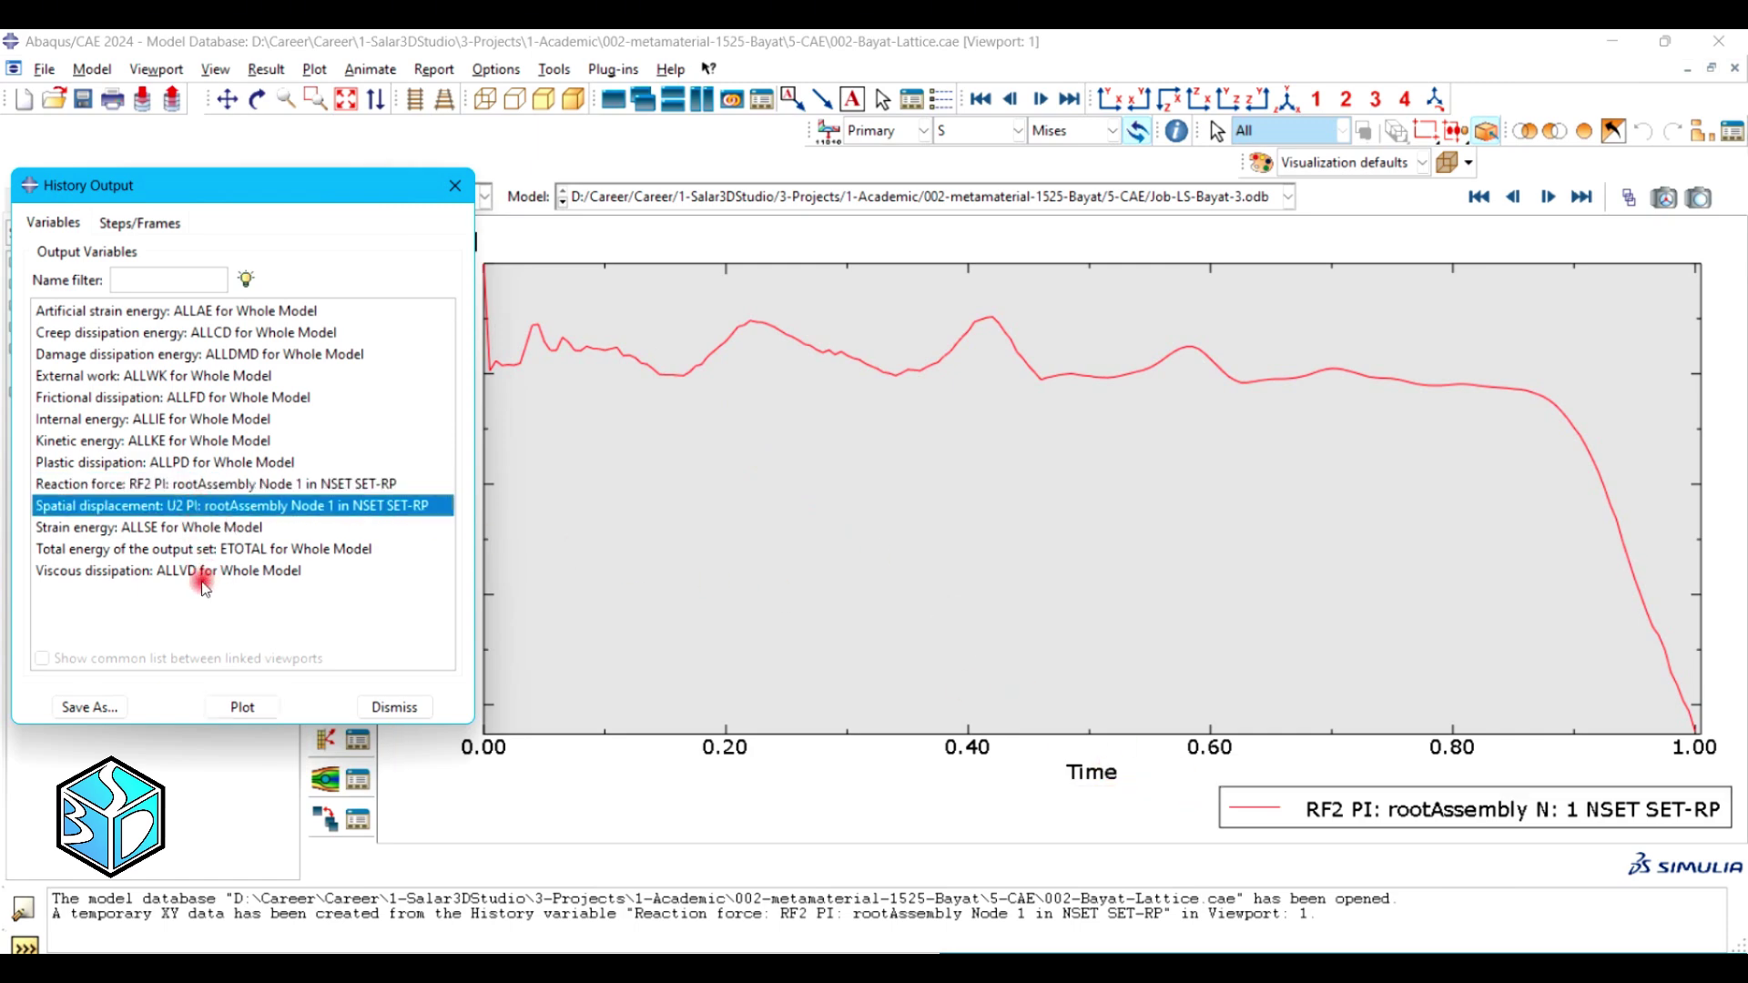
pyautogui.click(242, 707)
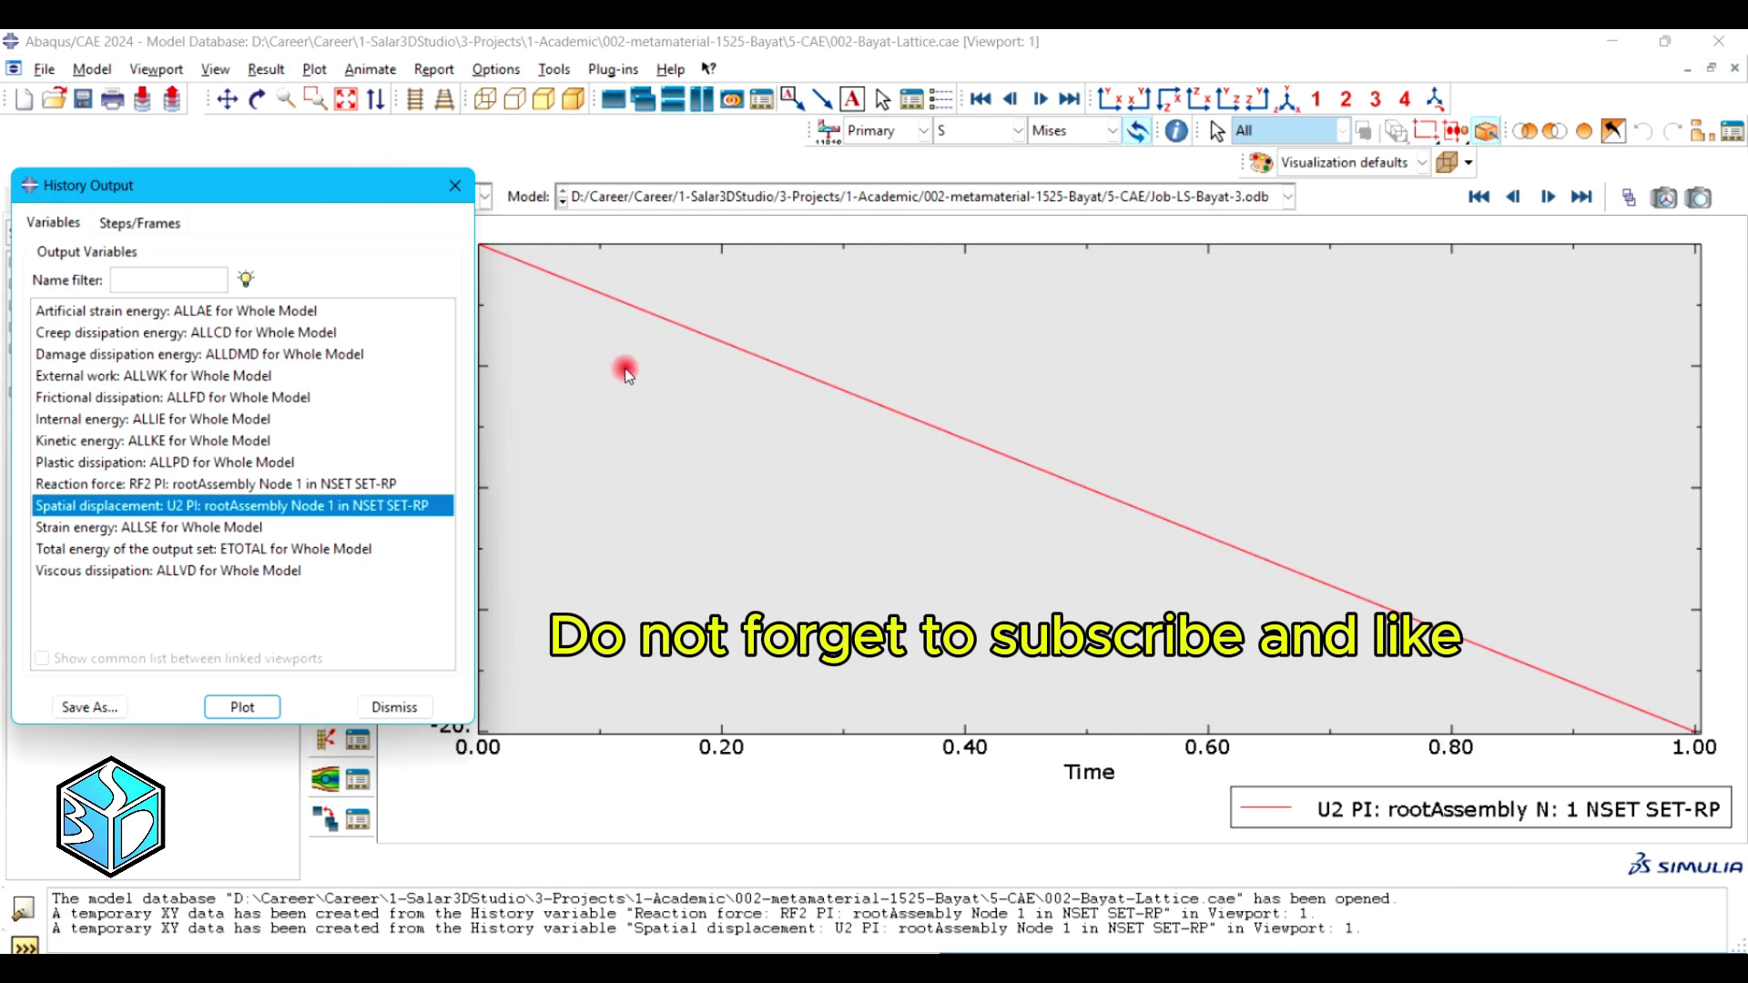
pyautogui.click(394, 707)
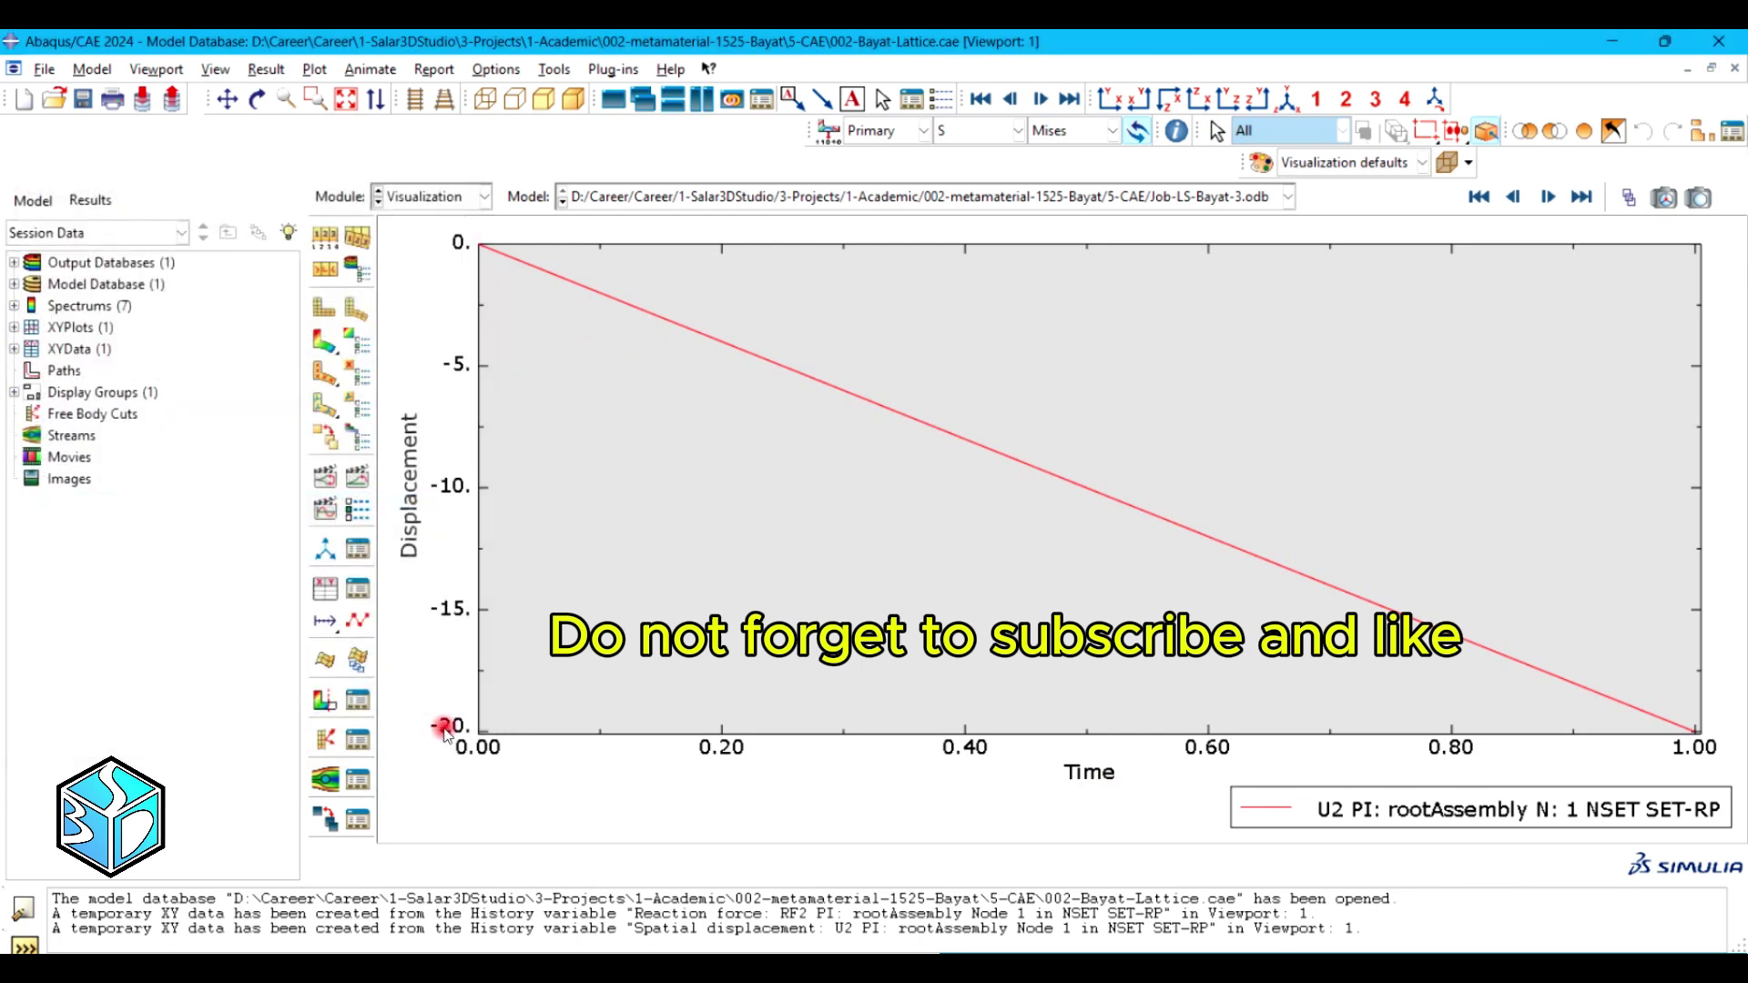
pyautogui.click(324, 596)
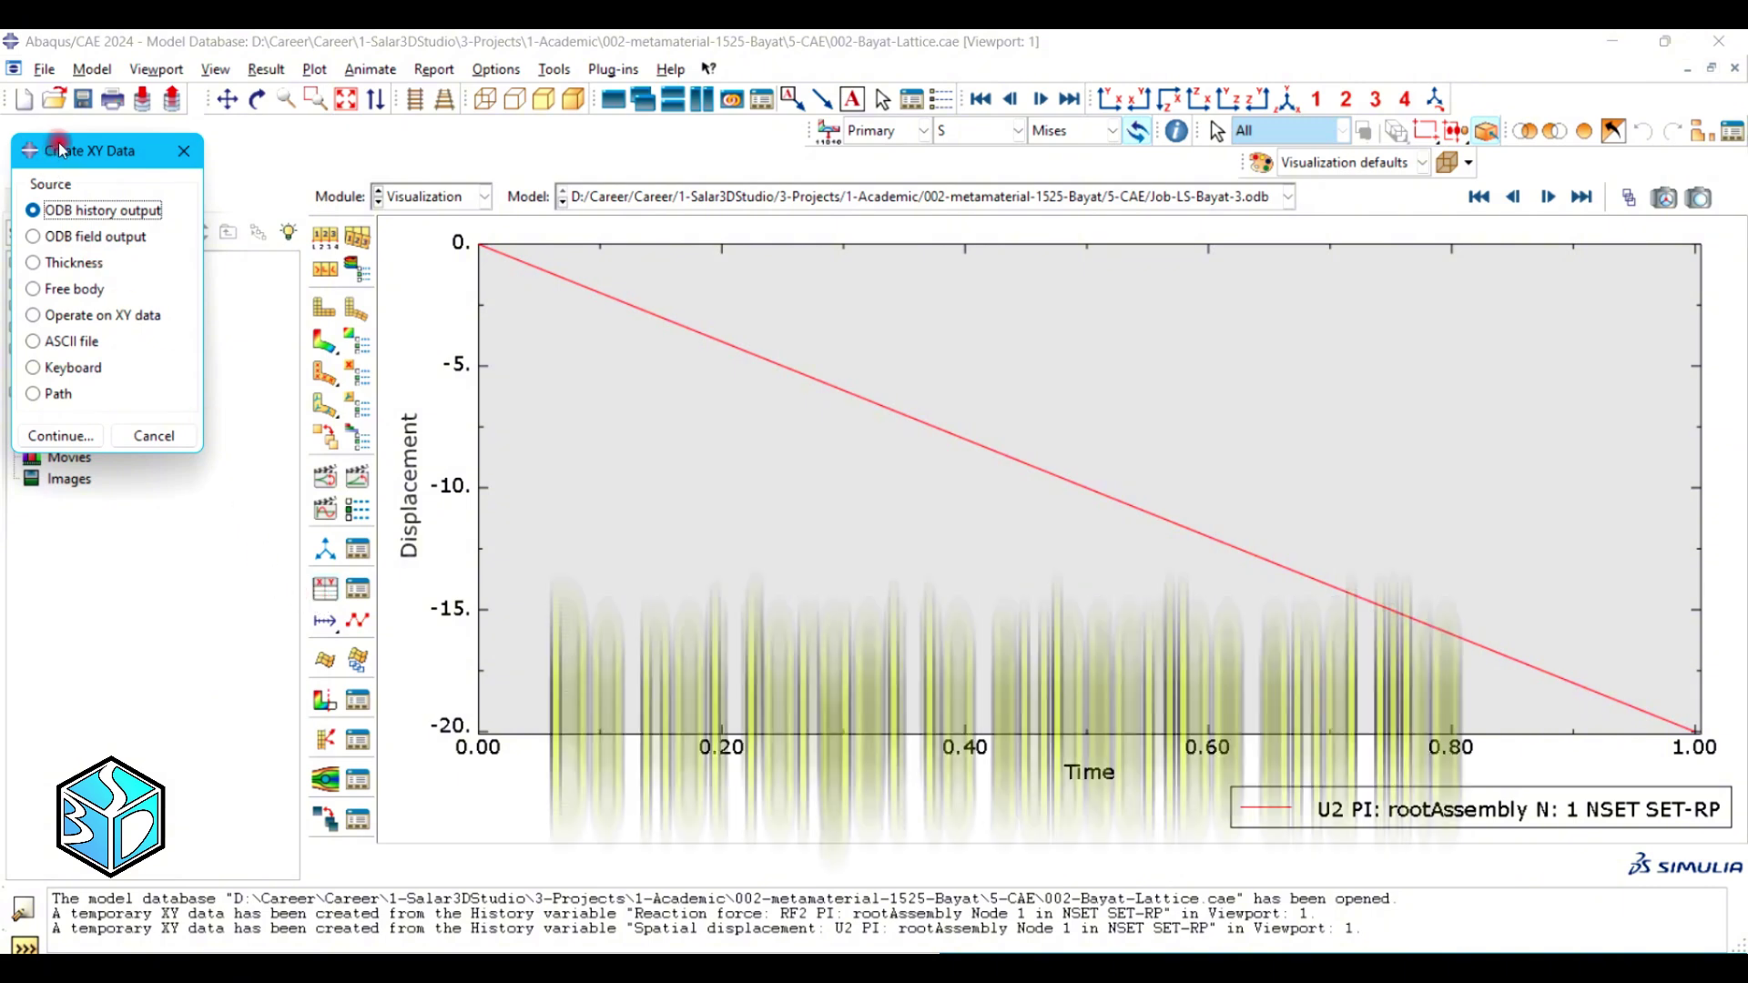
pyautogui.click(115, 316)
pyautogui.click(84, 439)
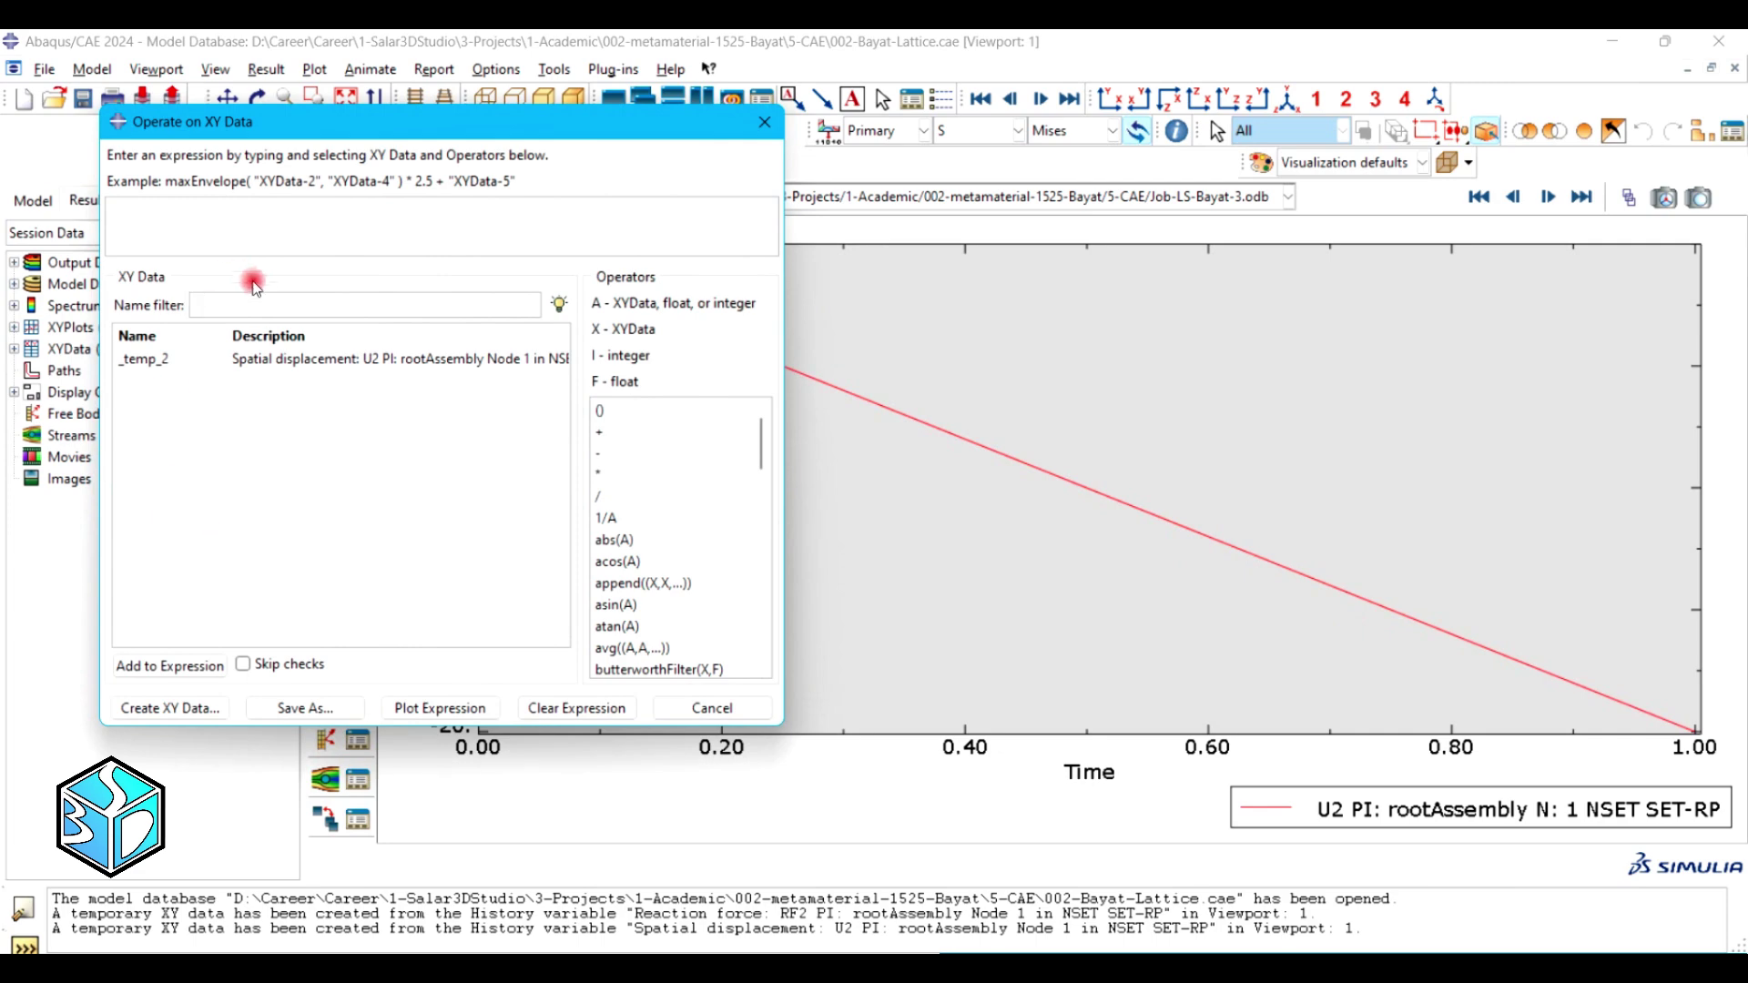
pyautogui.click(765, 122)
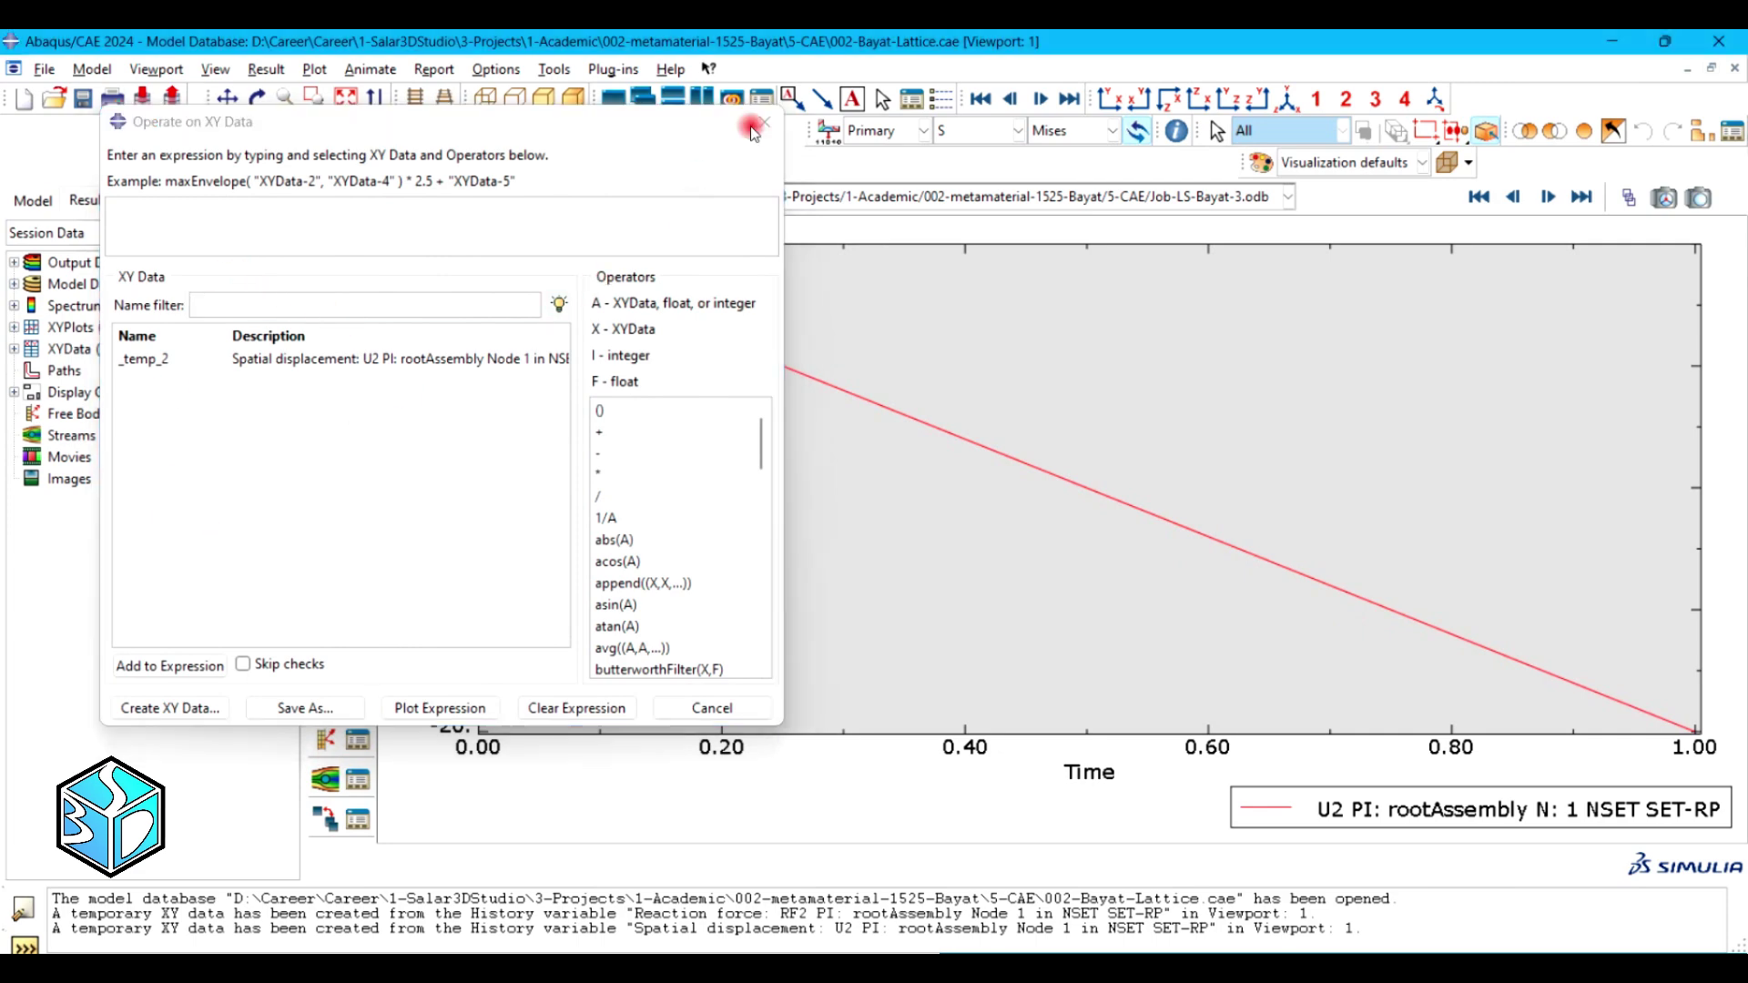
# Create XY data from ODB history output and save the RF2 reaction force of Set-RP as is under the suggested name.
pyautogui.click(325, 588)
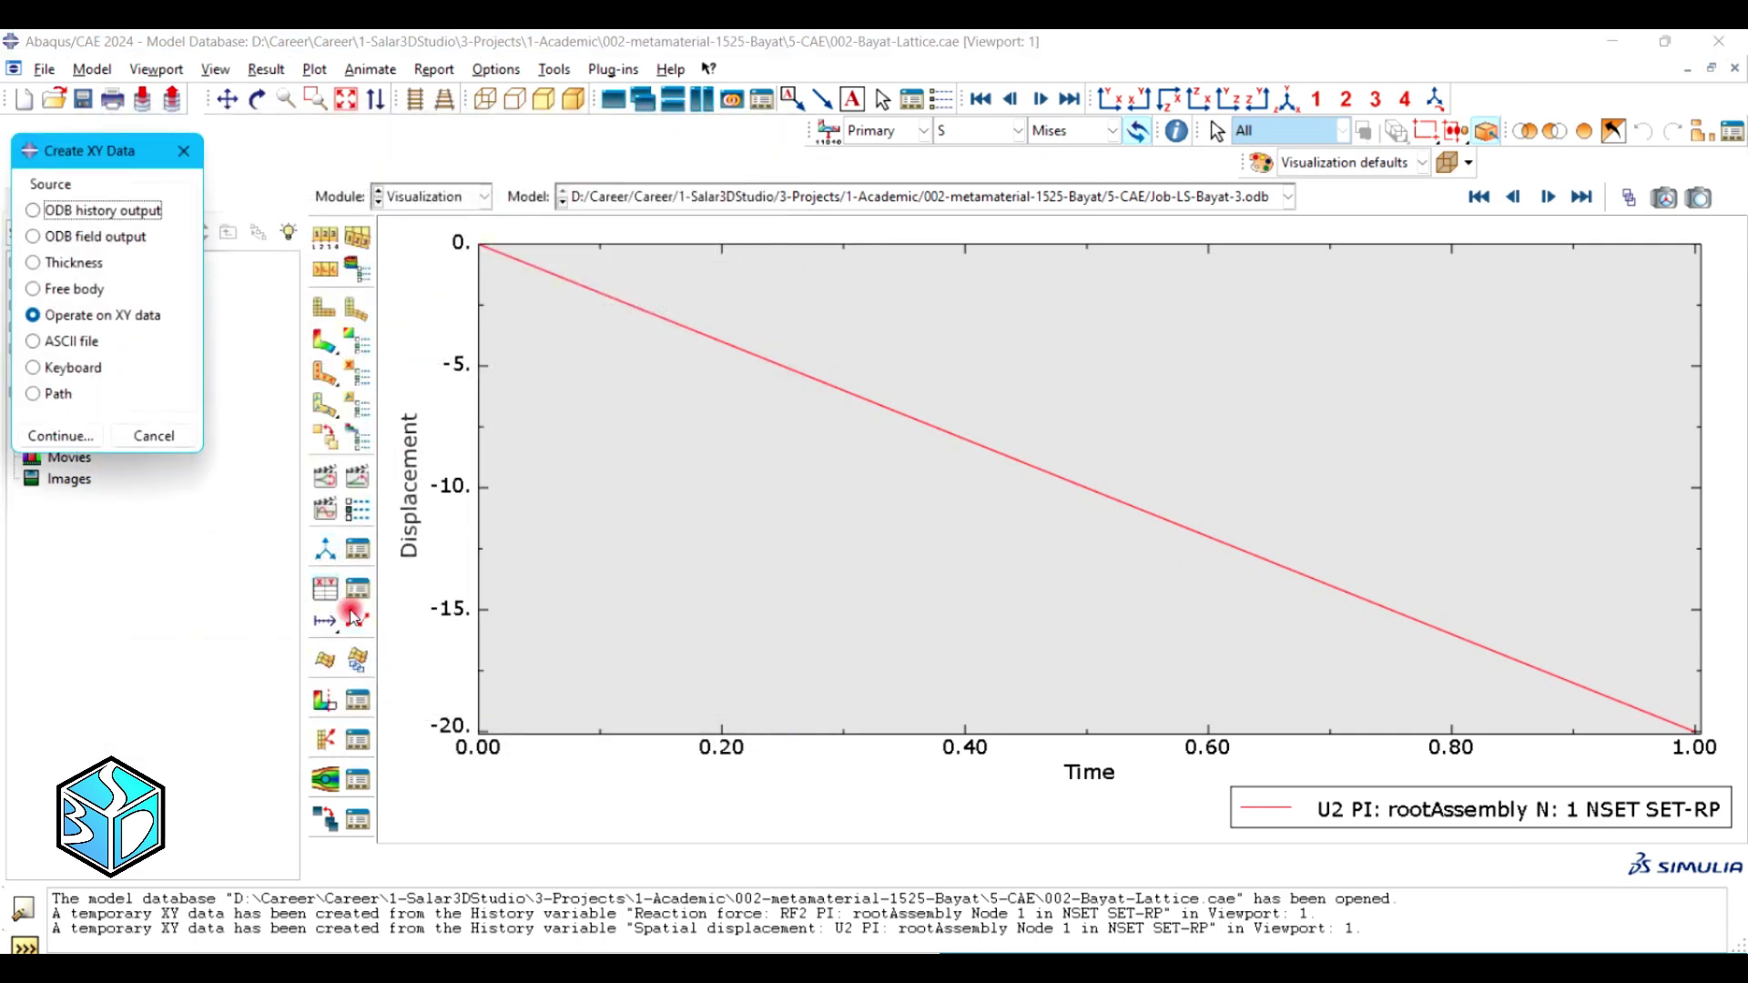
pyautogui.click(72, 210)
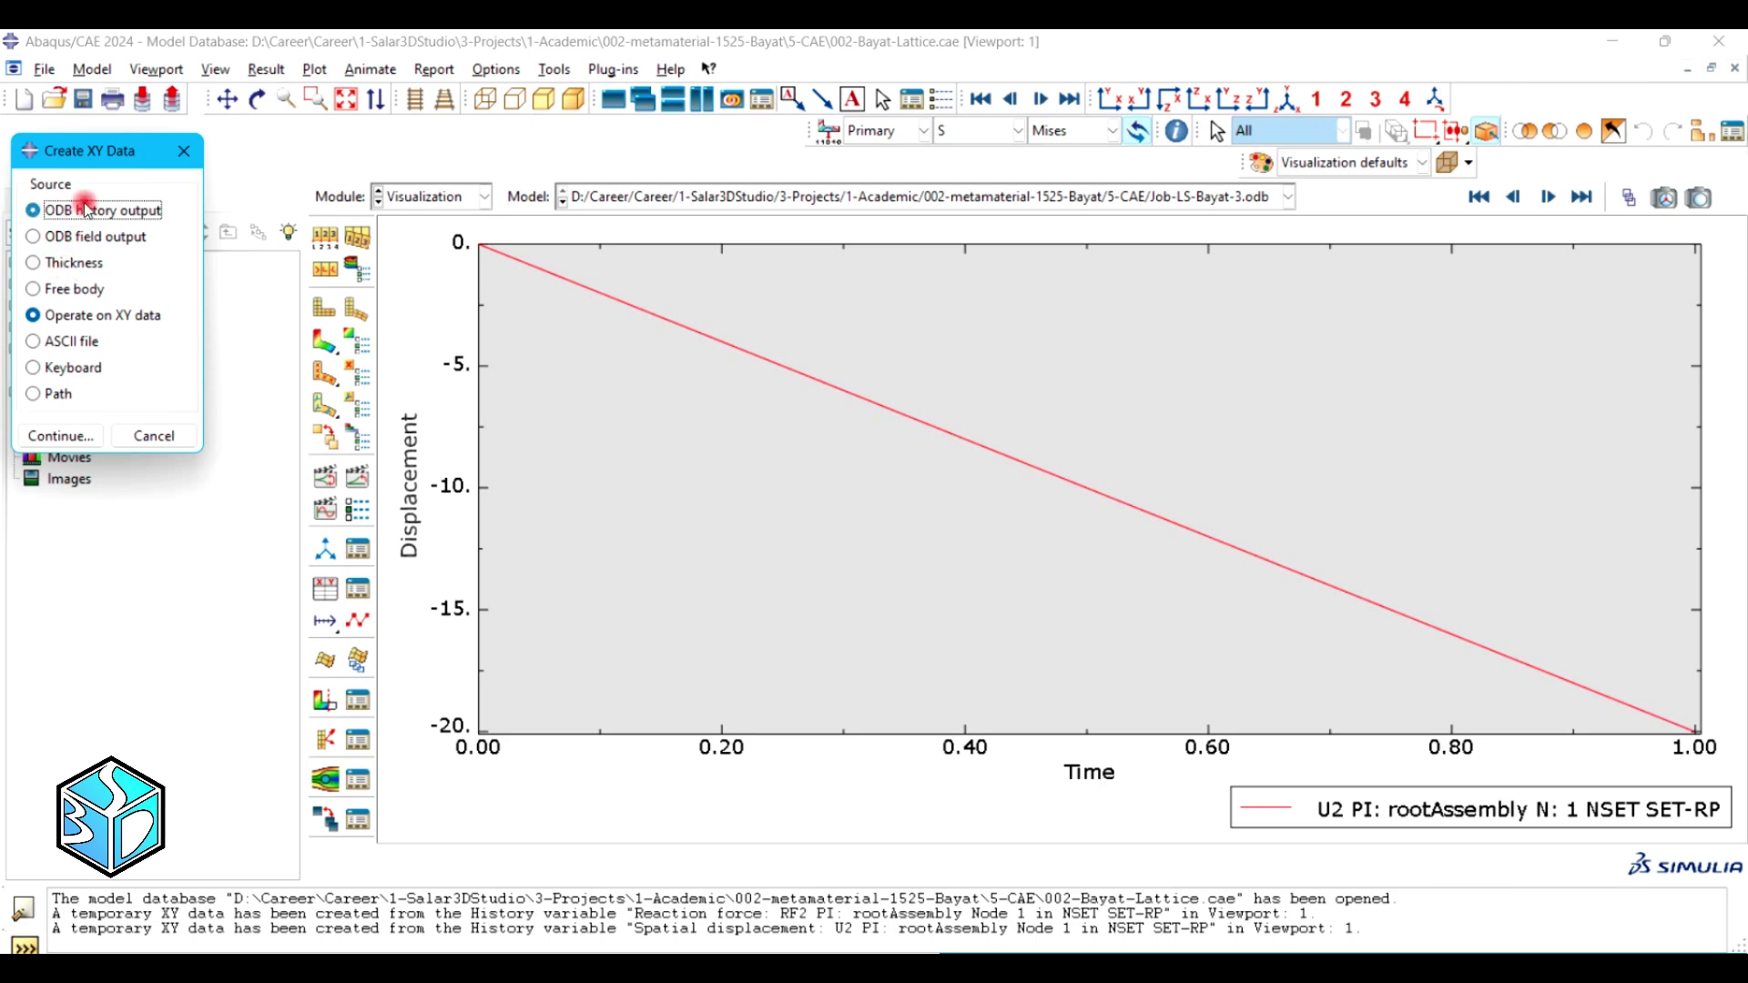
pyautogui.click(64, 437)
pyautogui.click(118, 485)
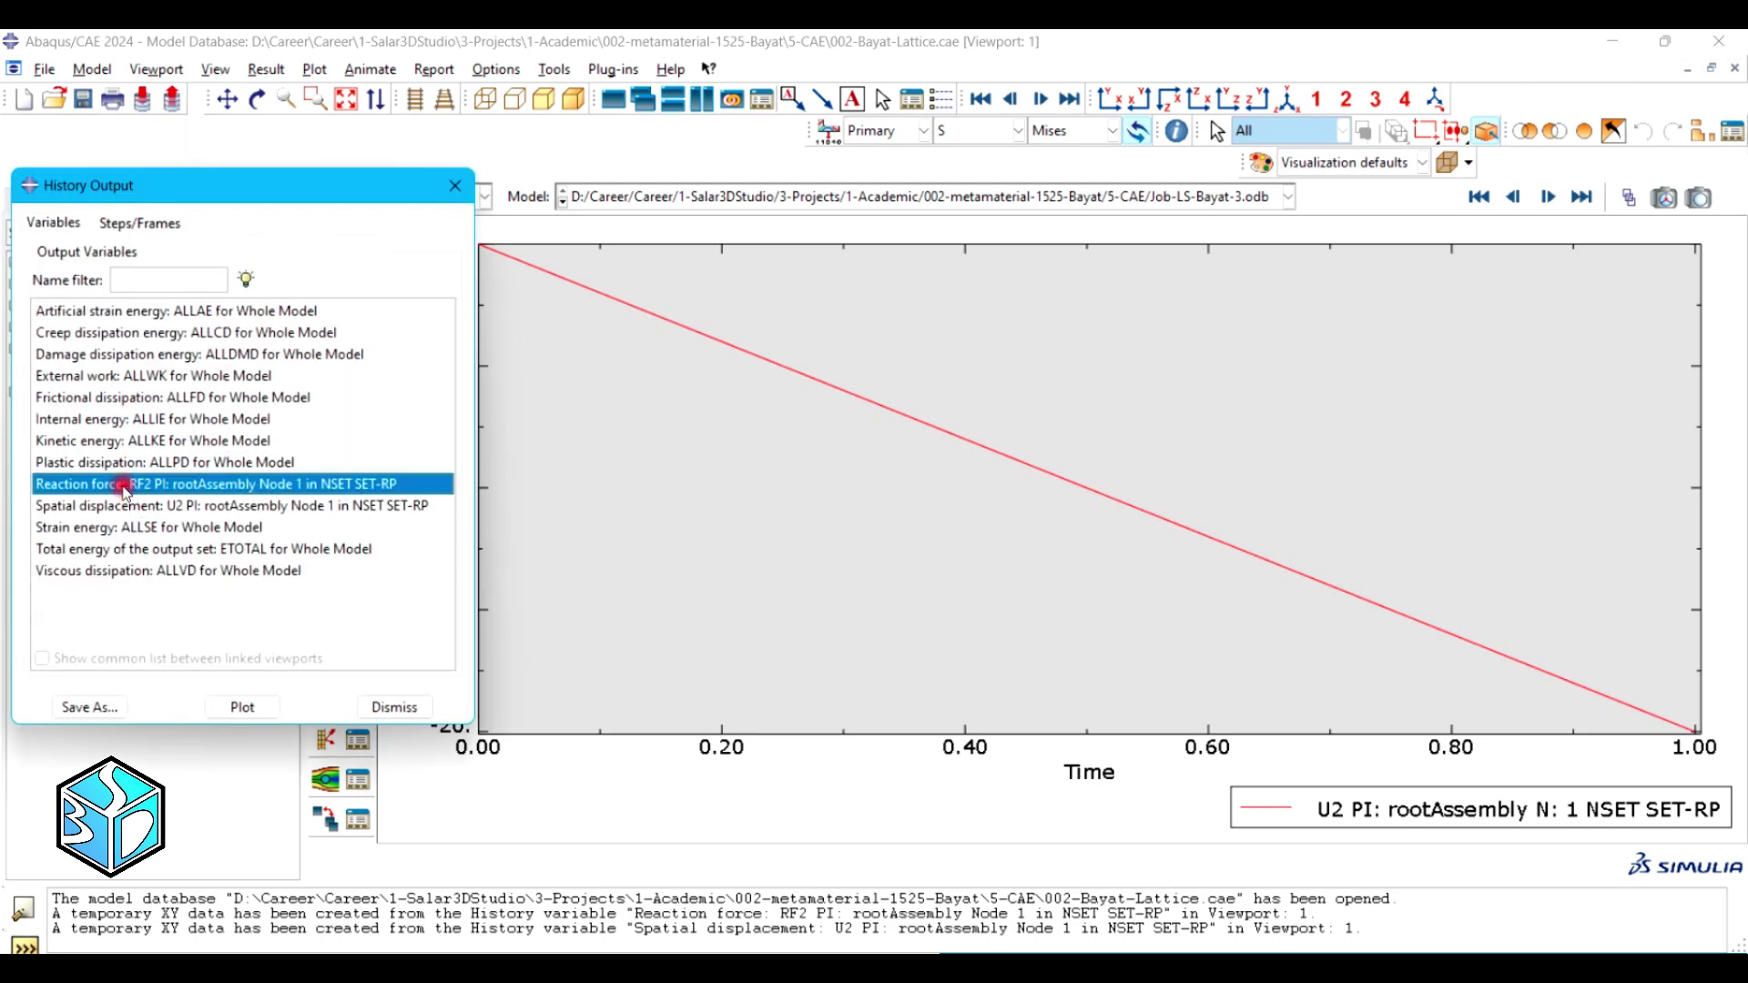
pyautogui.click(239, 708)
pyautogui.click(89, 708)
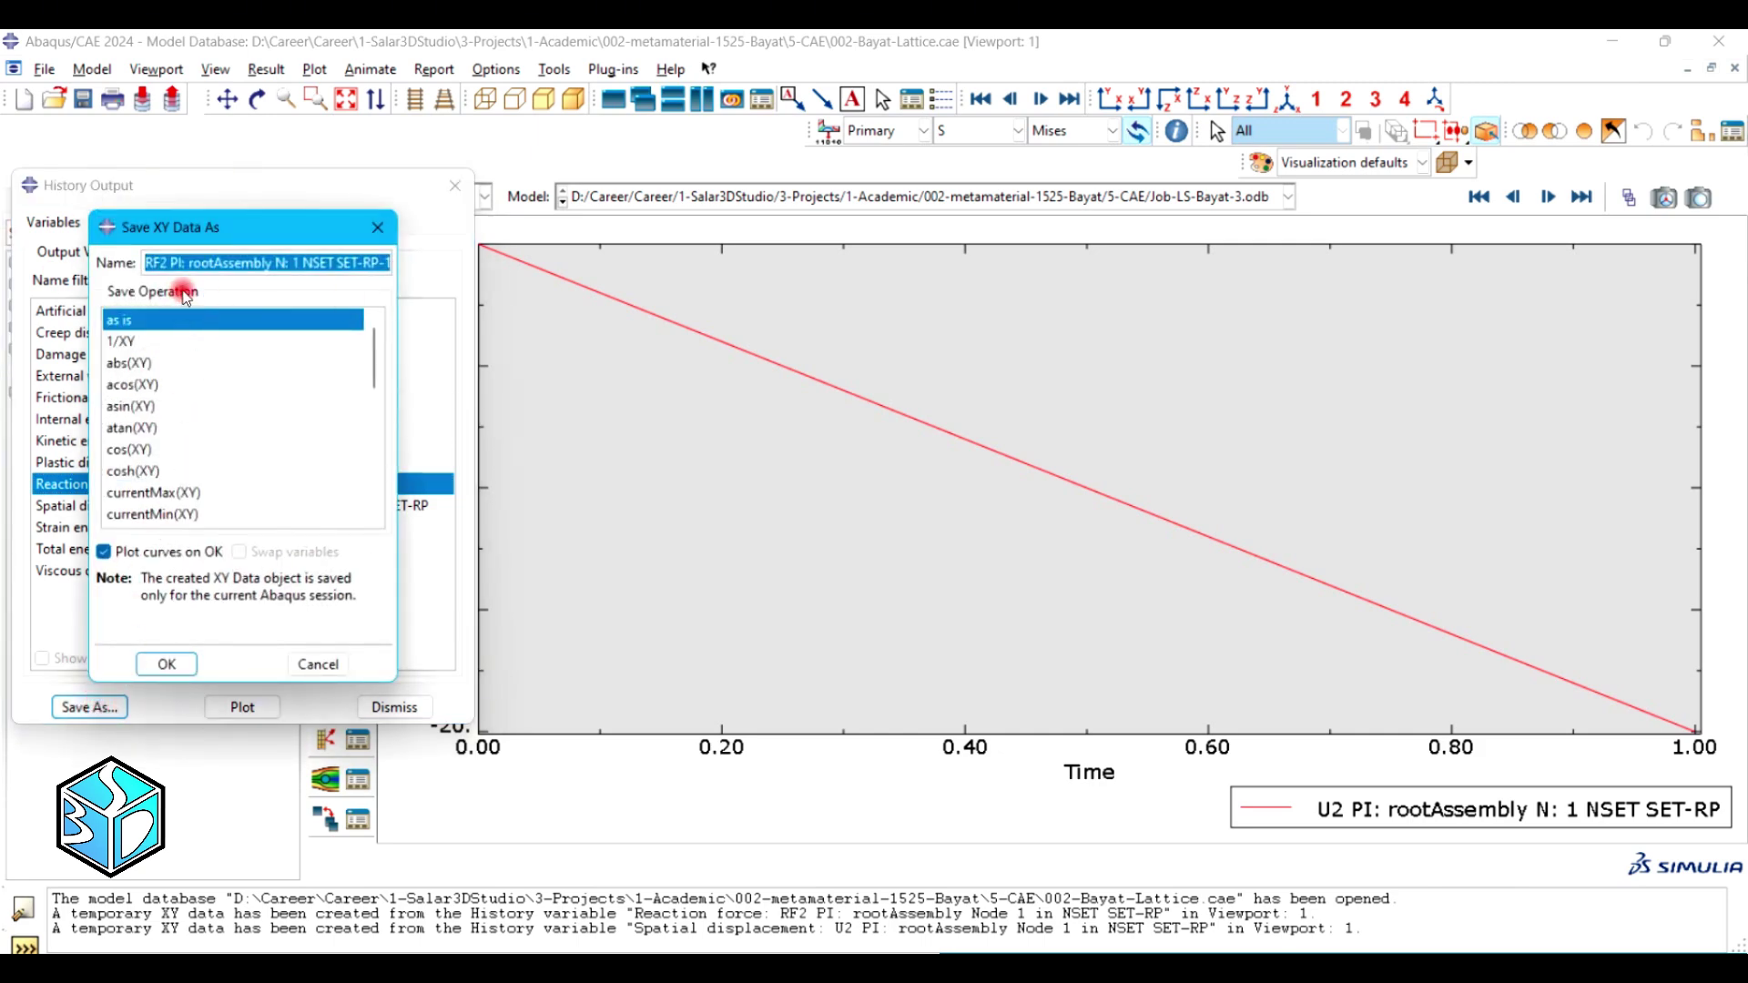
pyautogui.click(183, 656)
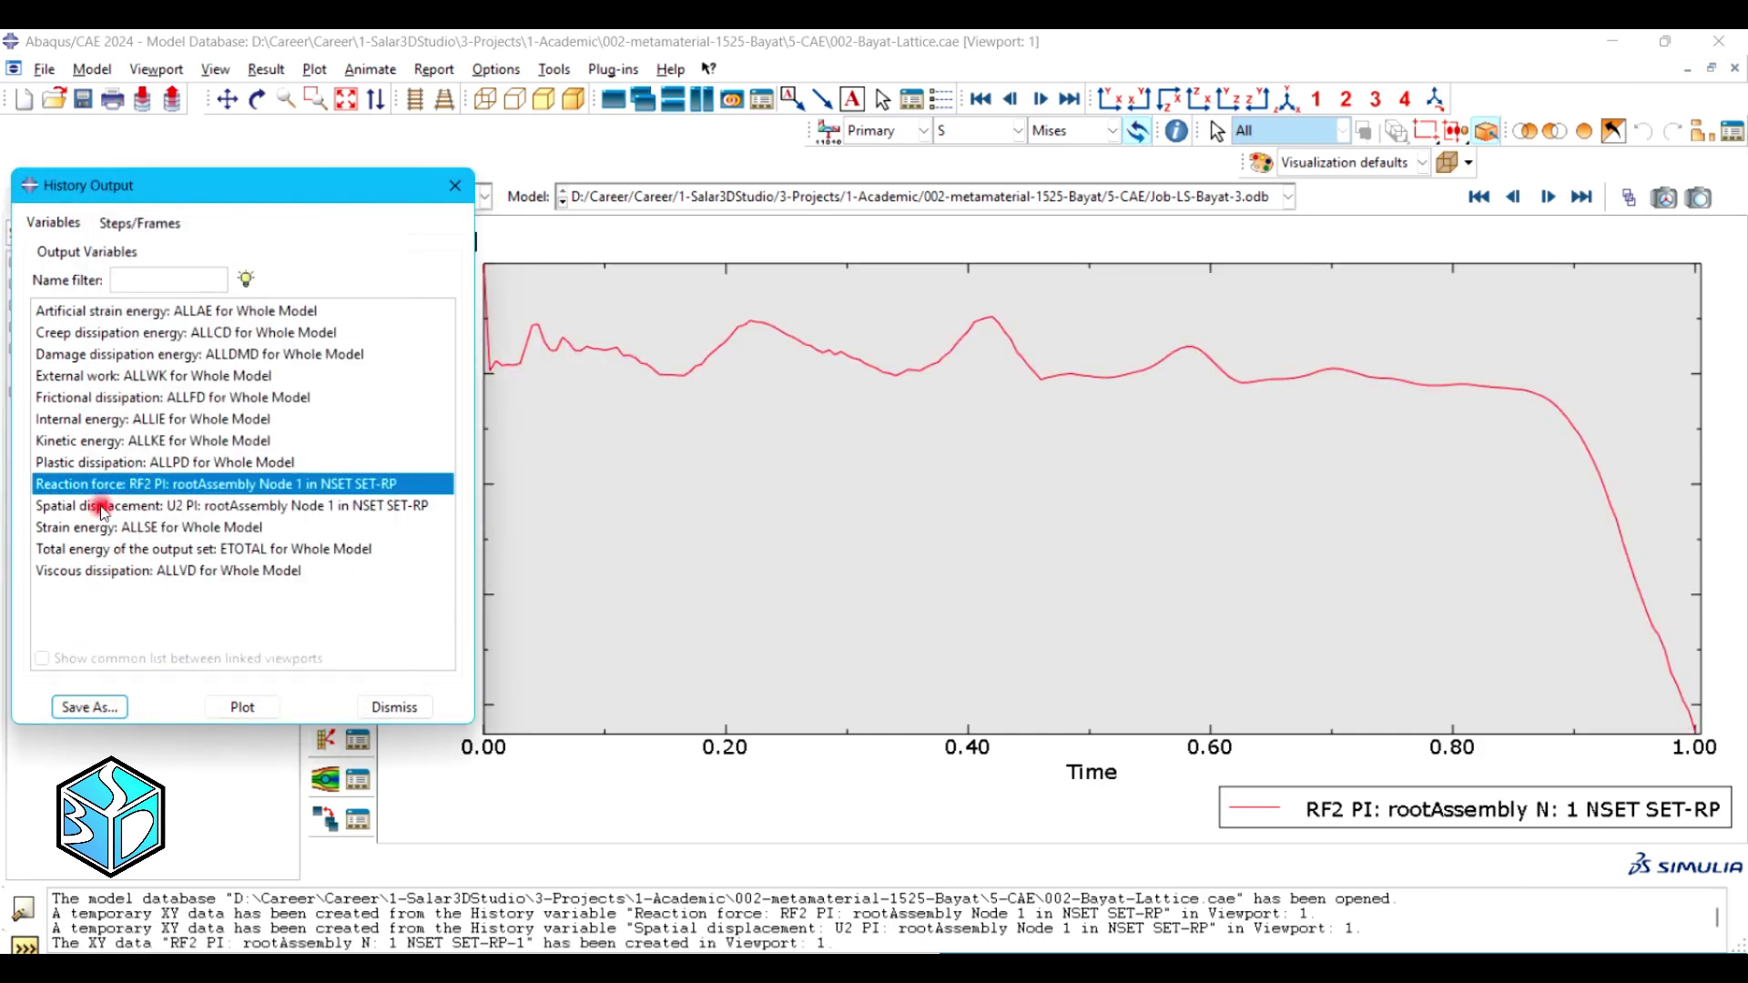
# Save the U2 spatial displacement history of Set-RP as is under the suggested name and close the history output list.
pyautogui.click(100, 506)
pyautogui.click(75, 701)
pyautogui.click(164, 657)
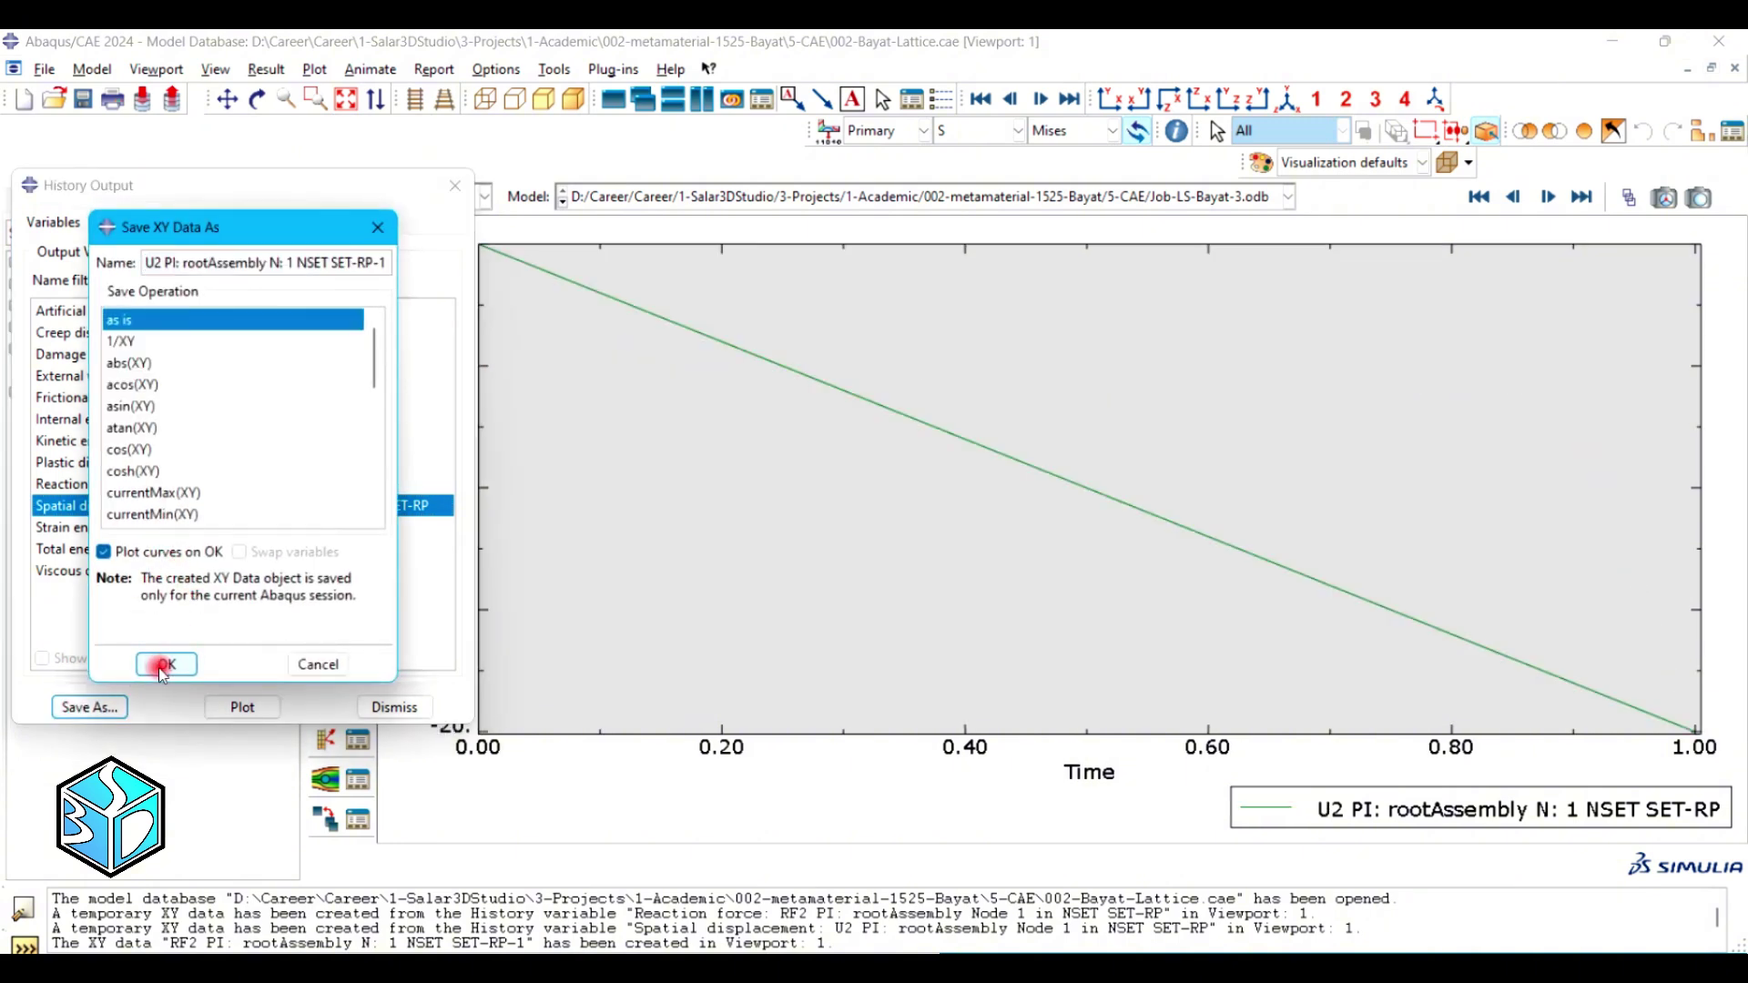
pyautogui.click(394, 708)
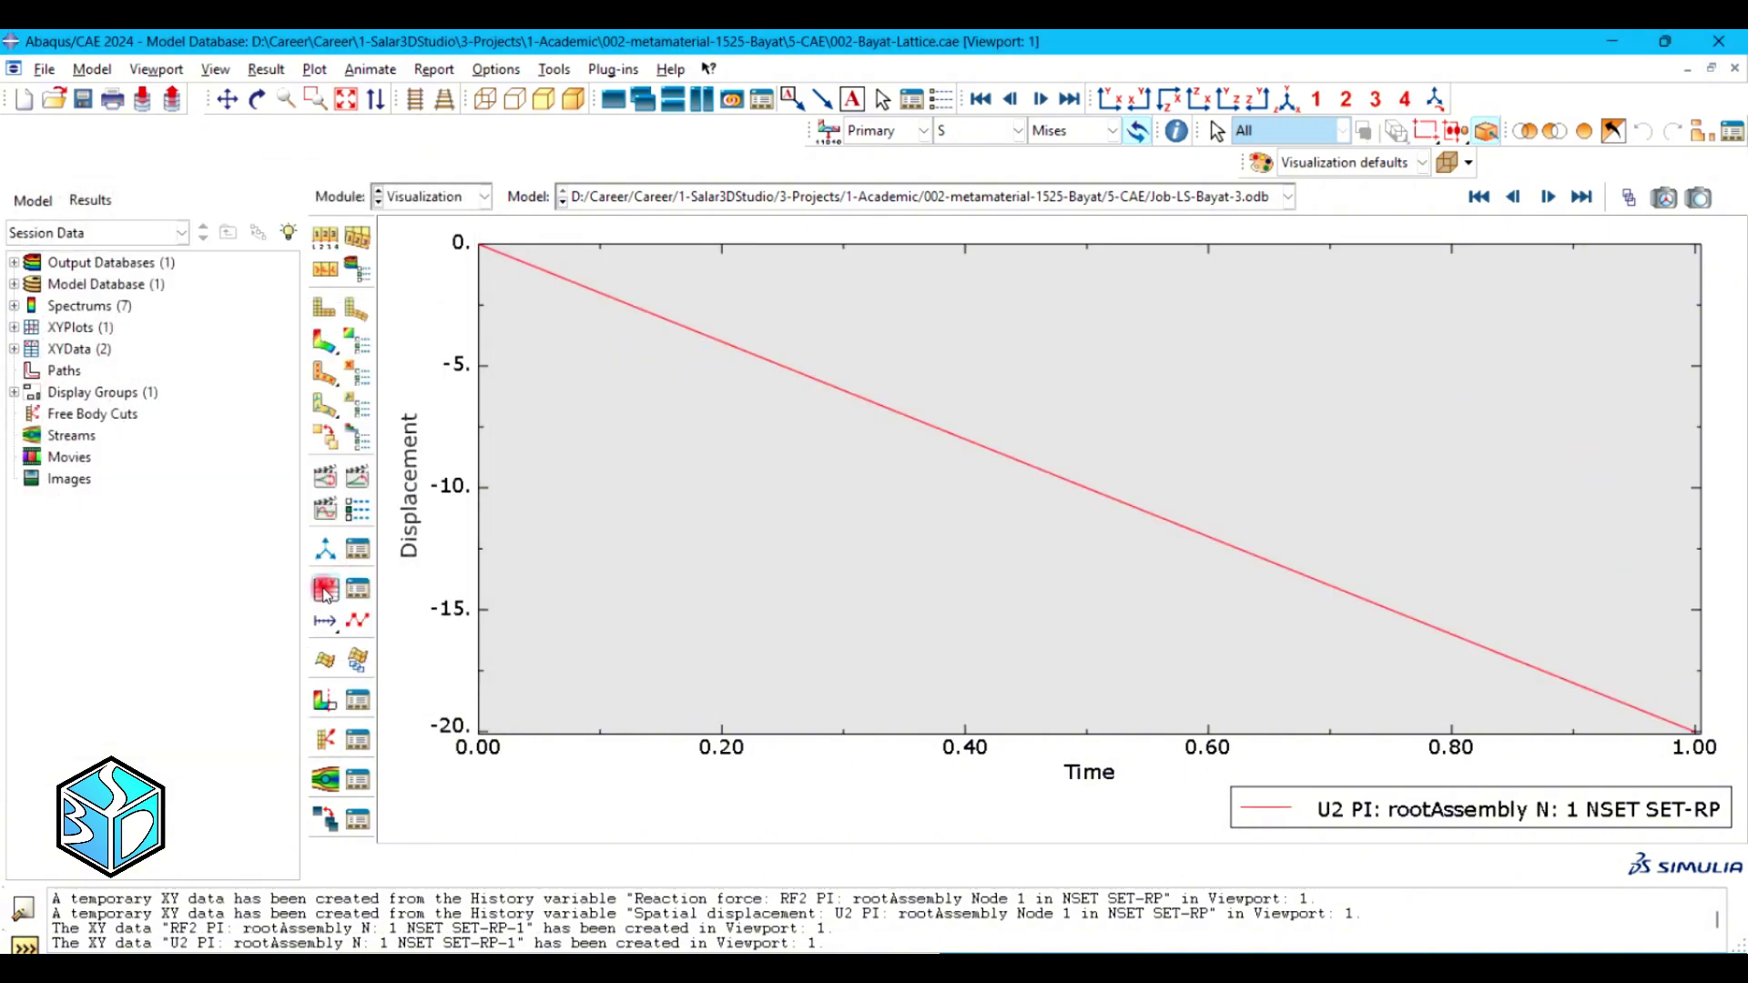
# Create XY data by operating on existing XY data and enter a single empty combine function as the expression.
pyautogui.click(325, 588)
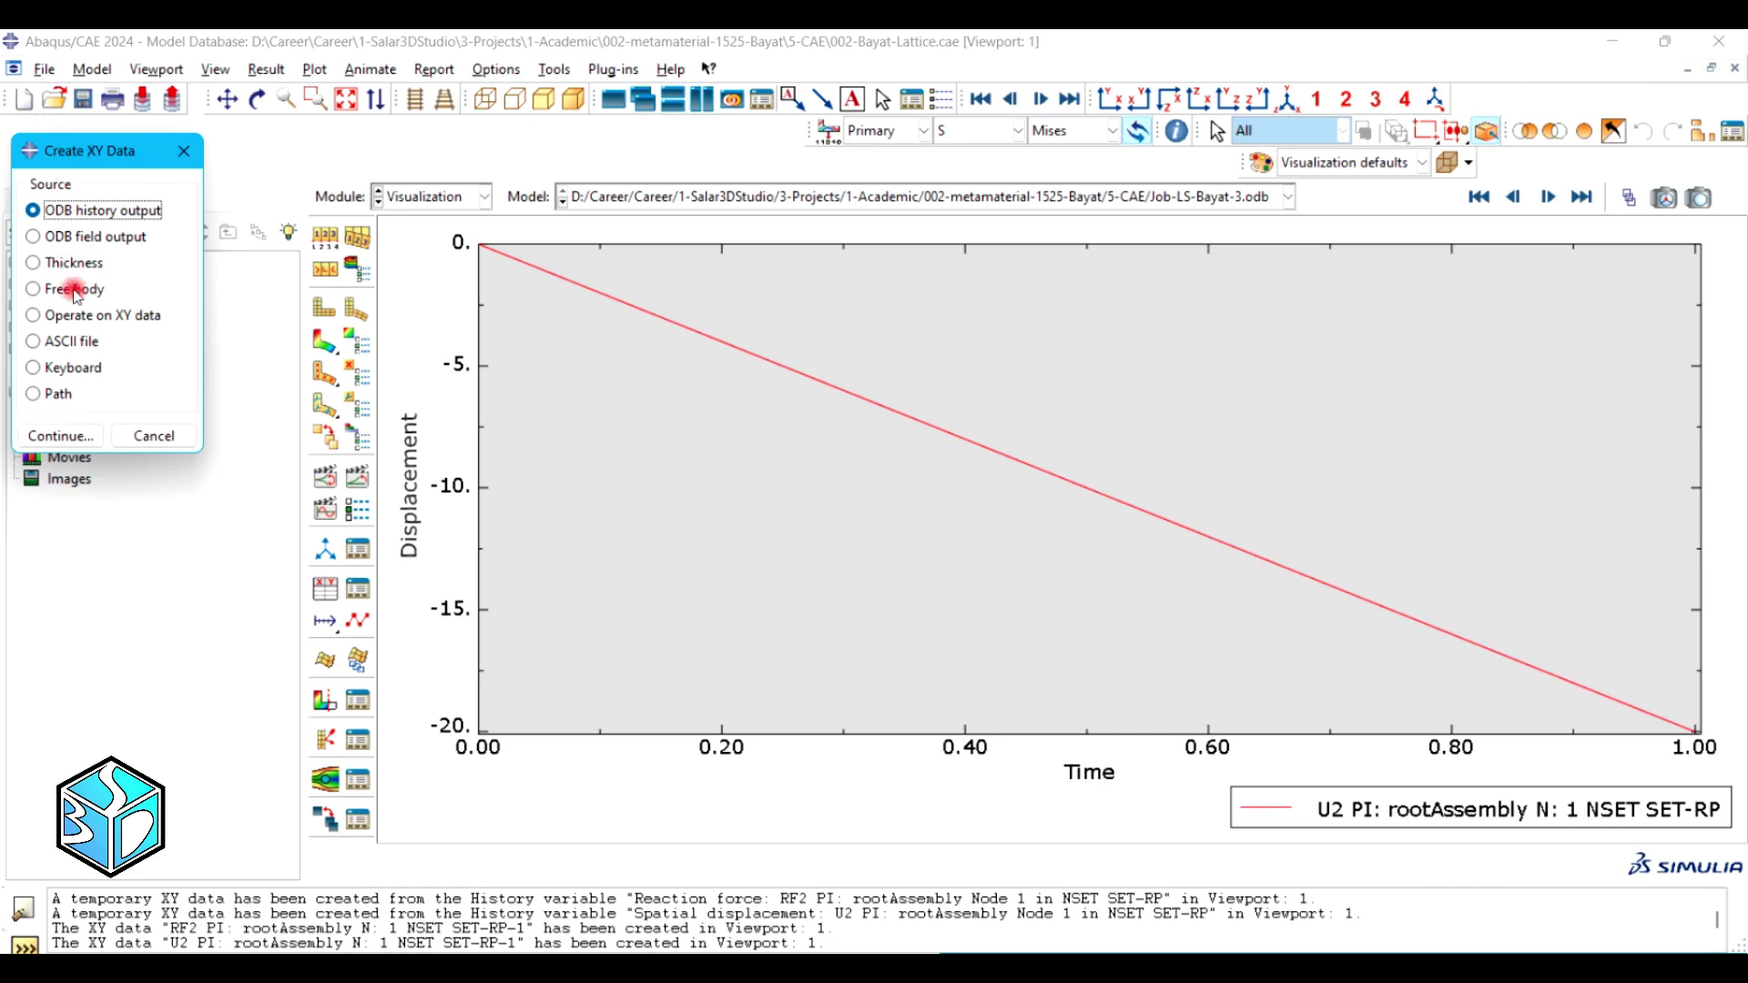
pyautogui.click(78, 315)
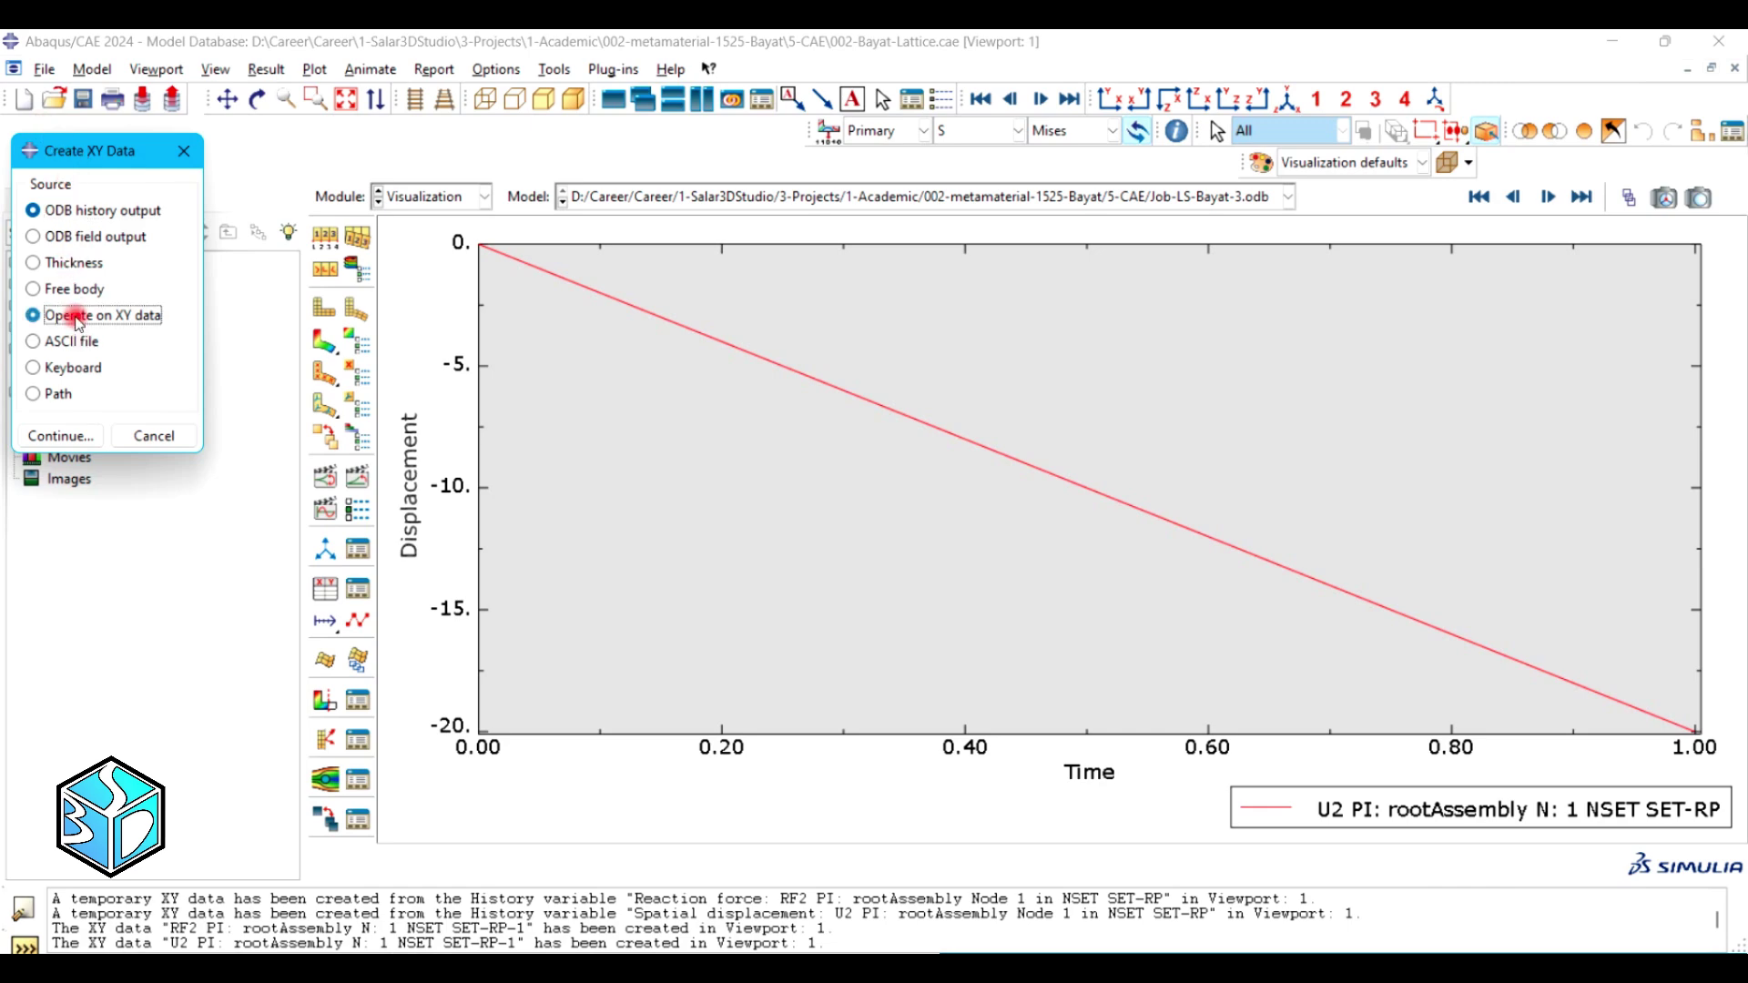
pyautogui.click(61, 437)
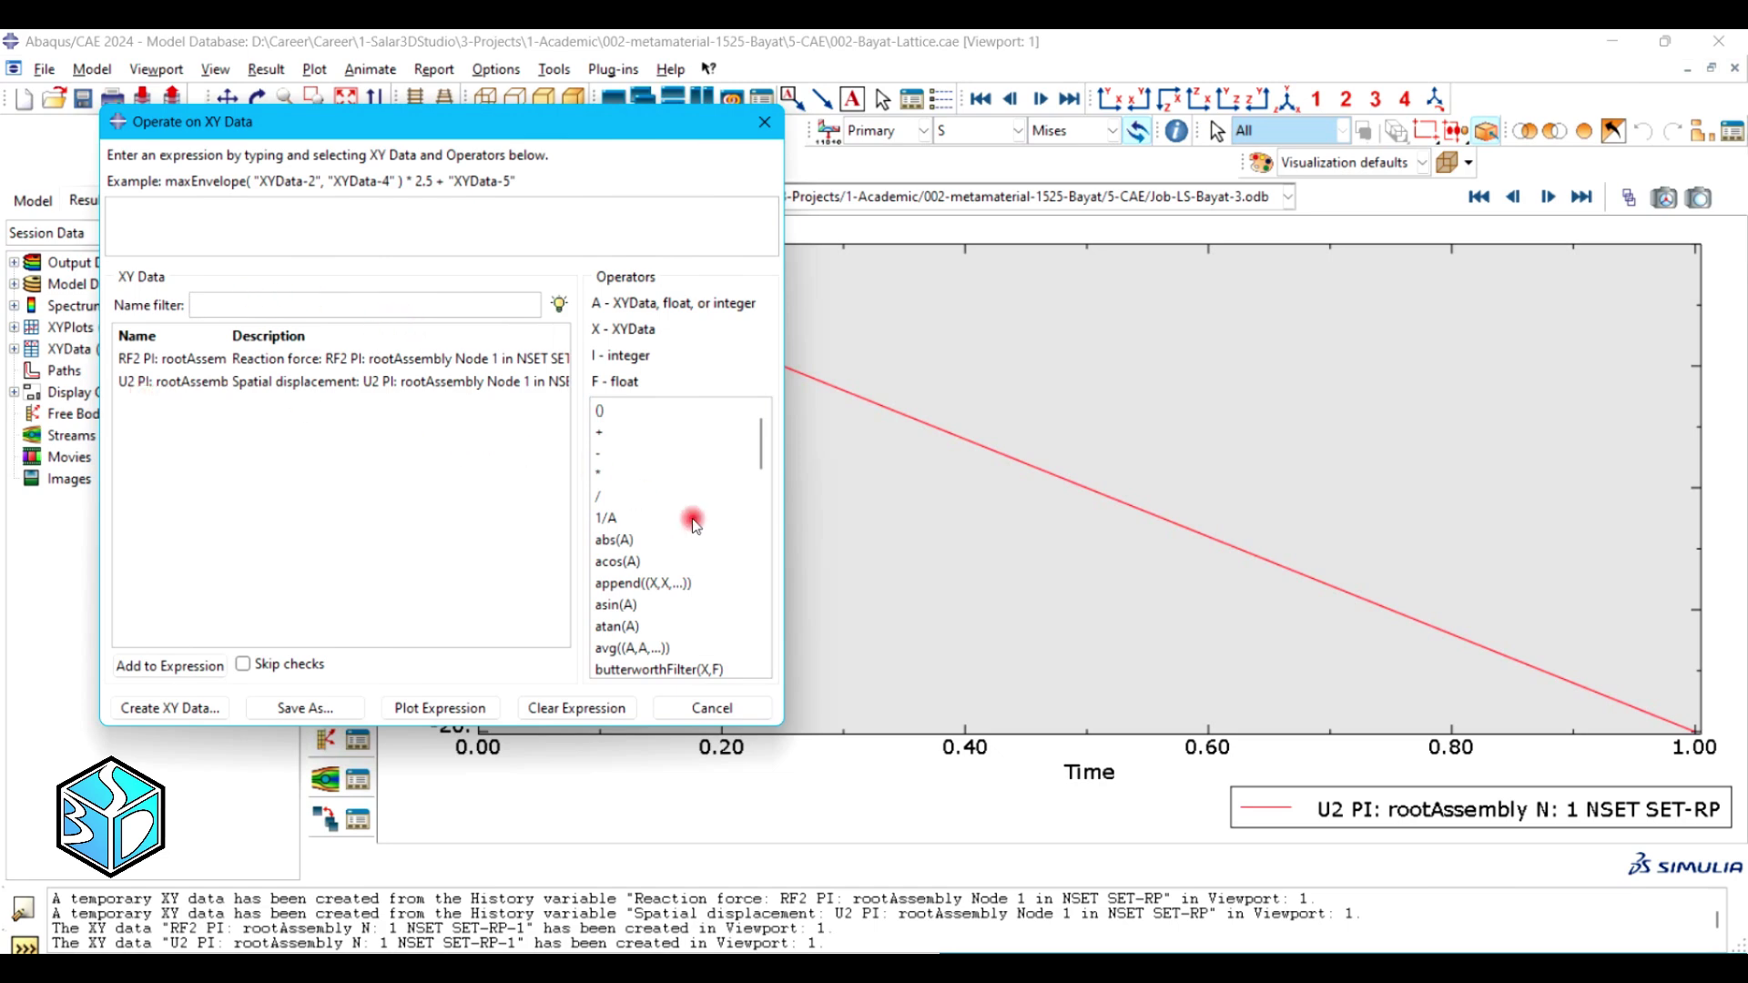
pyautogui.moveTo(763, 435)
pyautogui.mouseDown()
pyautogui.moveTo(763, 522)
pyautogui.moveTo(765, 468)
pyautogui.mouseUp()
pyautogui.click(664, 546)
pyautogui.doubleClick(664, 546)
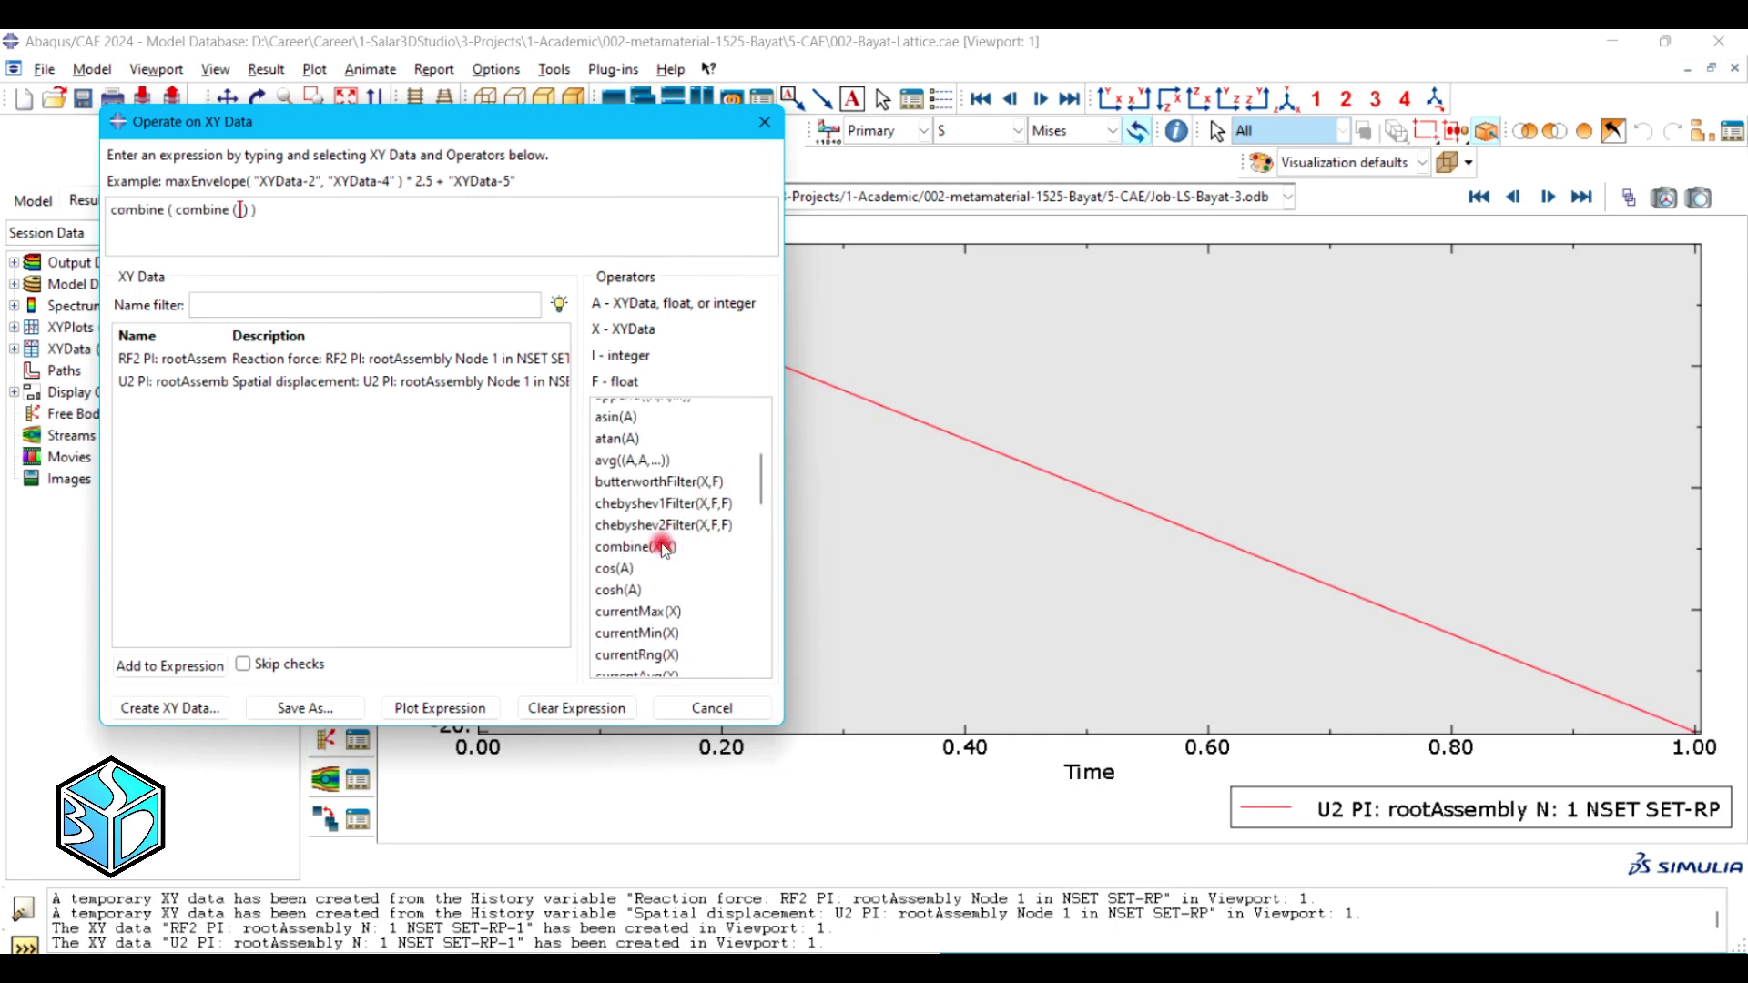
pyautogui.press('BackSpace')
pyautogui.press('BackSpace')
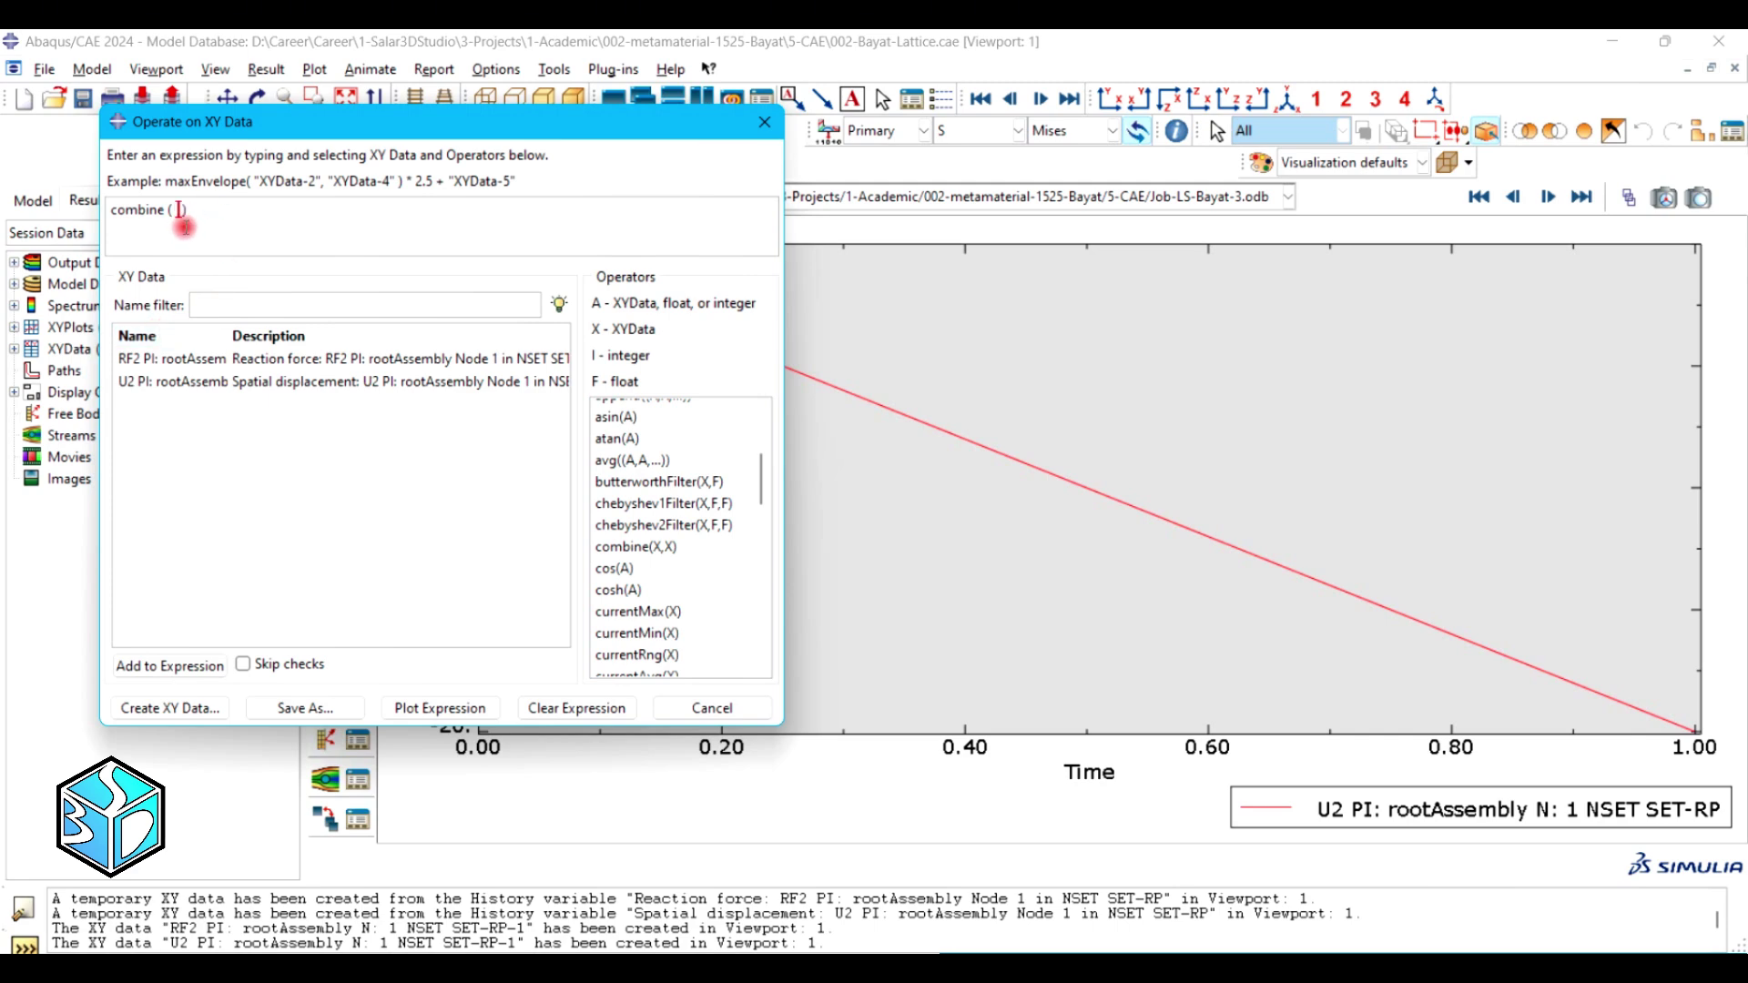
# Try plotting the combine expression with RF2 as first and U2 as second argument, and clear both arguments.
pyautogui.doubleClick(195, 365)
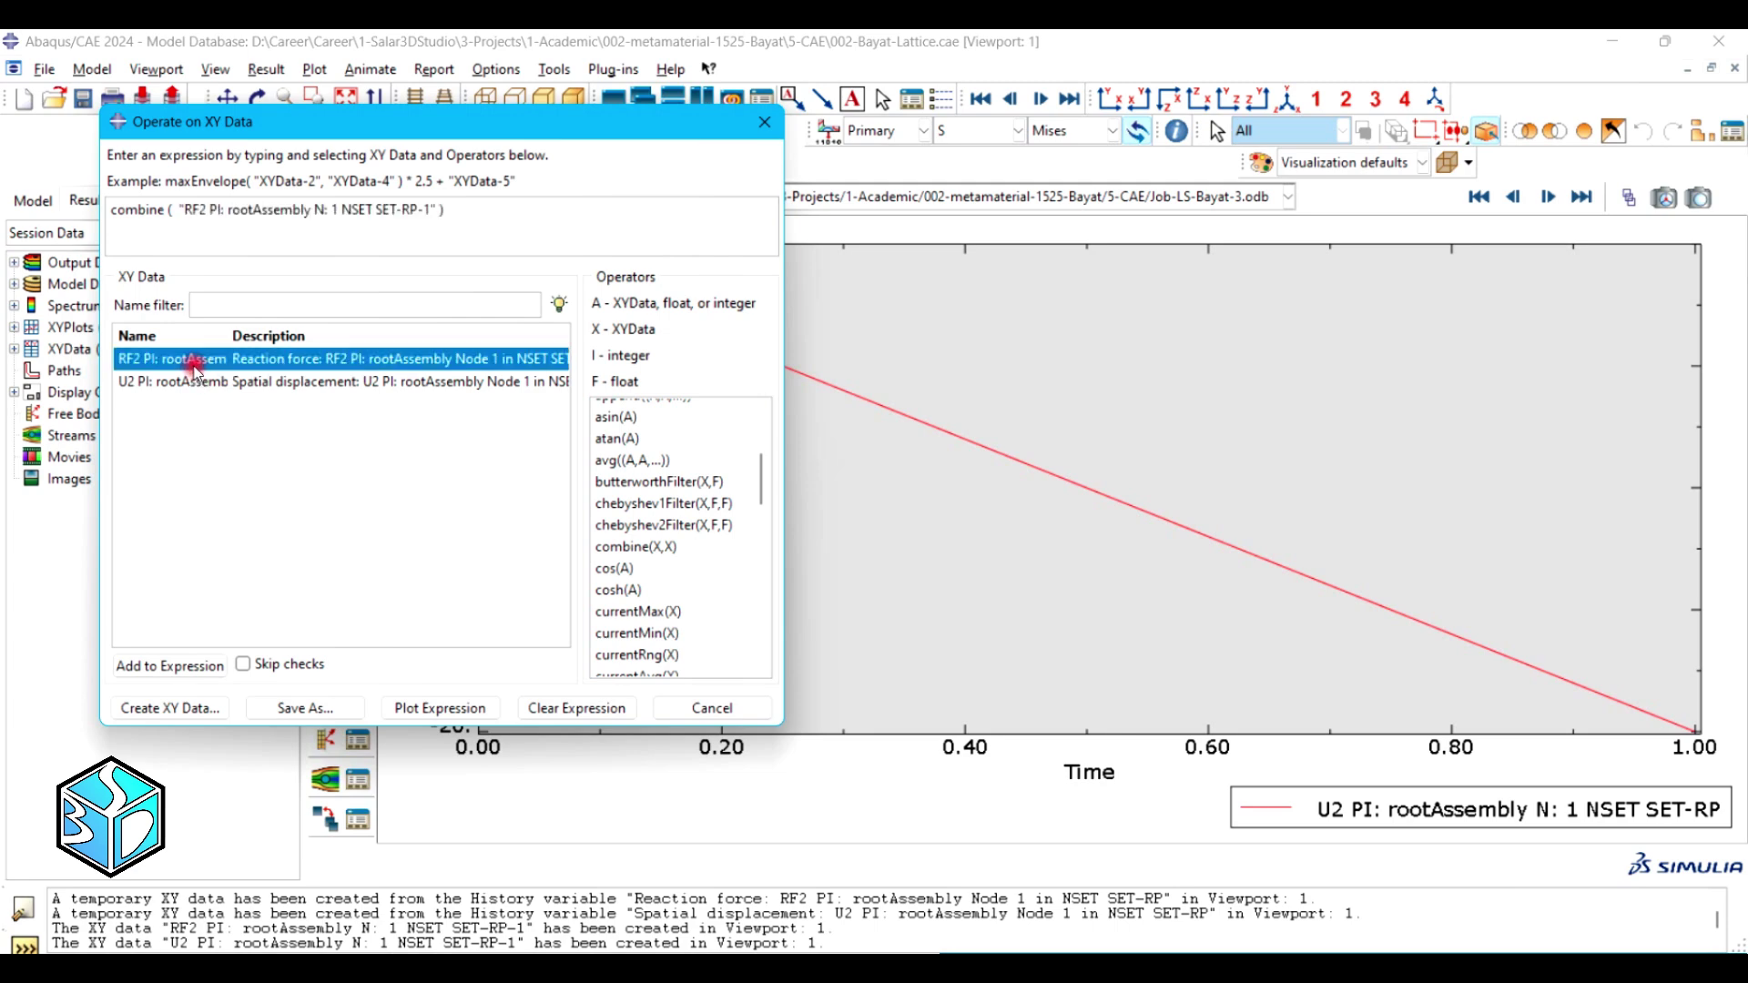
pyautogui.doubleClick(200, 385)
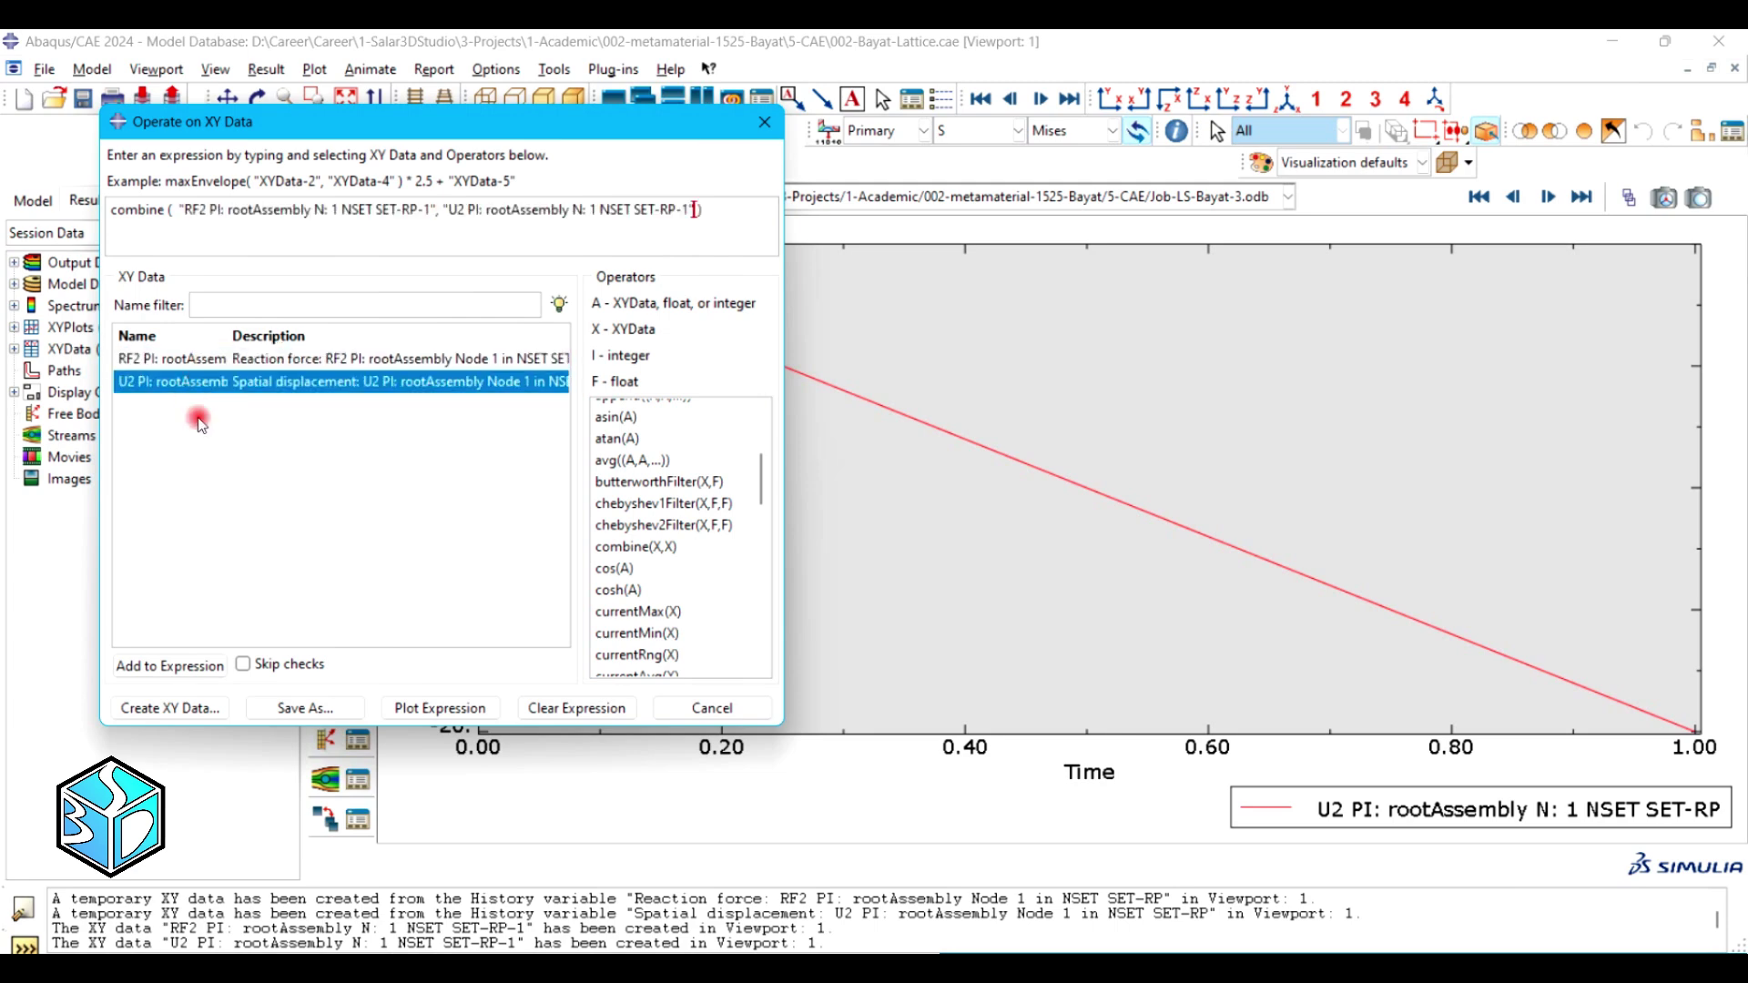
pyautogui.click(438, 708)
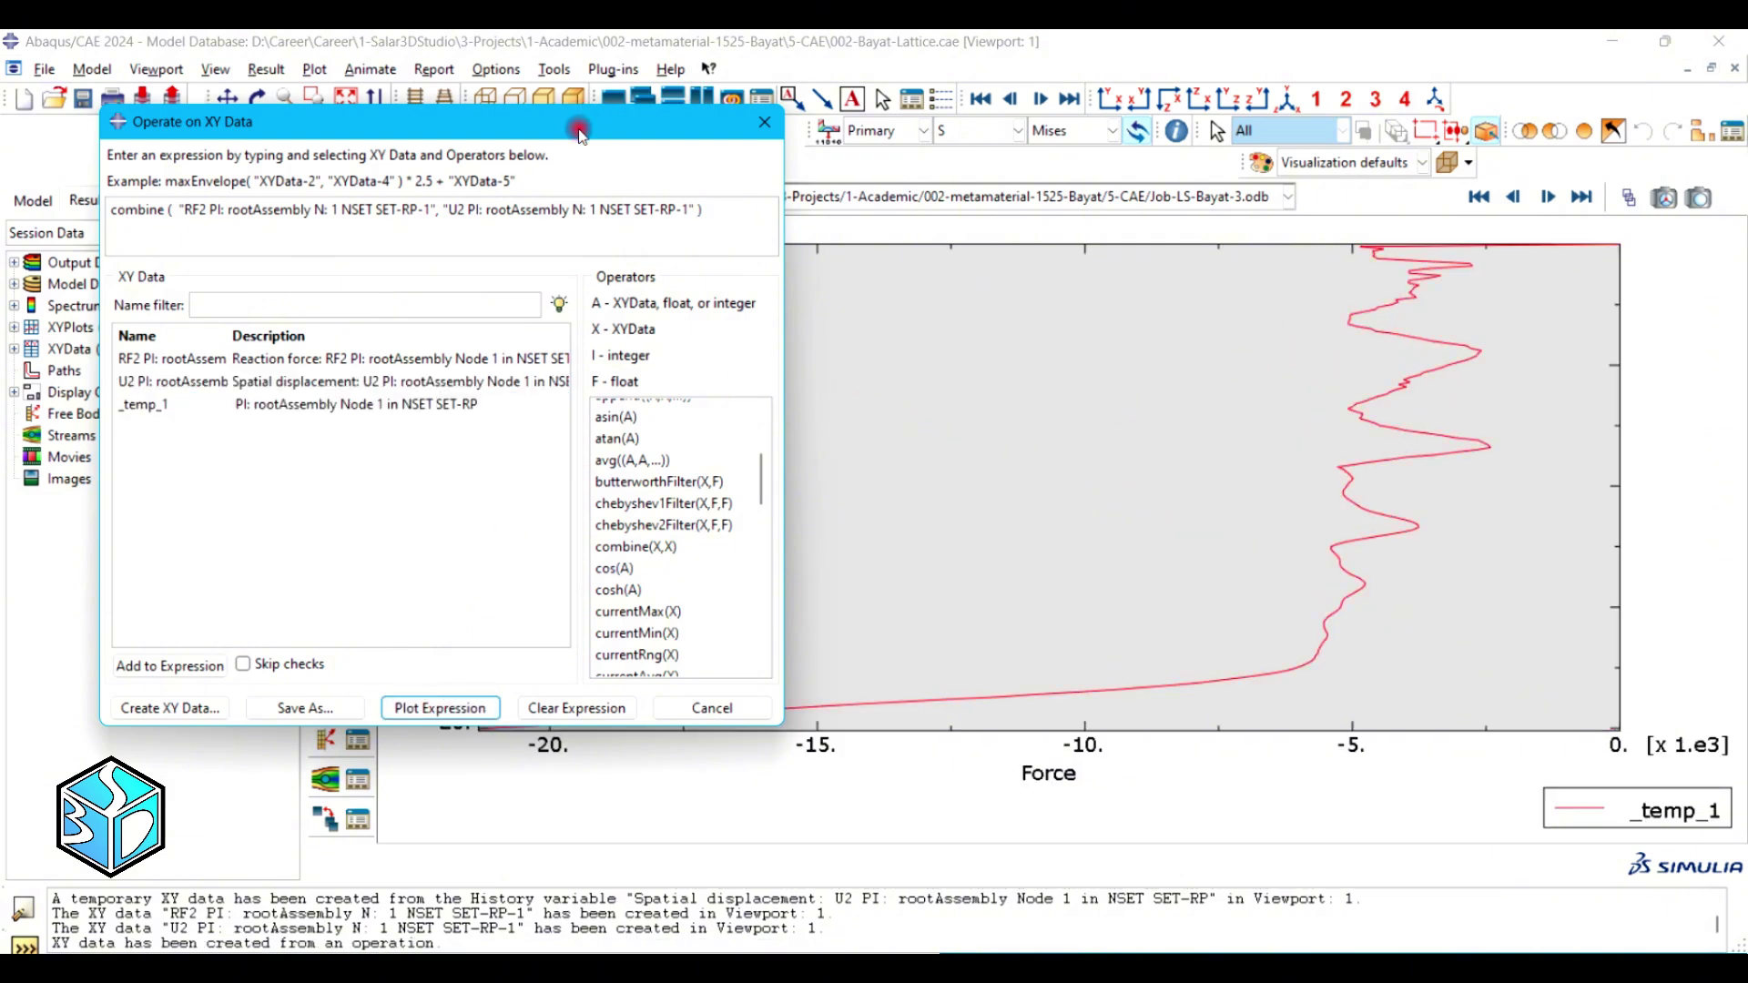
pyautogui.moveTo(580, 132); pyautogui.dragTo(560, 208)
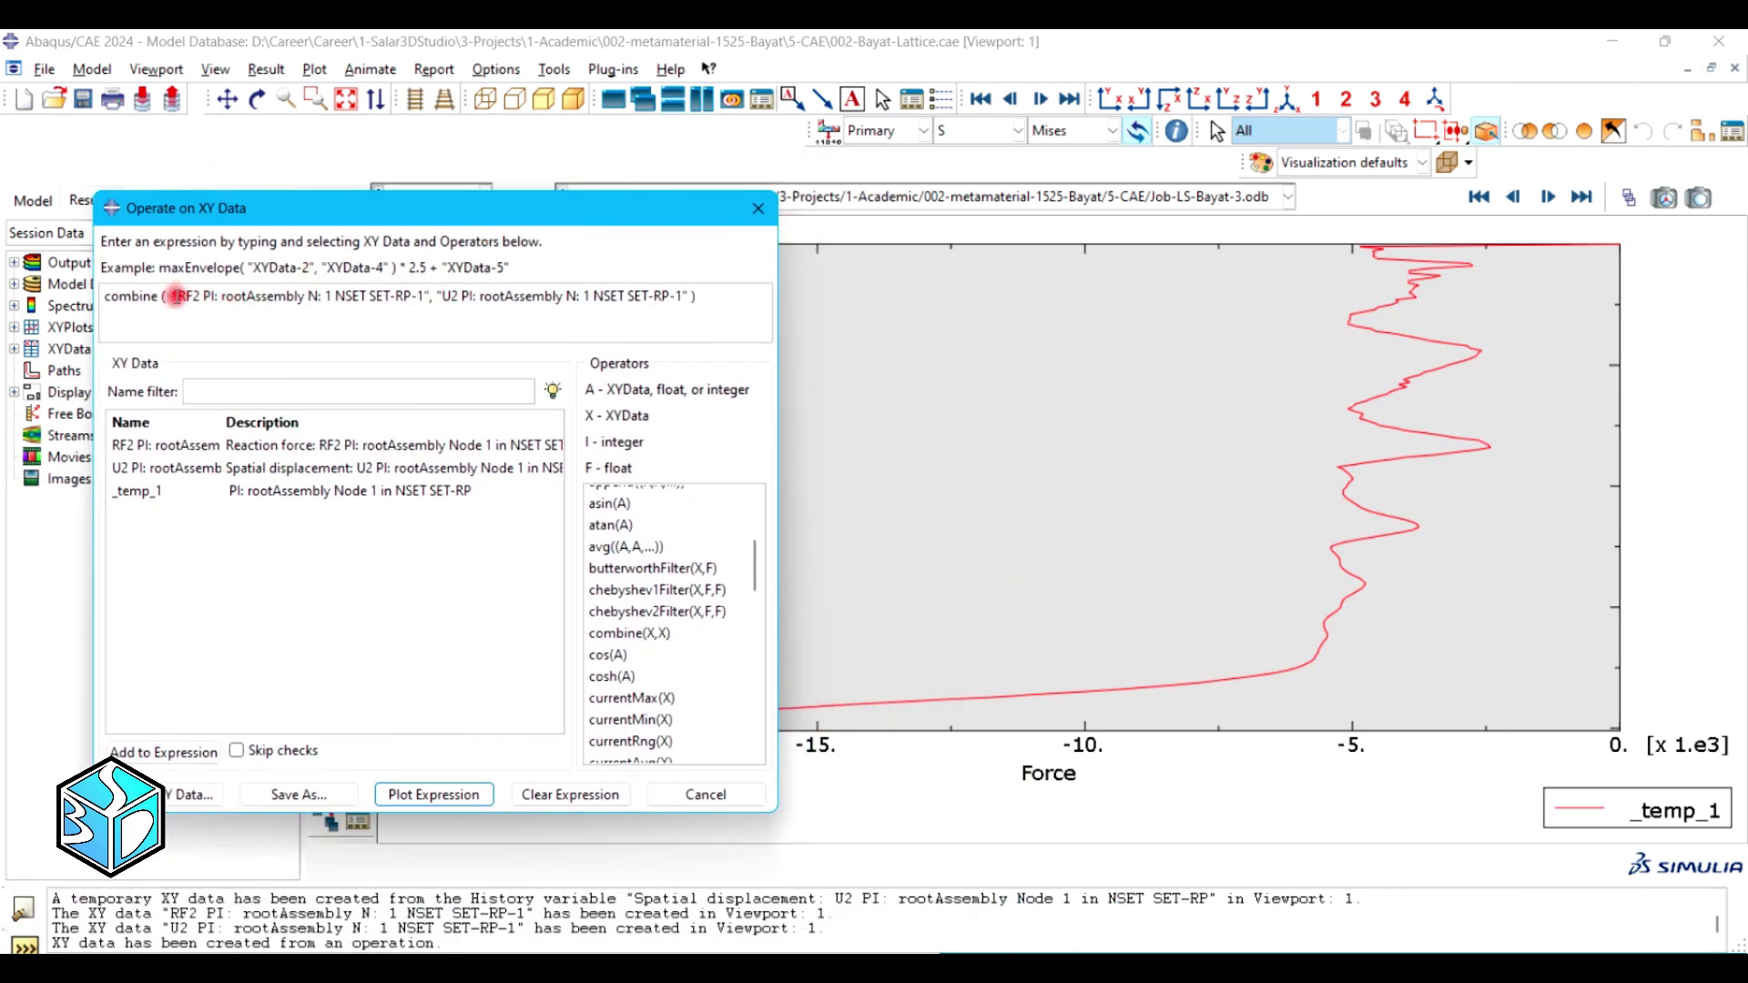
pyautogui.moveTo(173, 296); pyautogui.dragTo(685, 296)
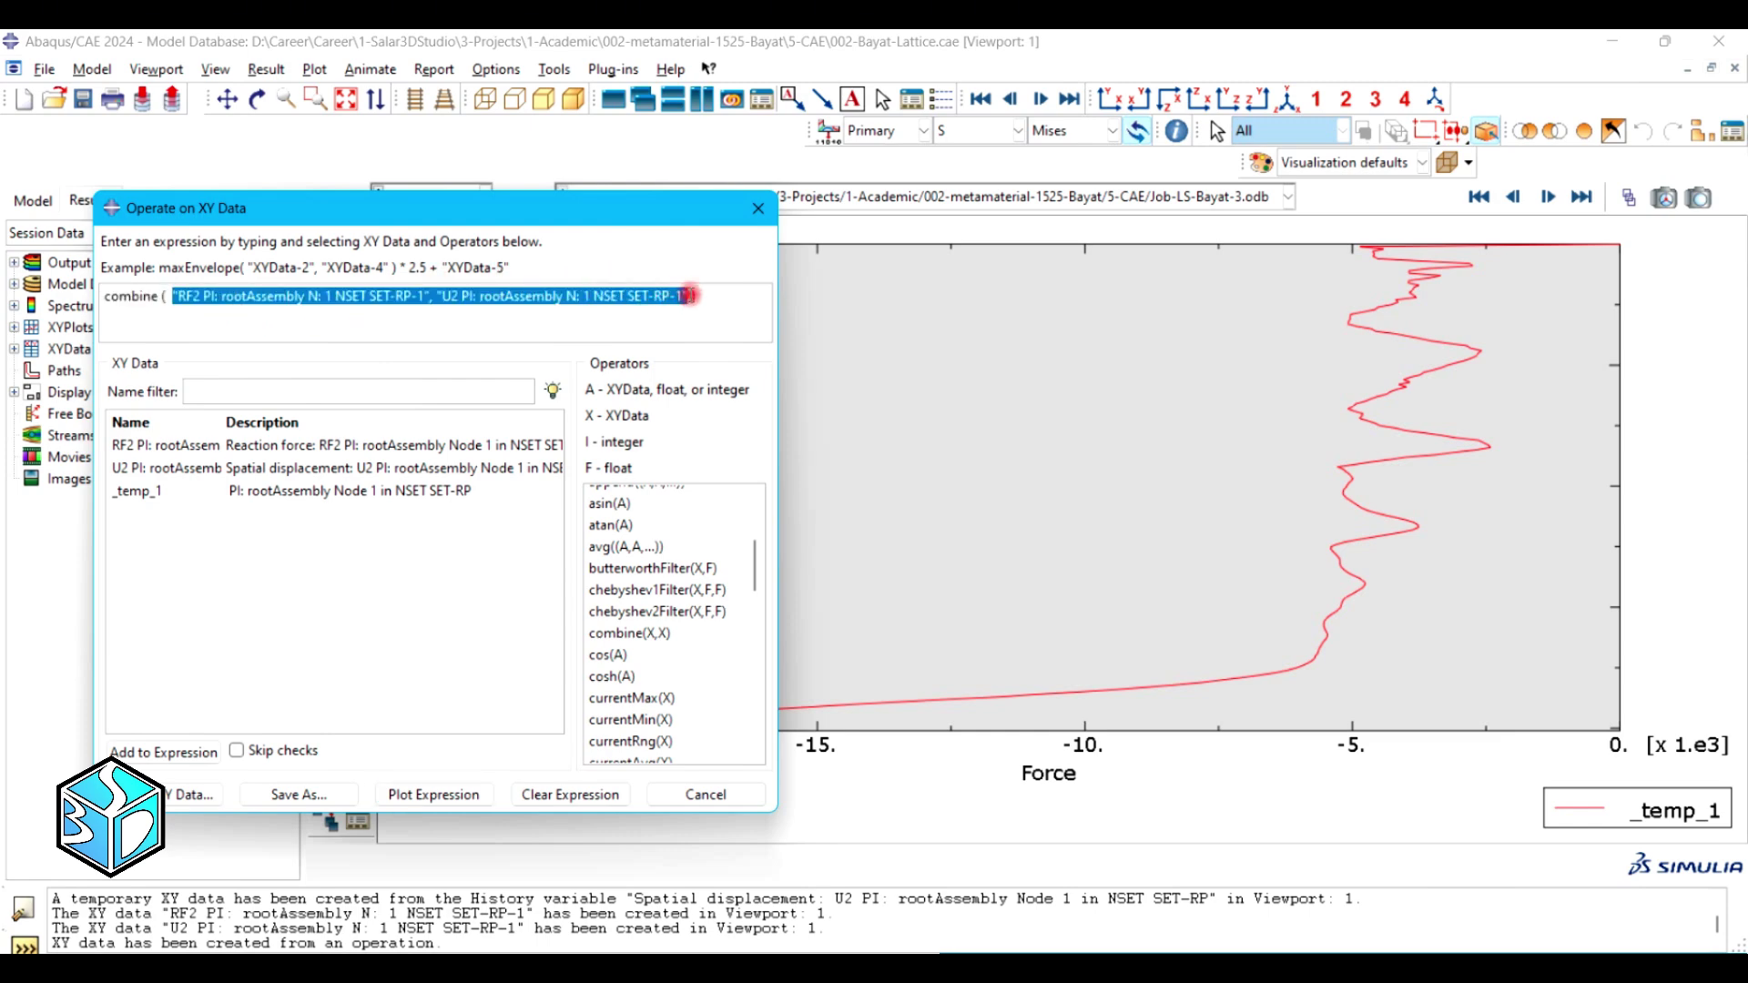
pyautogui.press('Delete')
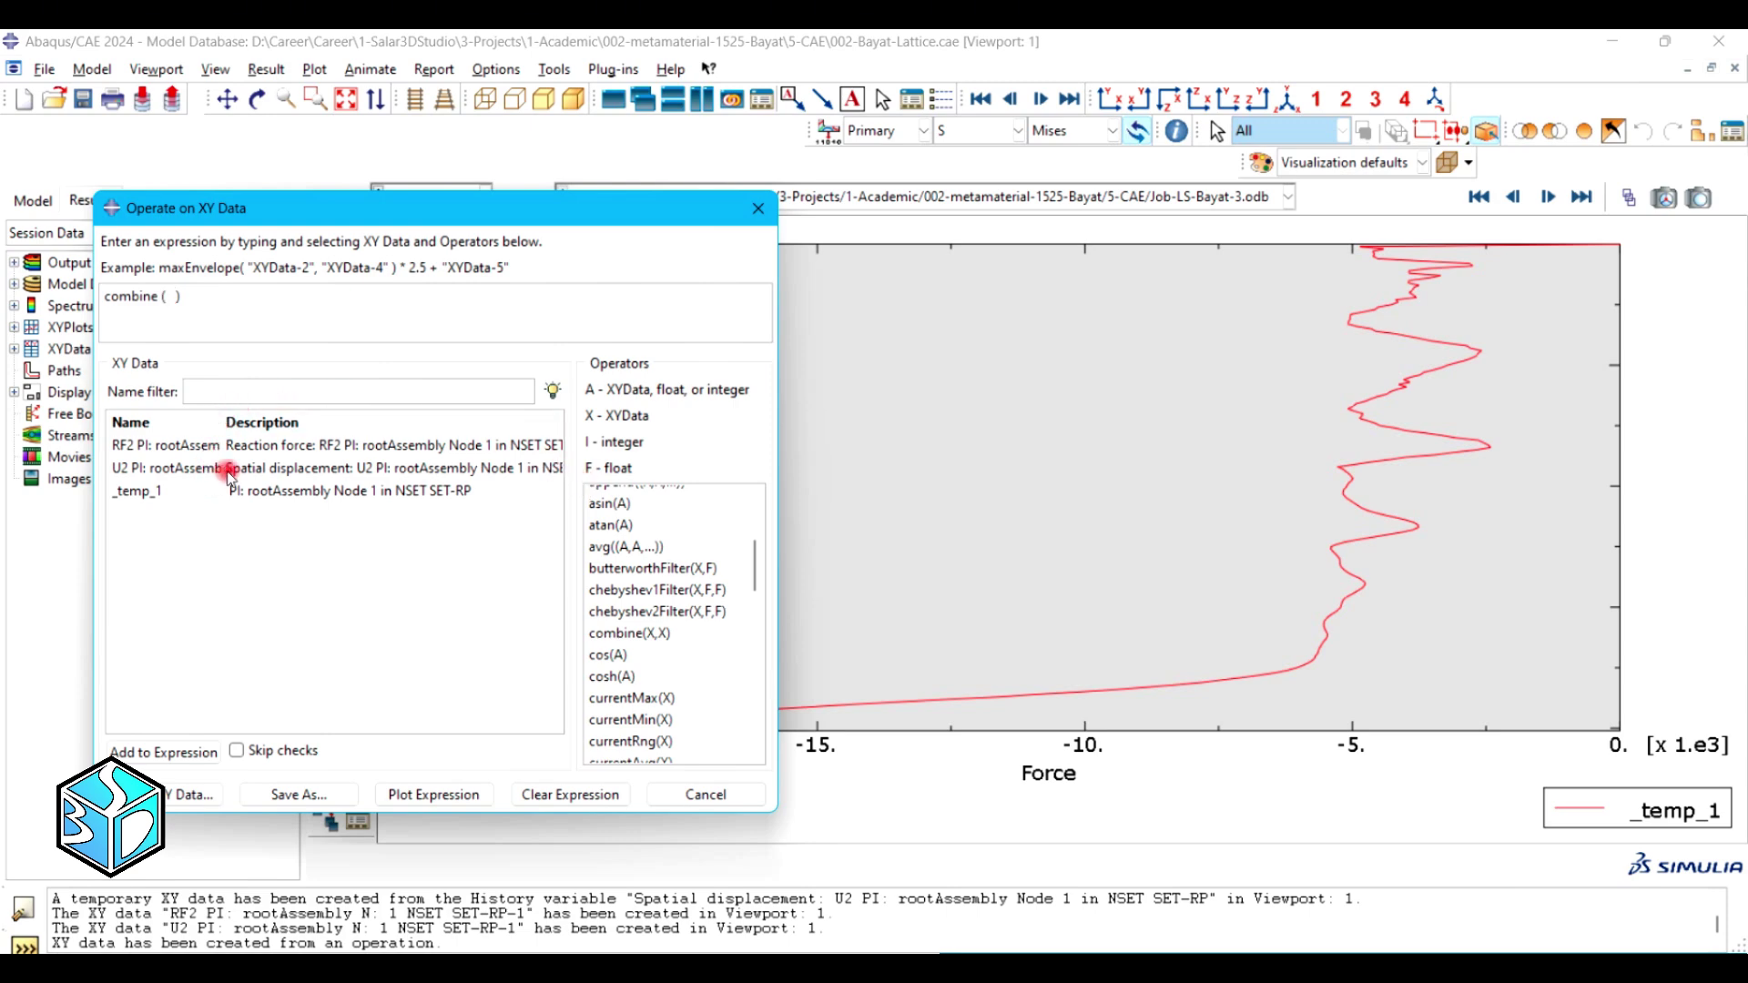
# Fill the combine expression with U2 as first and RF2 as second argument, plot it and close the dialog.
pyautogui.click(284, 475)
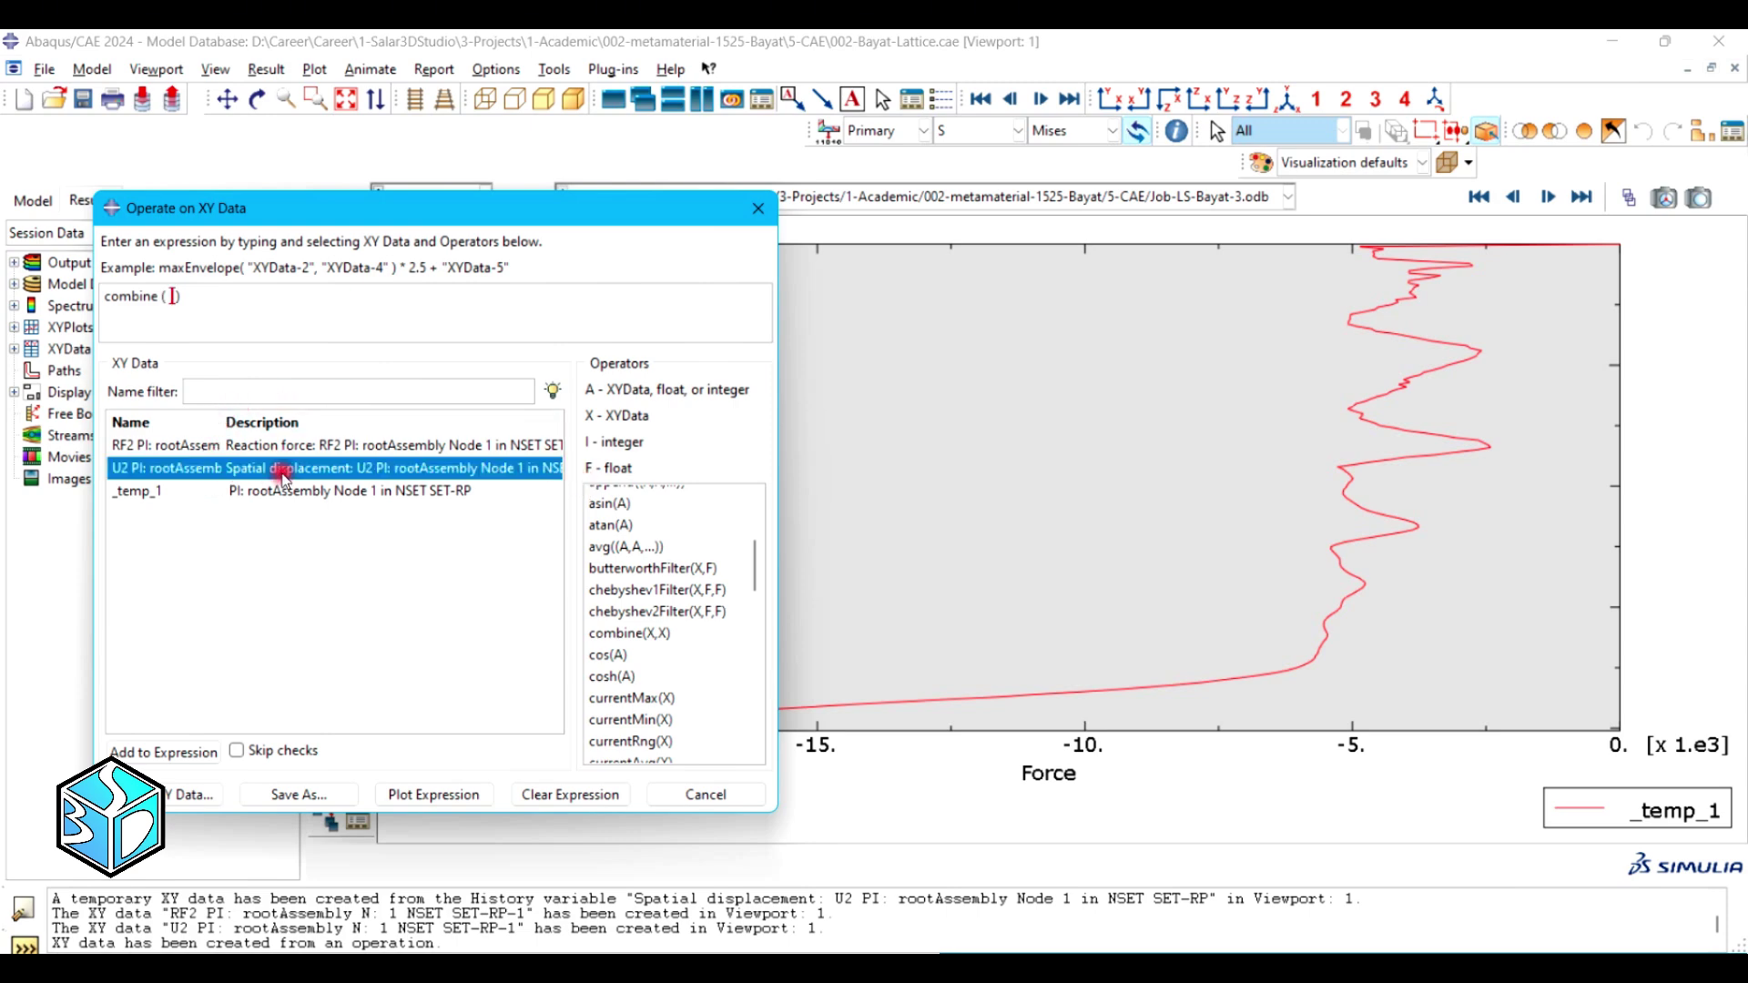
pyautogui.doubleClick(282, 474)
pyautogui.write(',')
pyautogui.doubleClick(266, 445)
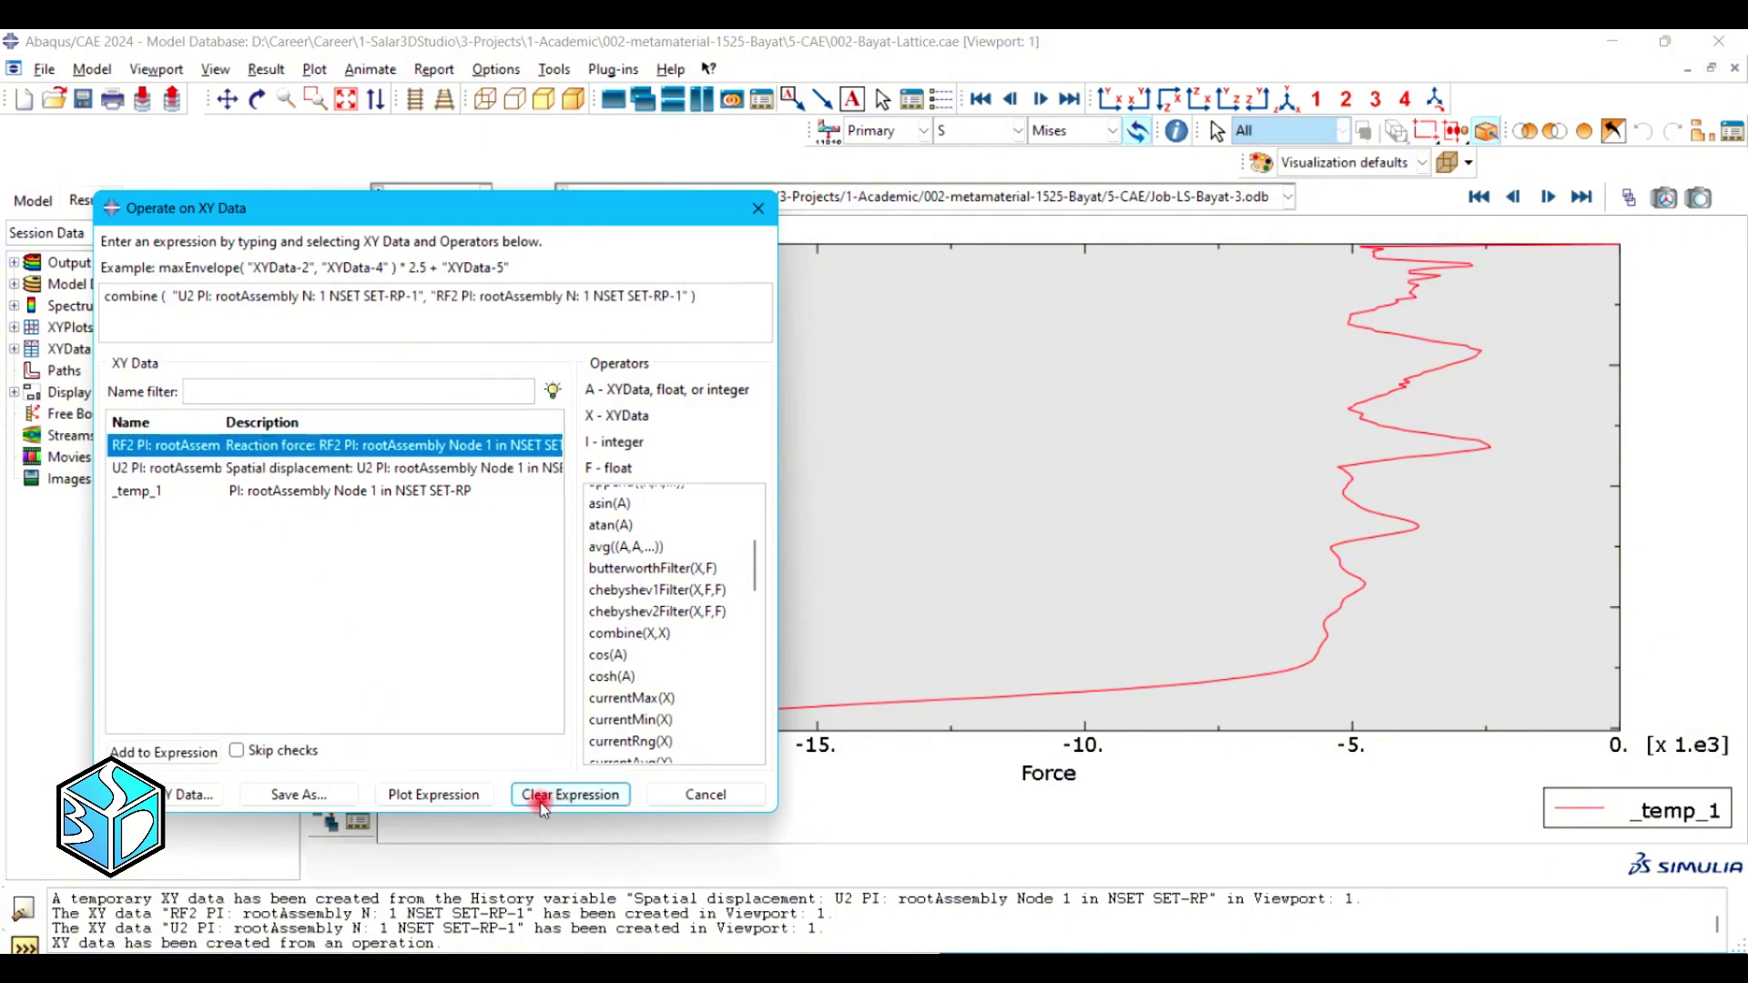
pyautogui.click(433, 795)
pyautogui.moveTo(481, 207); pyautogui.dragTo(517, 168)
pyautogui.click(790, 160)
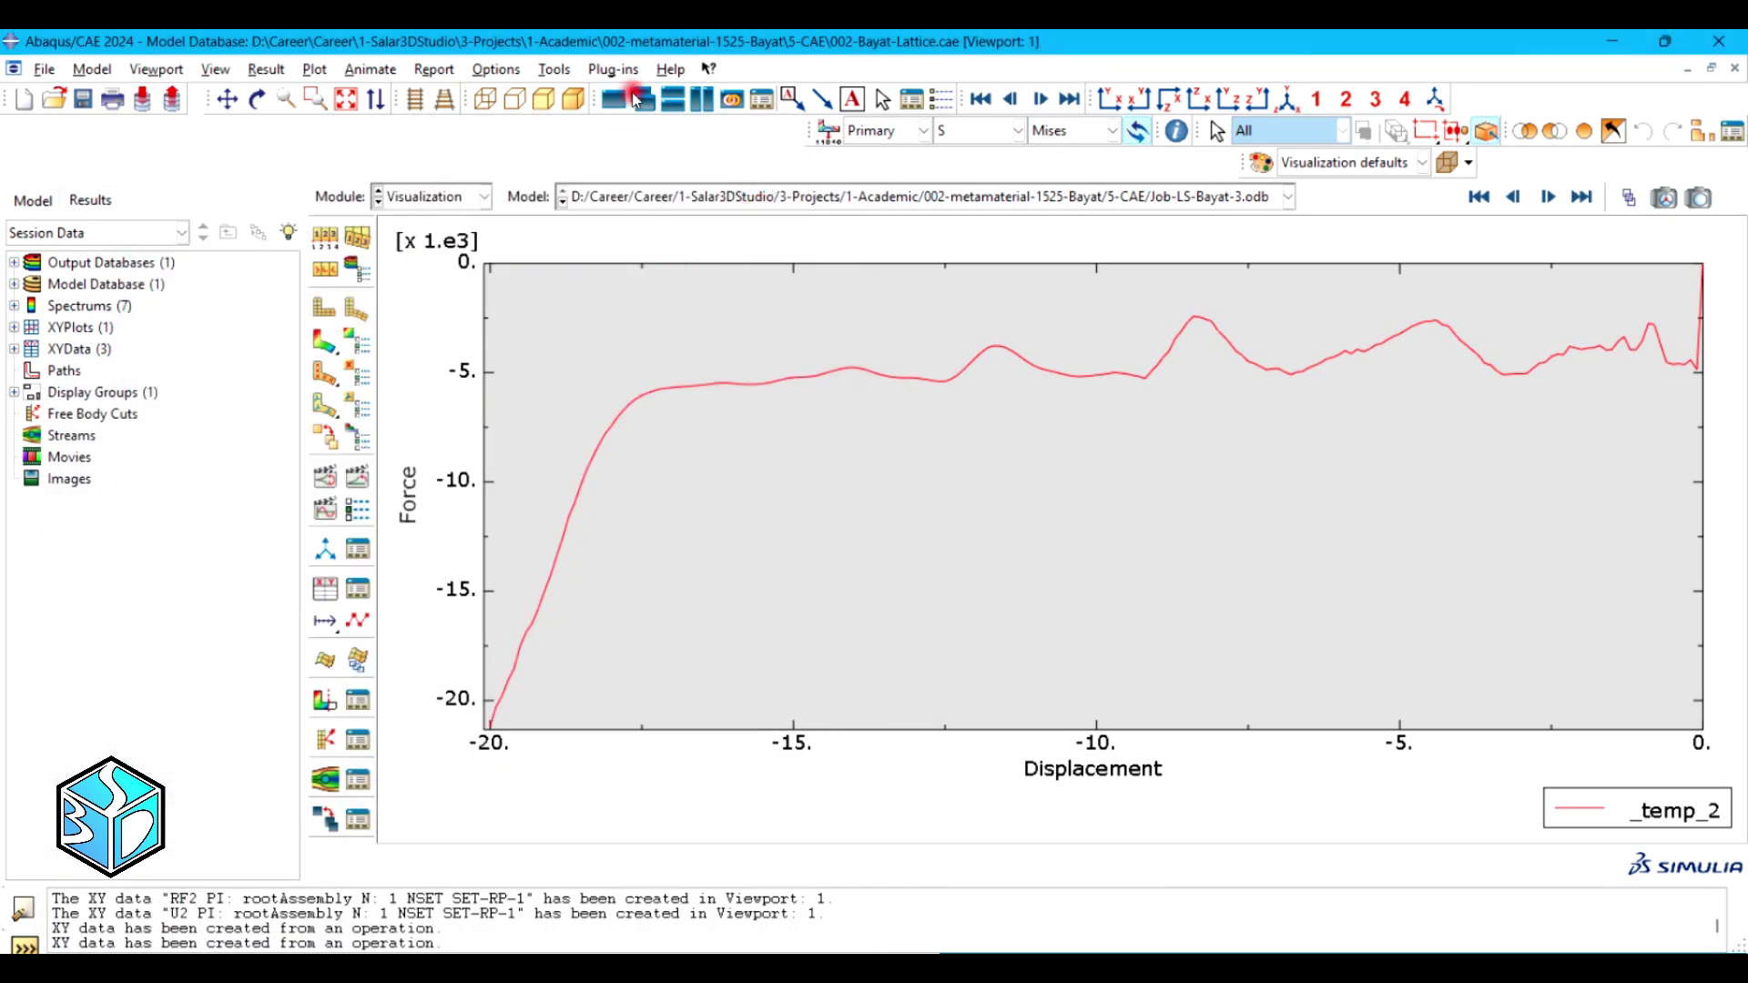
# Export the current XY plot from Abaqus/CAE to Excel using the Excel Utilities plug-in.
pyautogui.click(614, 70)
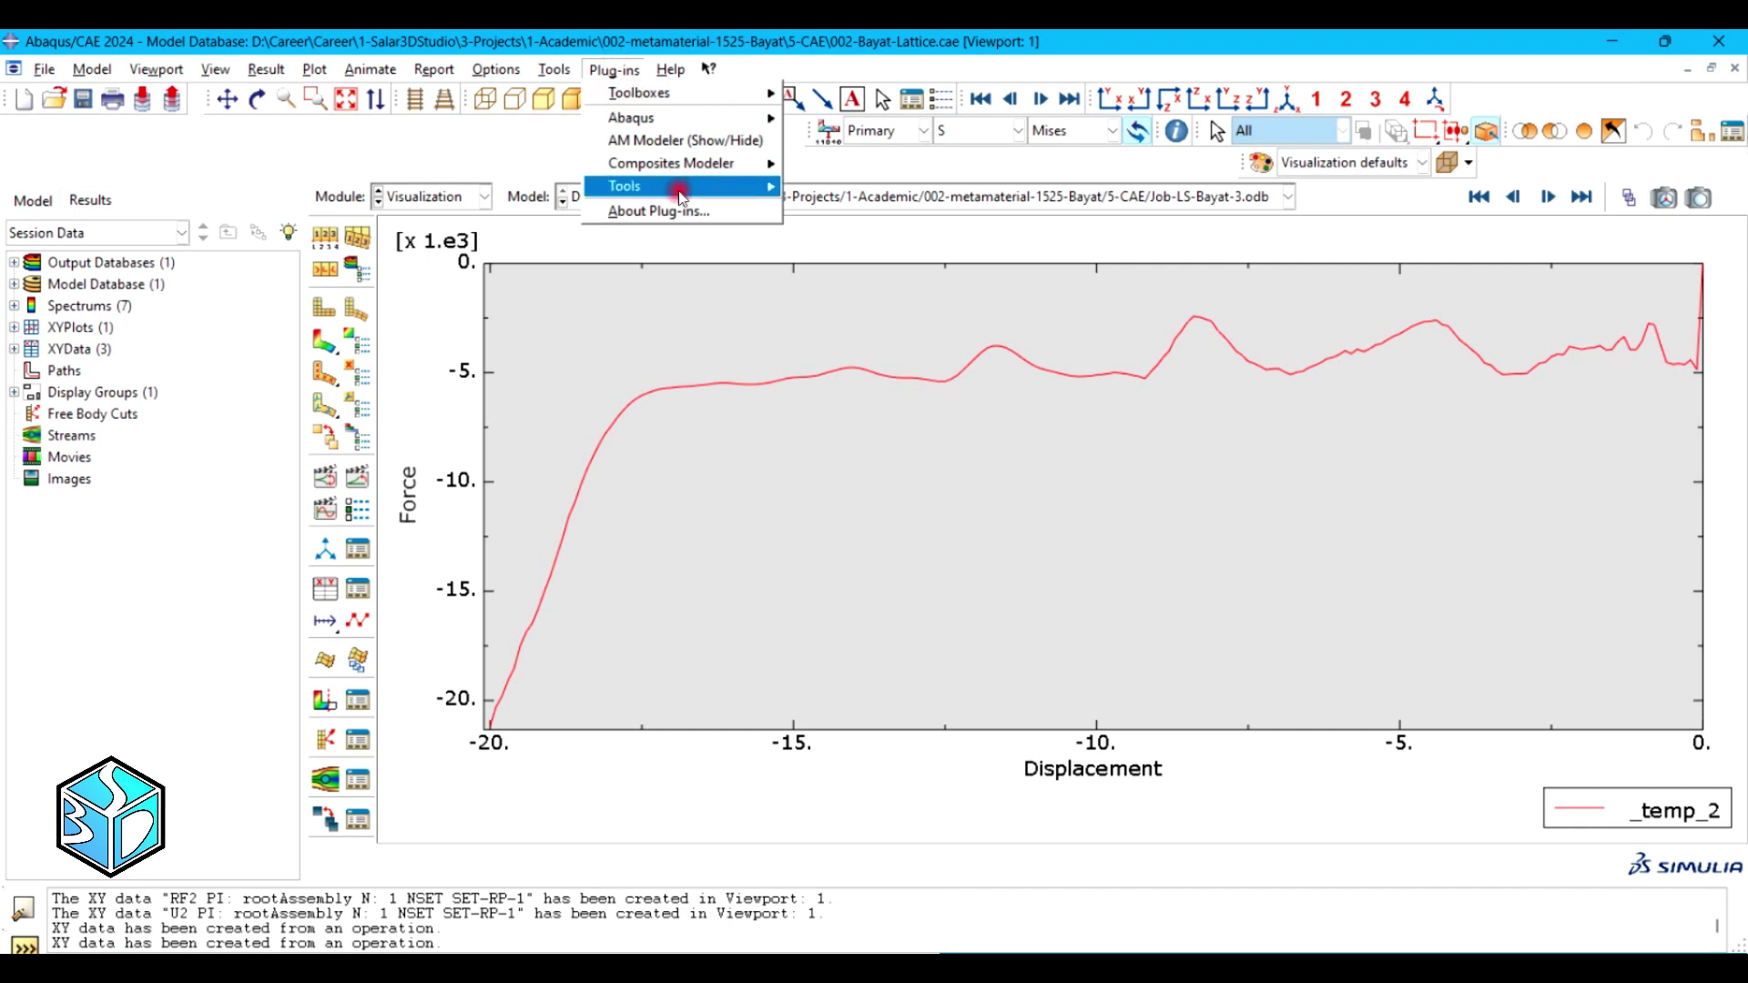
pyautogui.moveTo(671, 184)
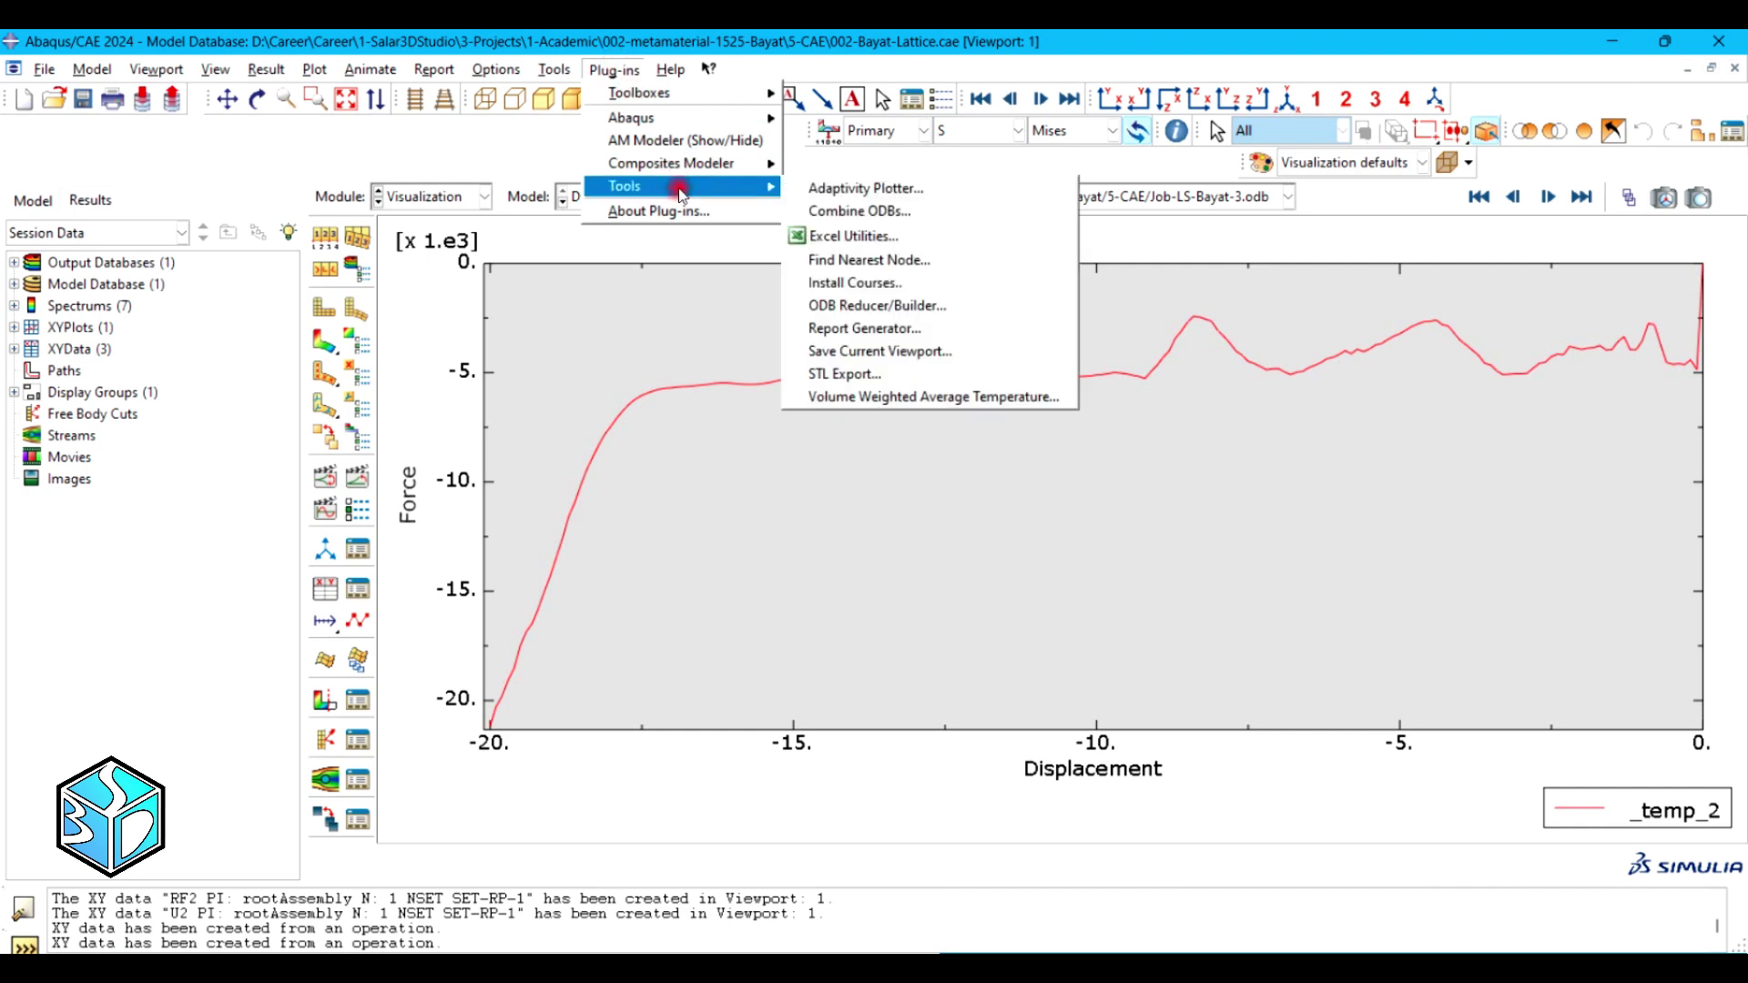
pyautogui.click(892, 241)
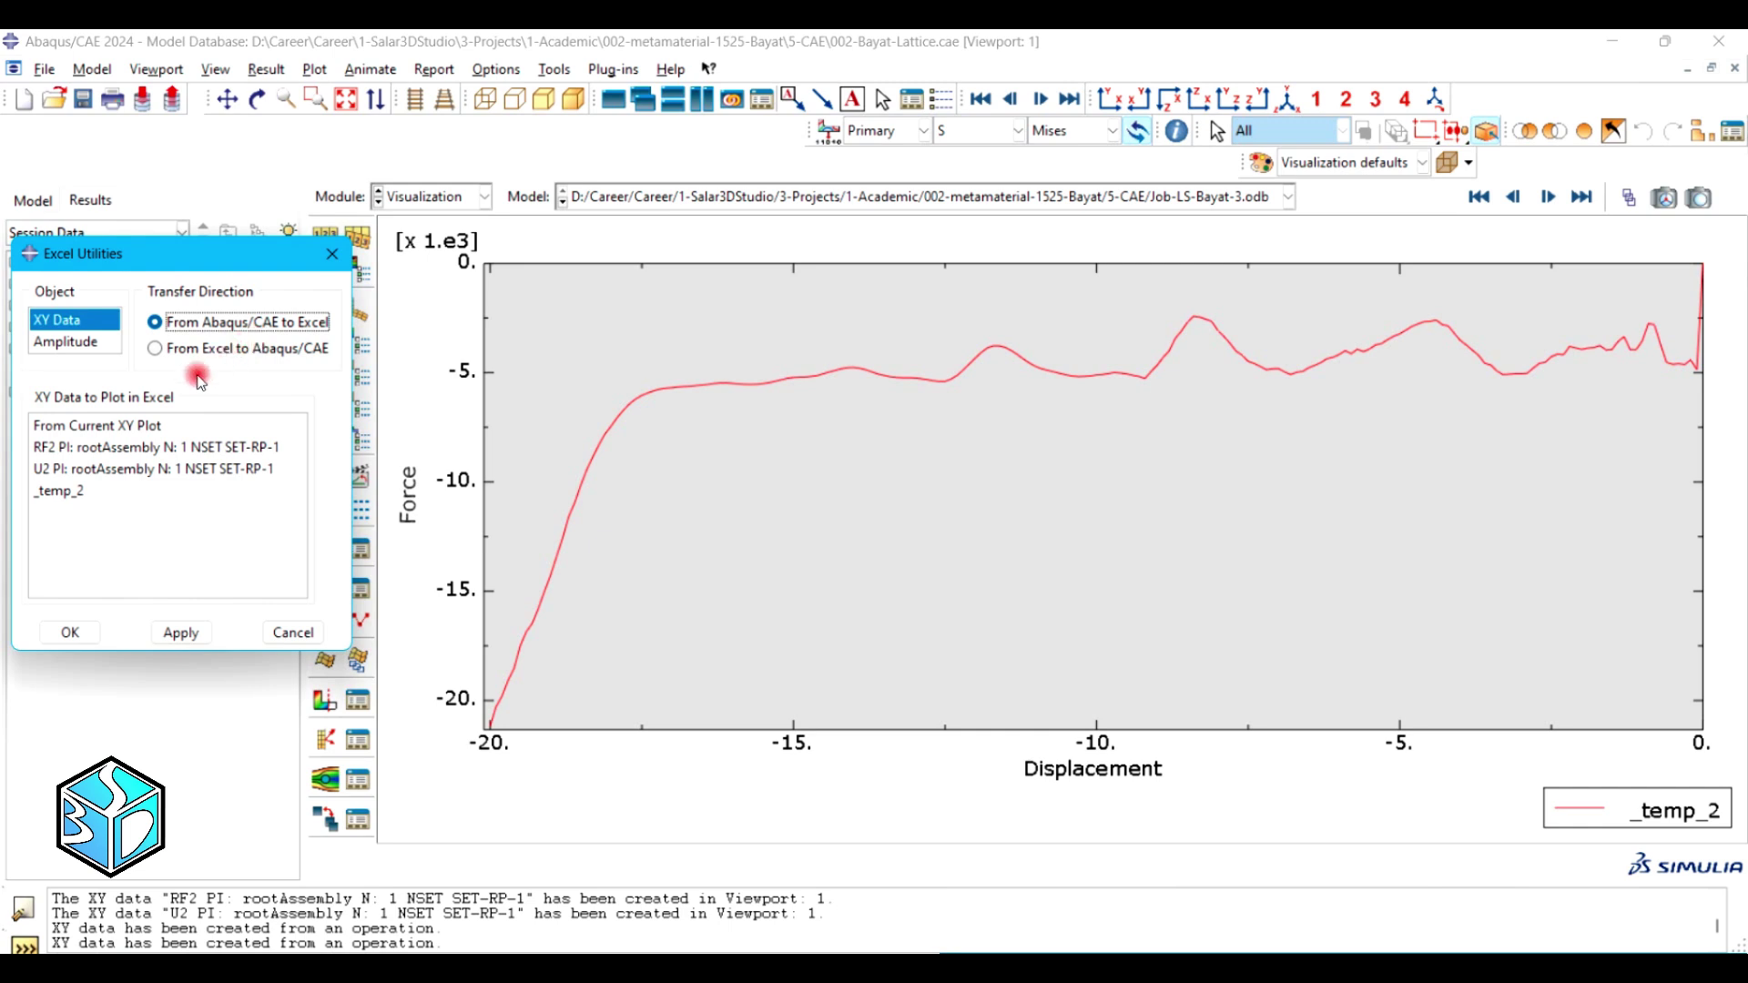
pyautogui.click(150, 428)
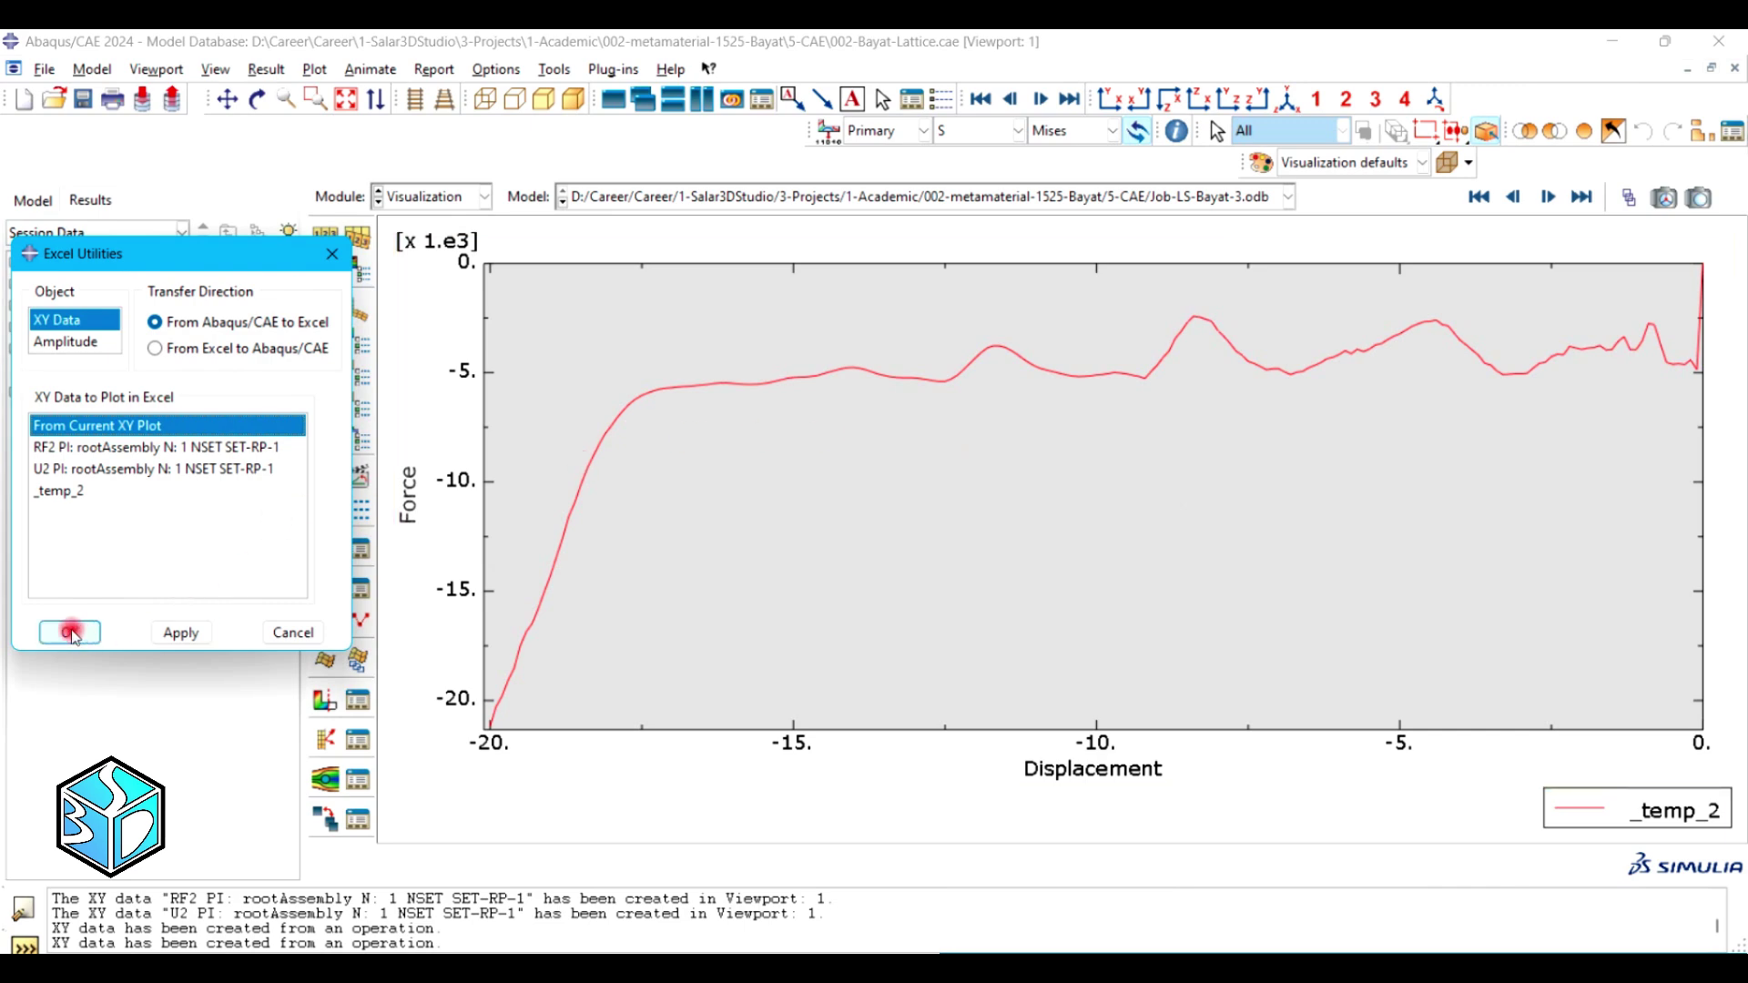
pyautogui.click(206, 623)
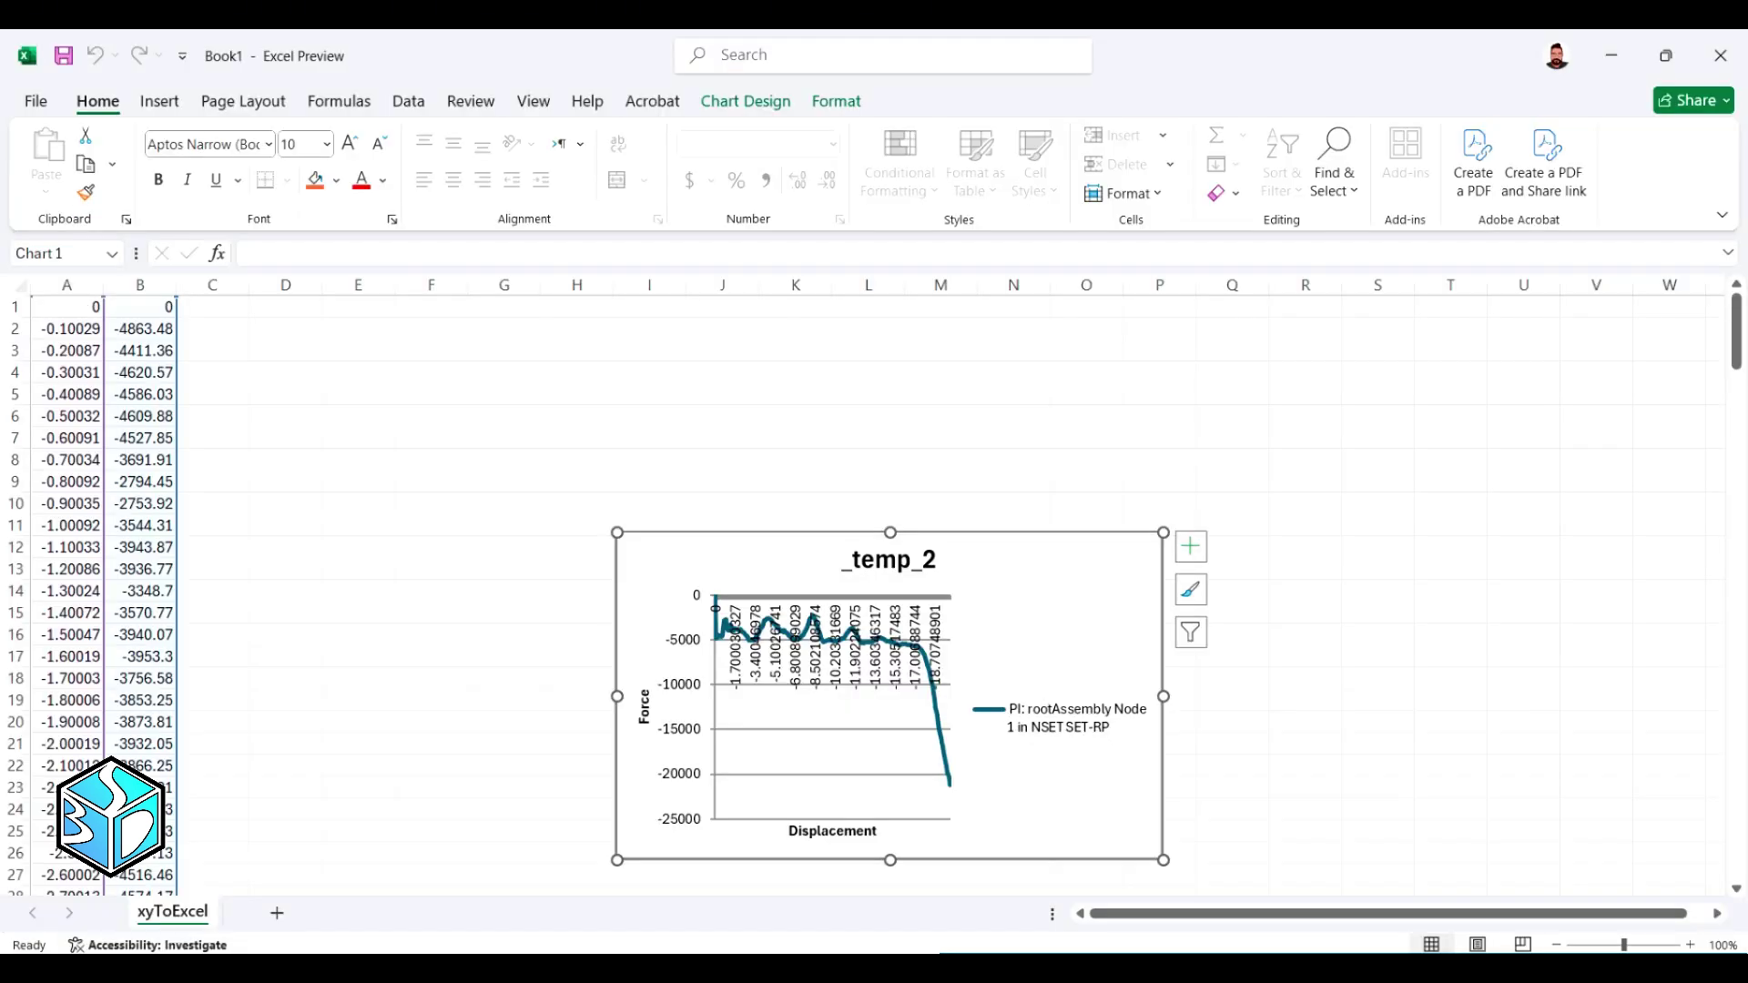
# Move the exported chart closer to the data columns on the xyToExcel sheet and close the workbook without saving.
pyautogui.moveTo(1096, 603); pyautogui.dragTo(862, 500)
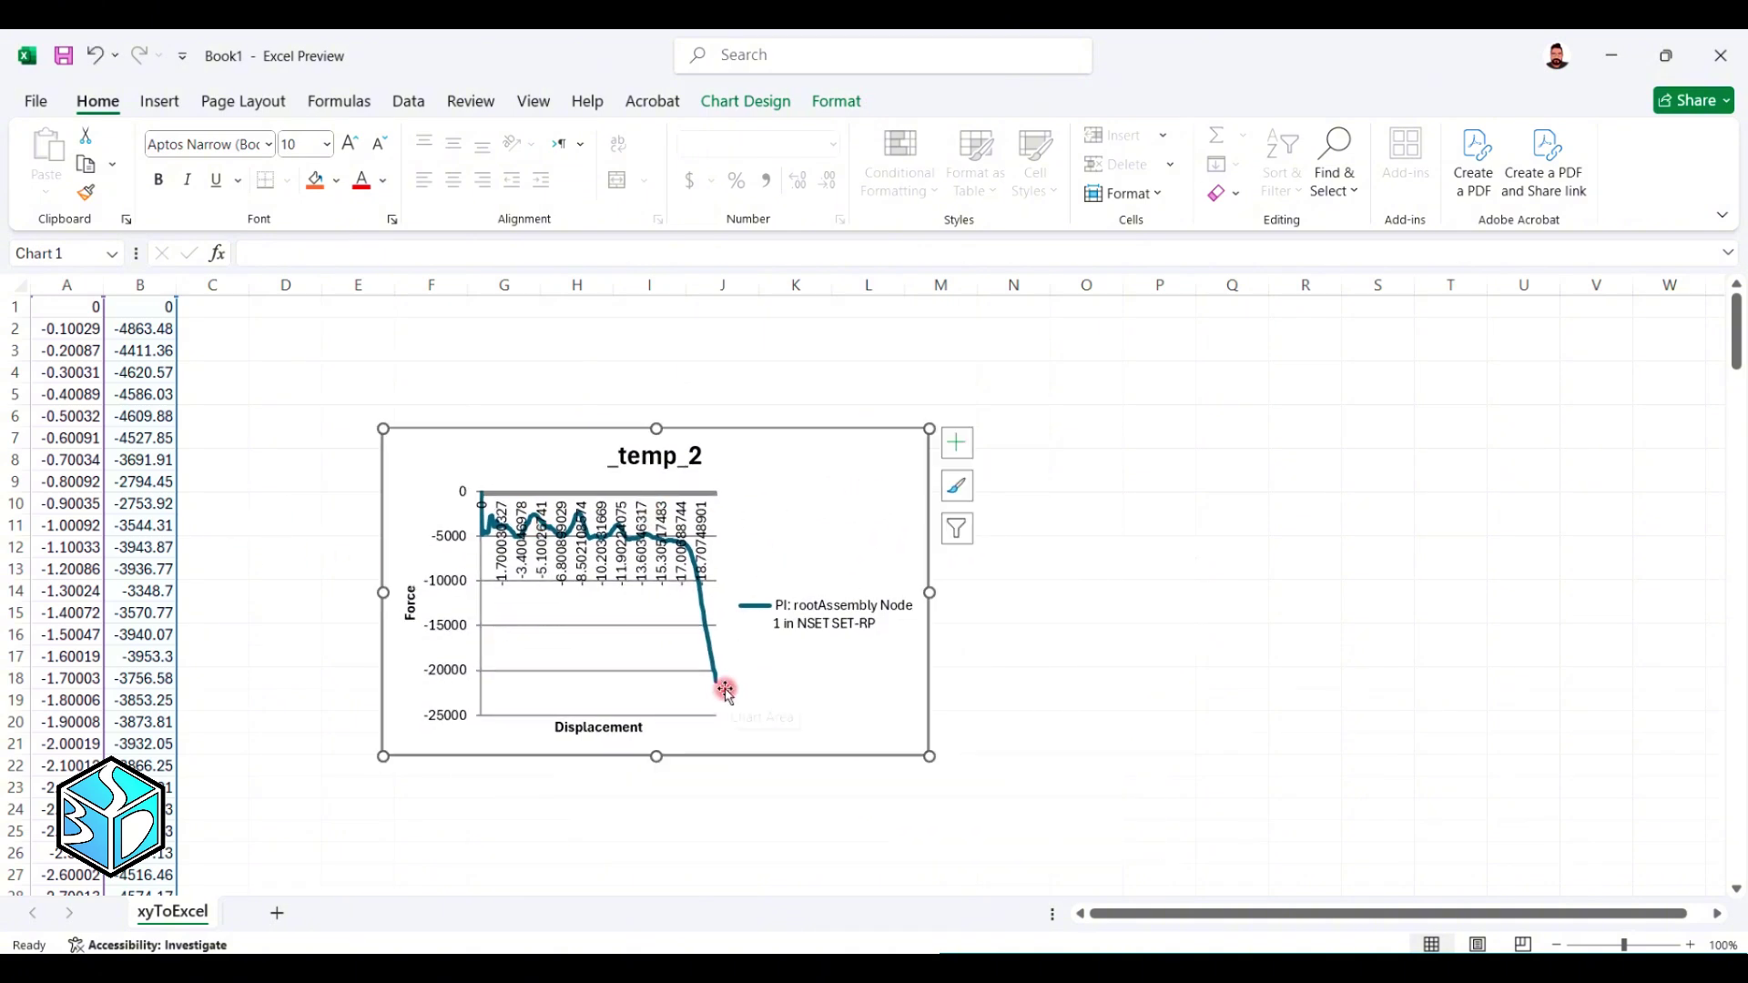
pyautogui.click(1720, 64)
pyautogui.click(972, 628)
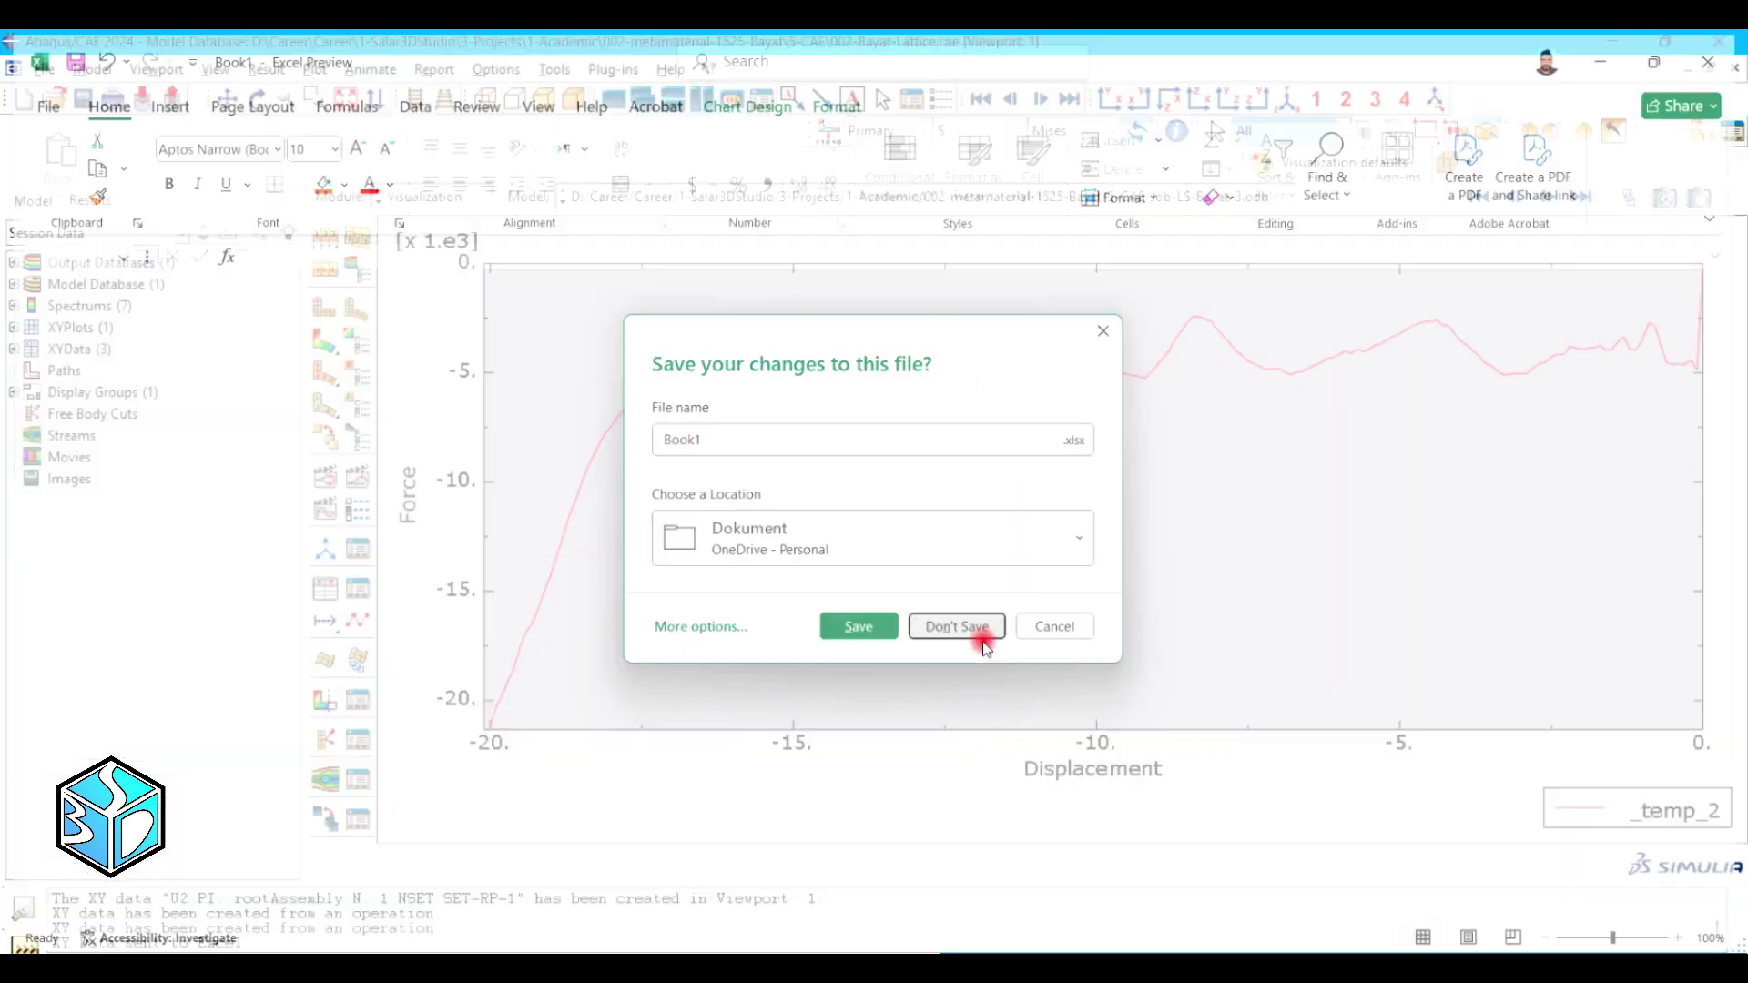